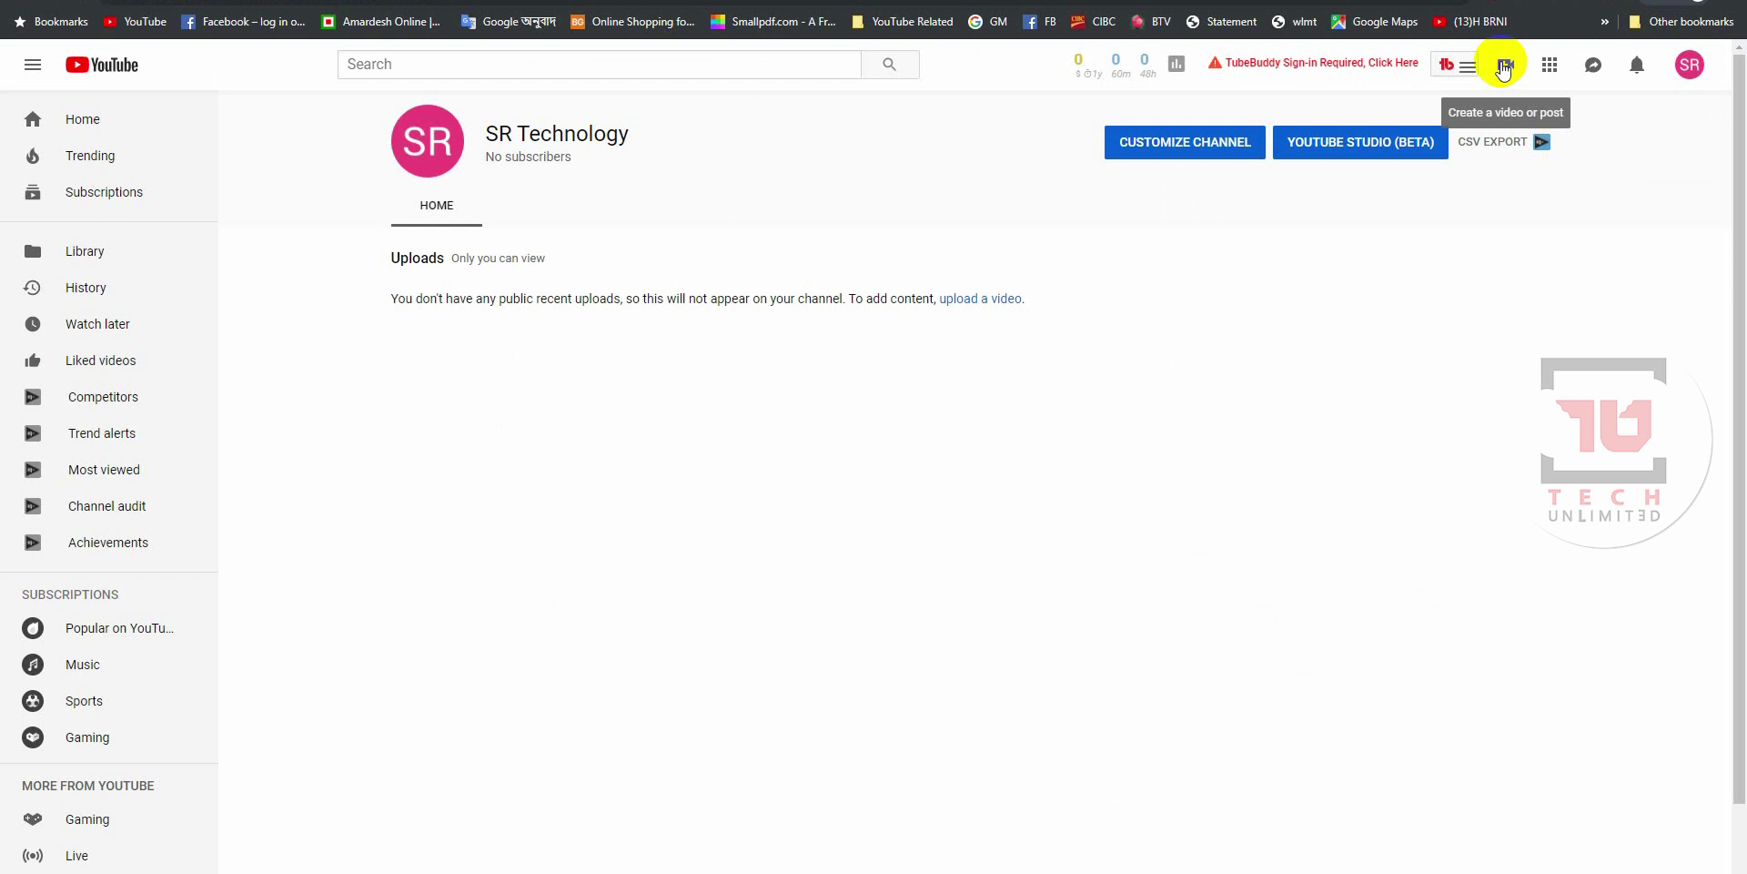
- Open YouTube Studio (beta) for the SR Technology channel and dismiss the introduction message
left_click(1690, 64)
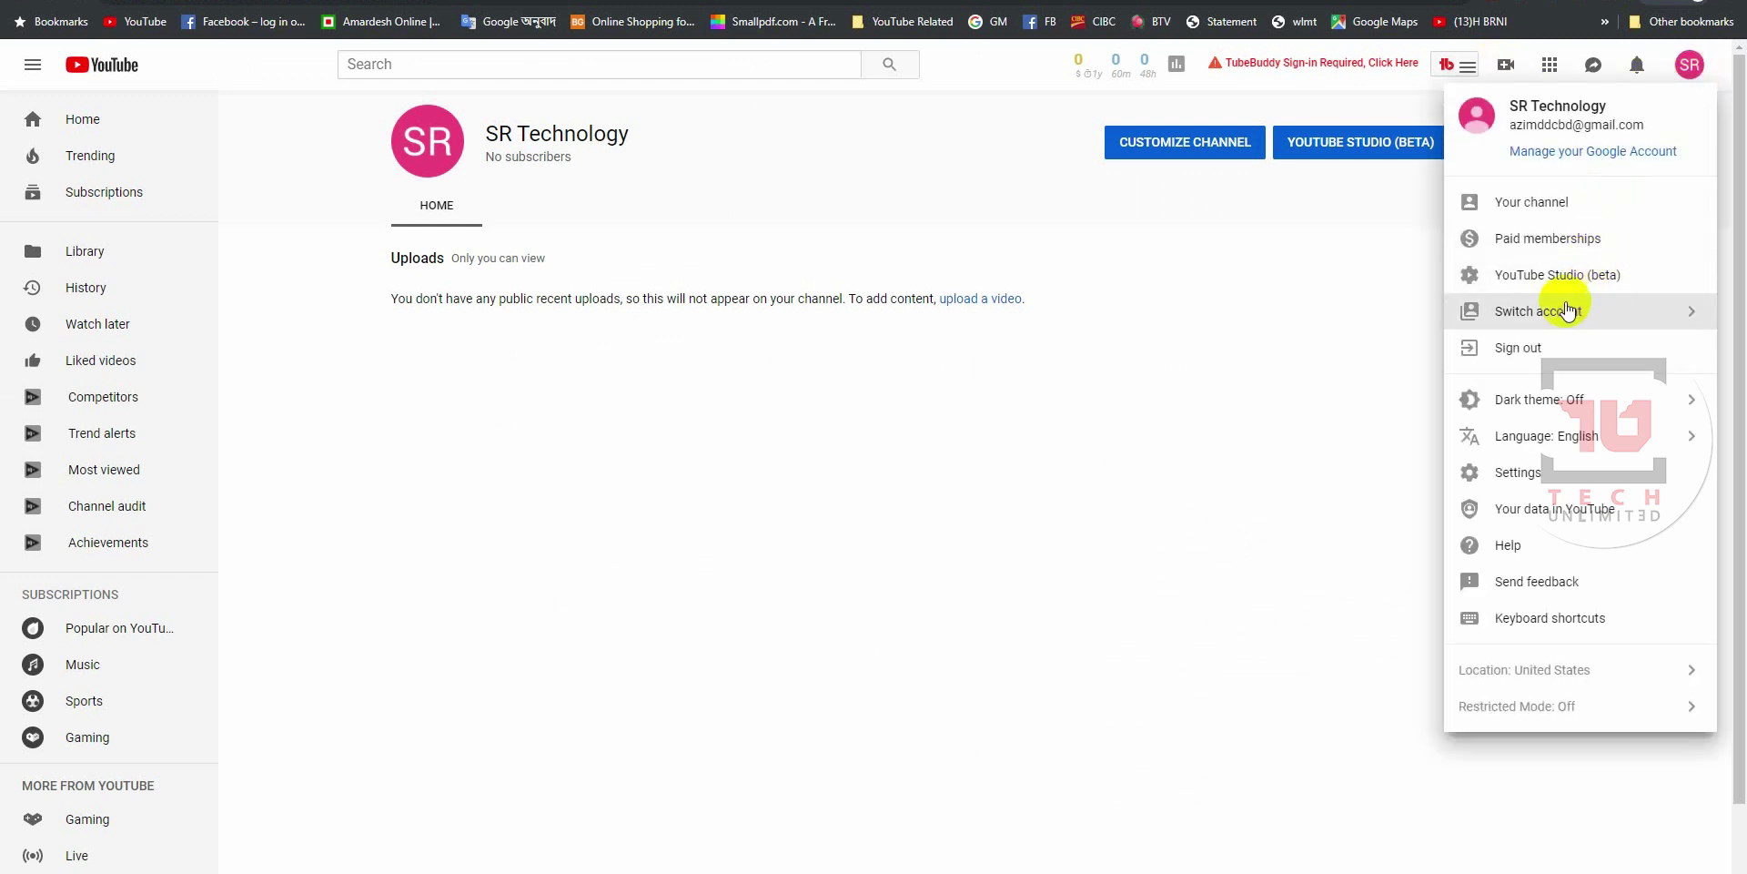
left_click(958, 459)
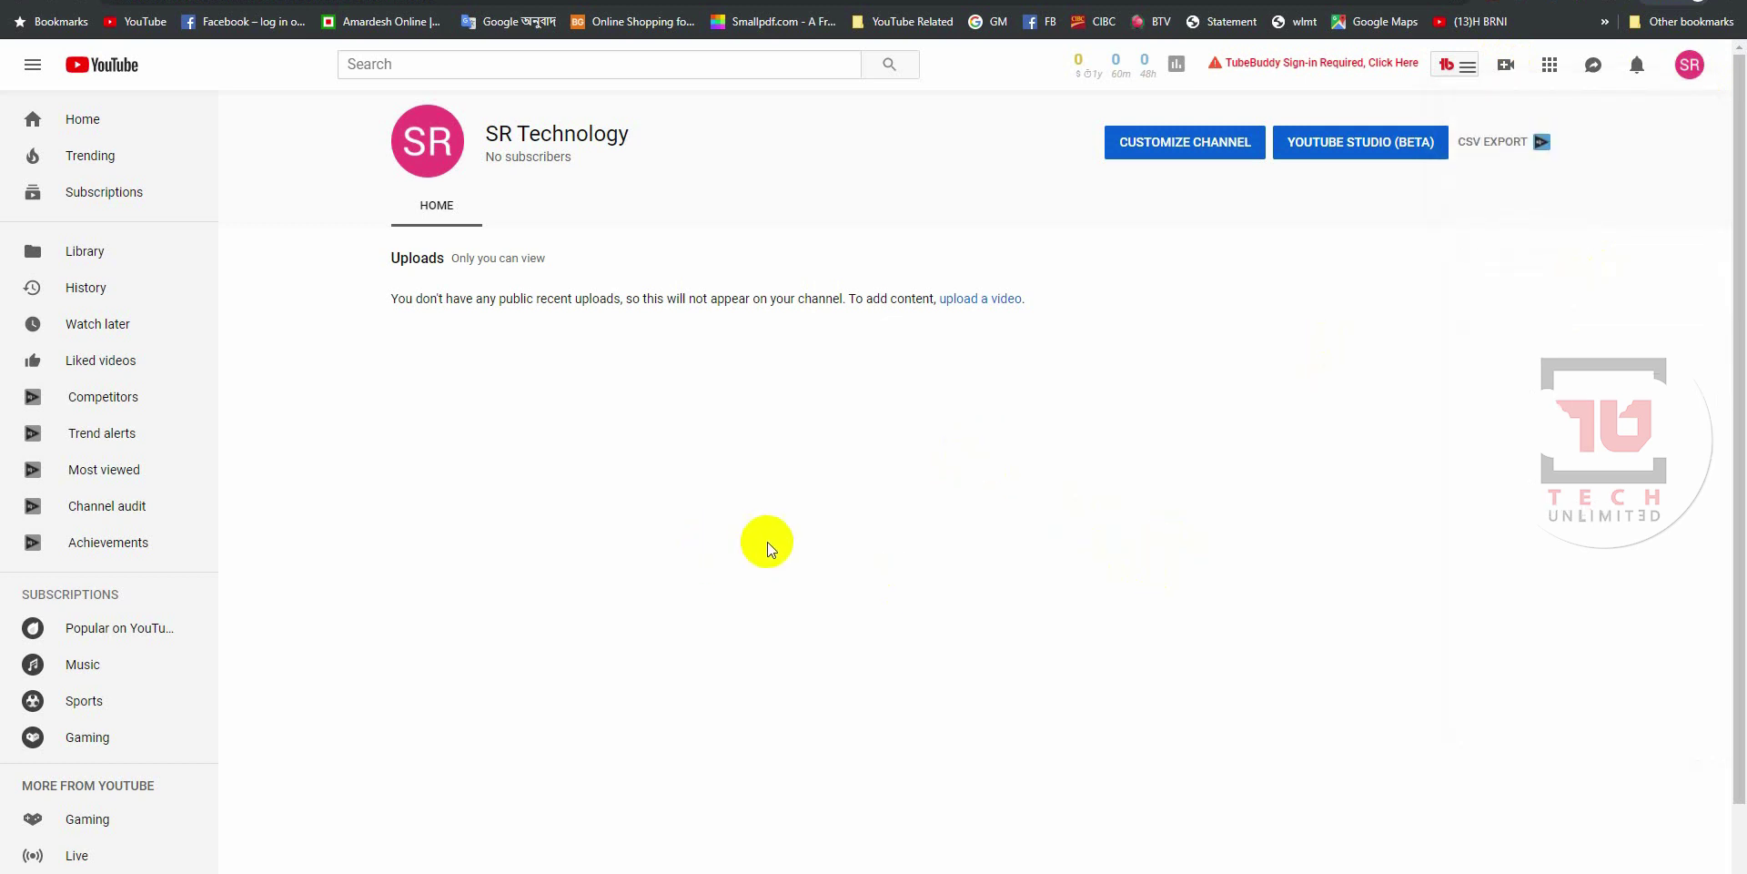
left_click(1690, 64)
left_click(1204, 539)
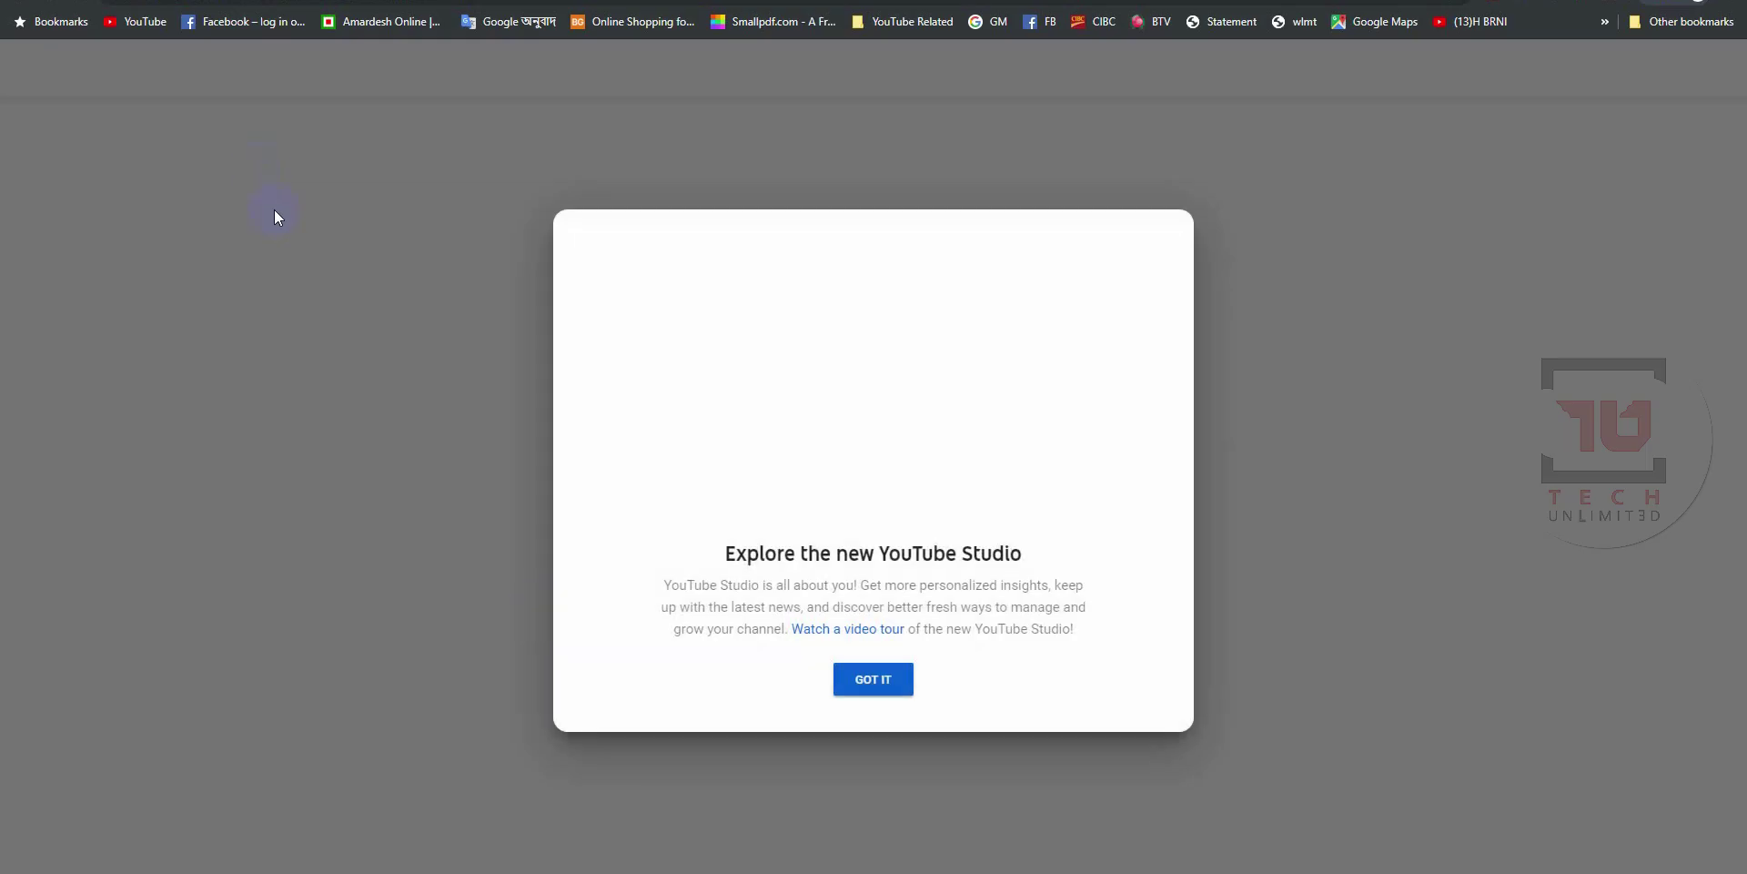
left_click(867, 678)
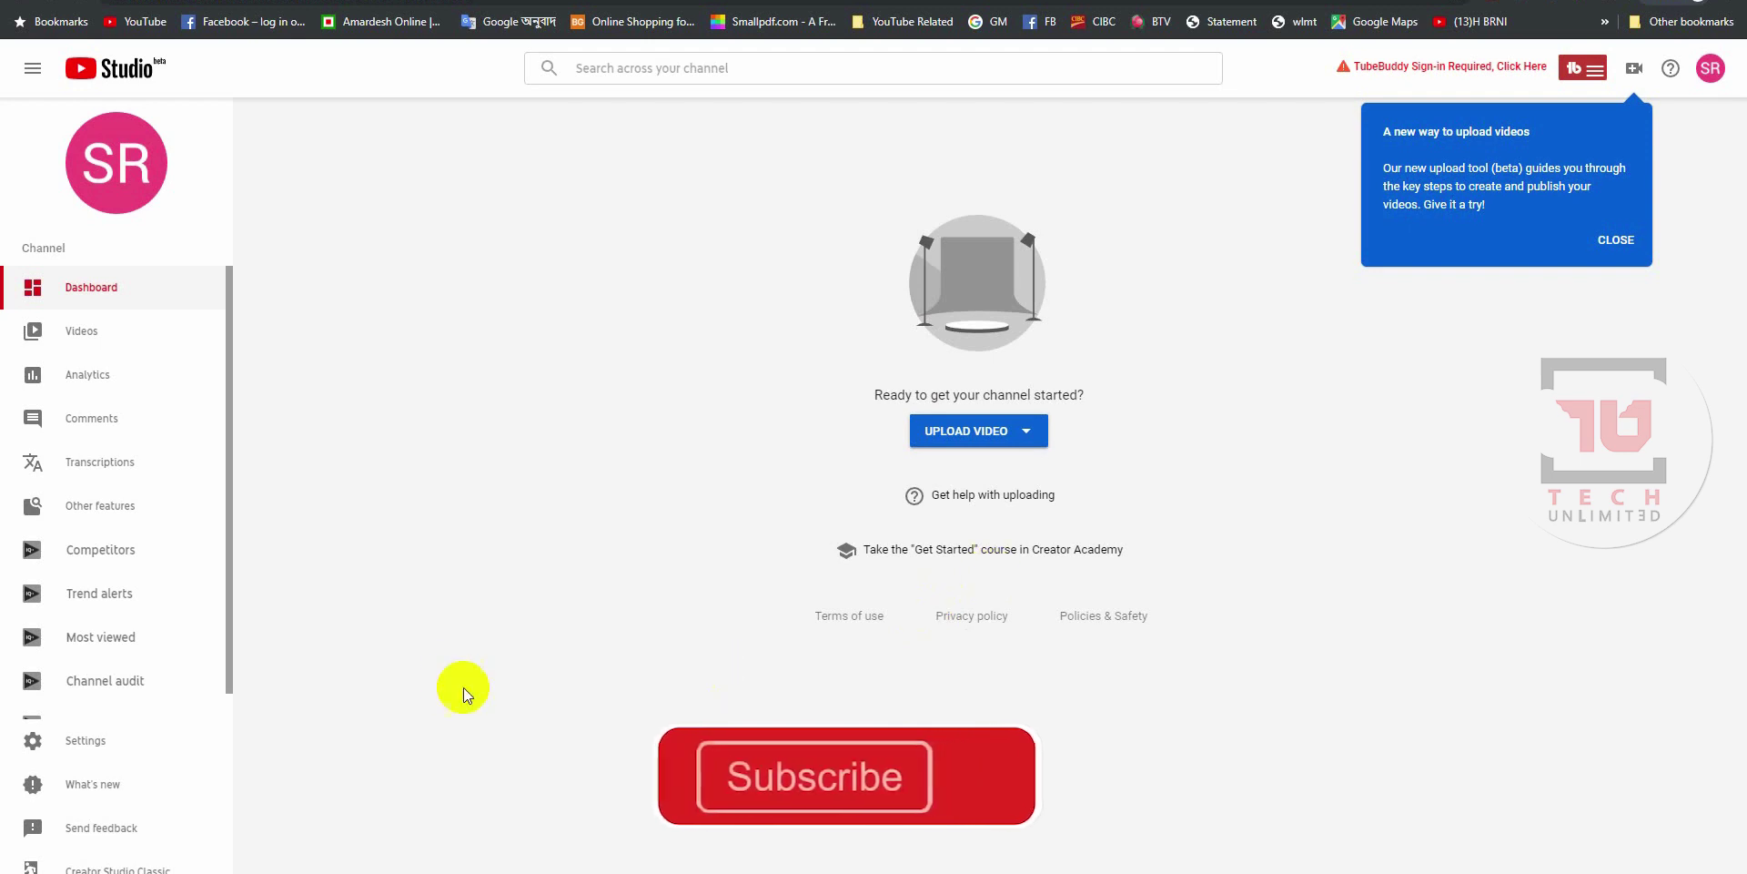
- Switch to Creator Studio Classic, skipping the feedback survey
scroll(91, 638, "down", 1)
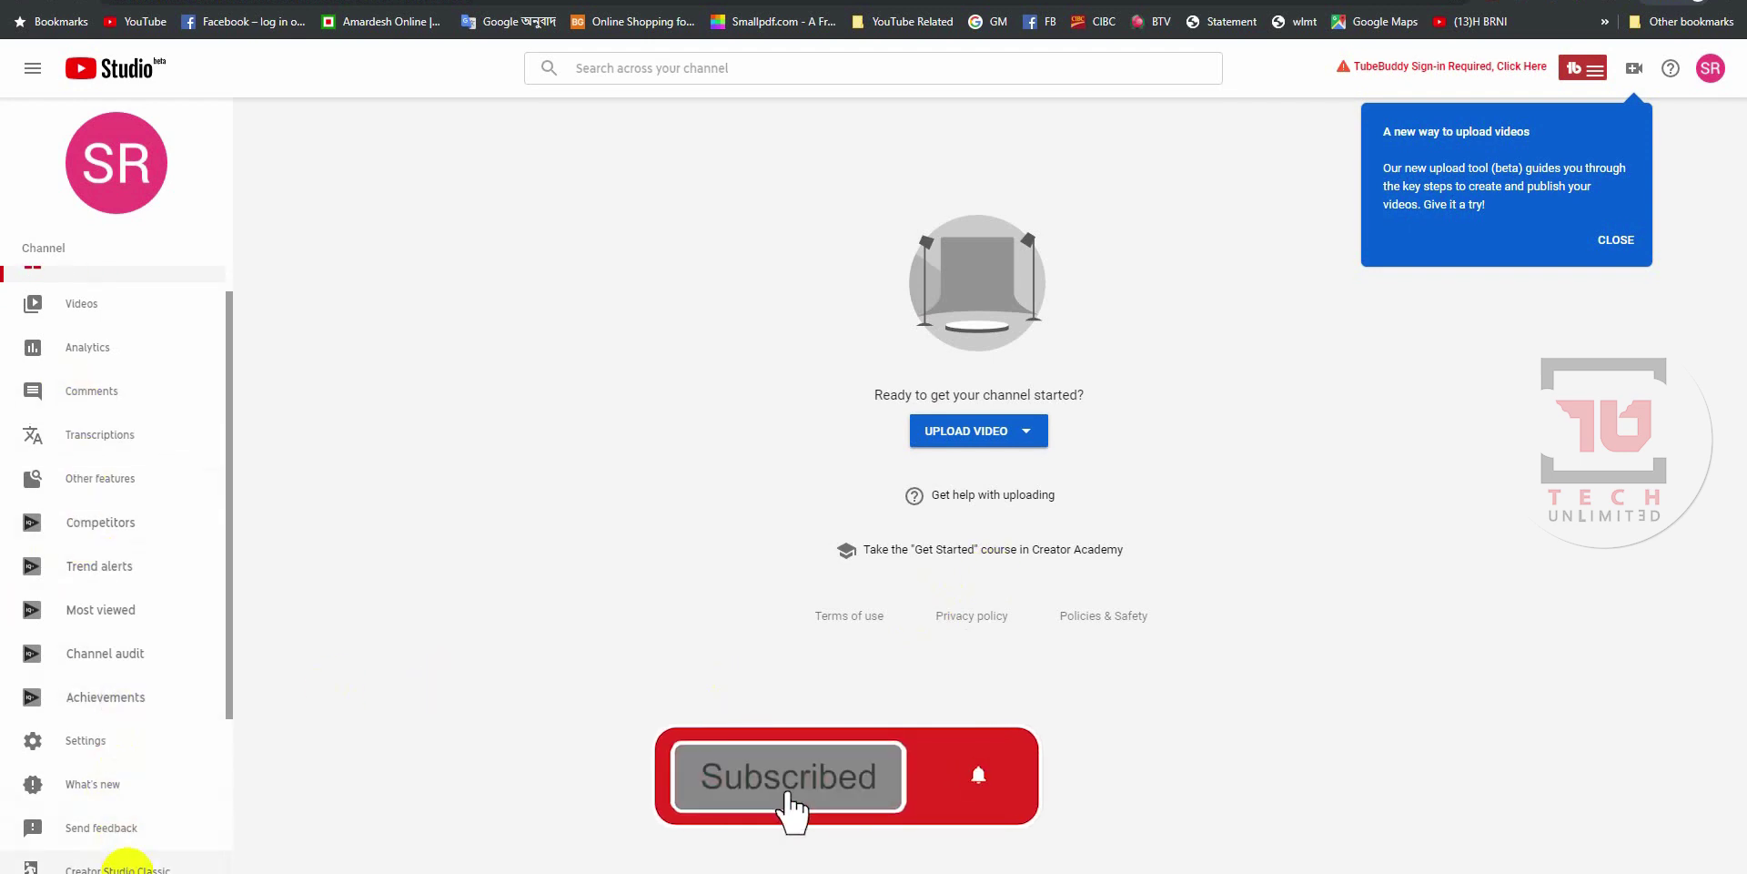
left_click(130, 864)
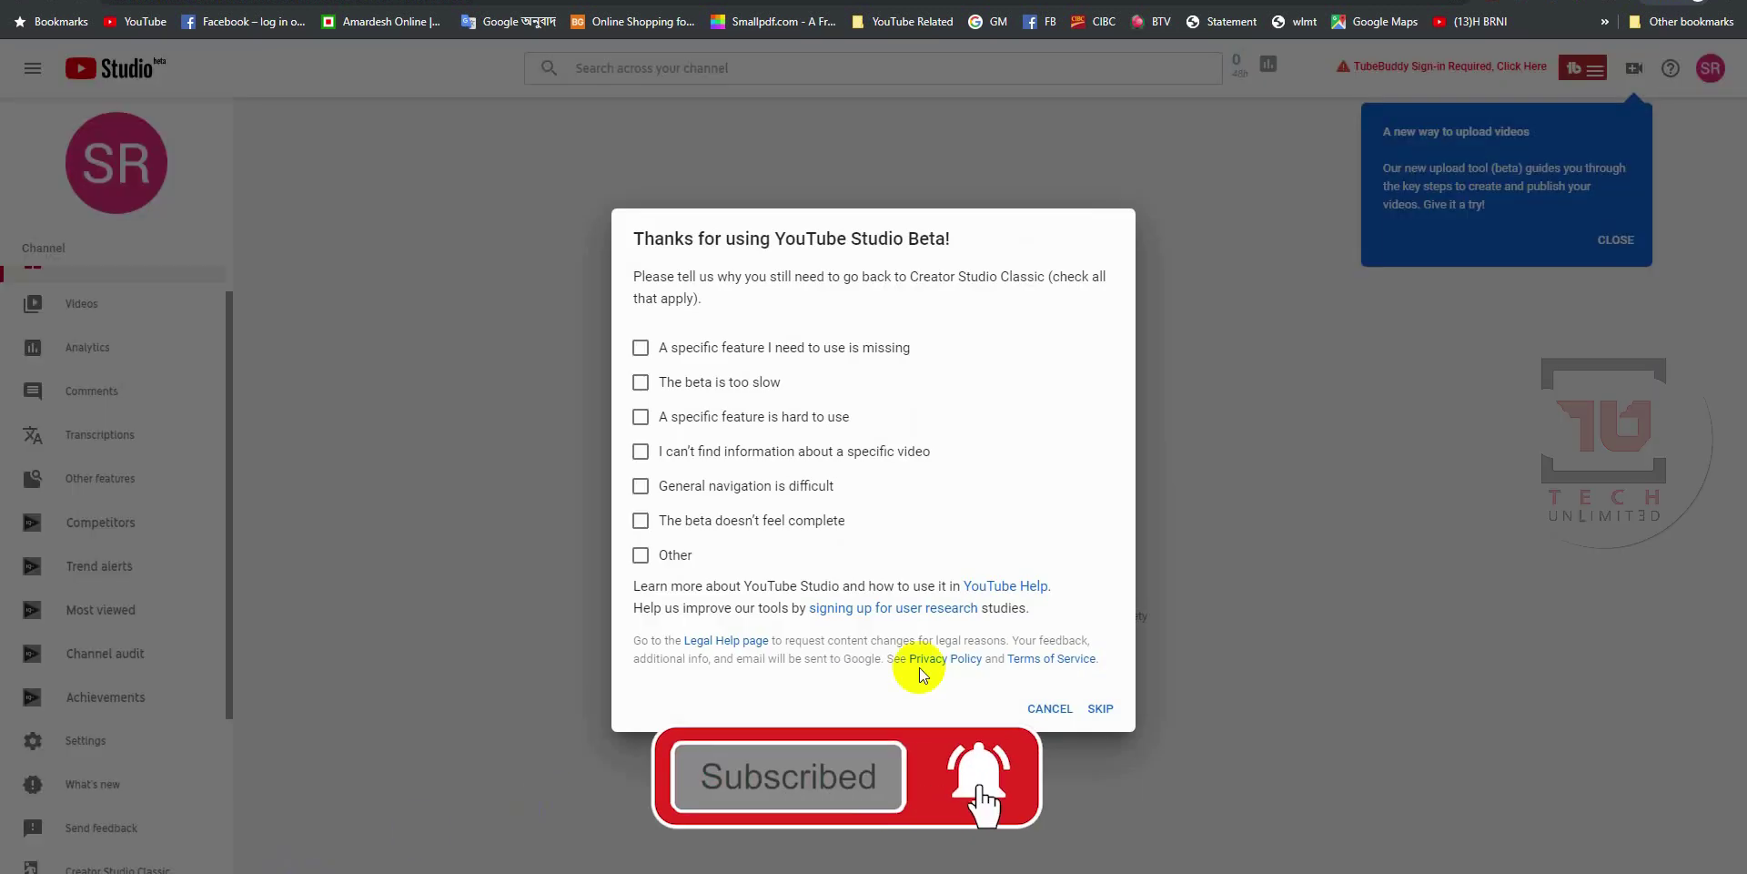
left_click(1100, 708)
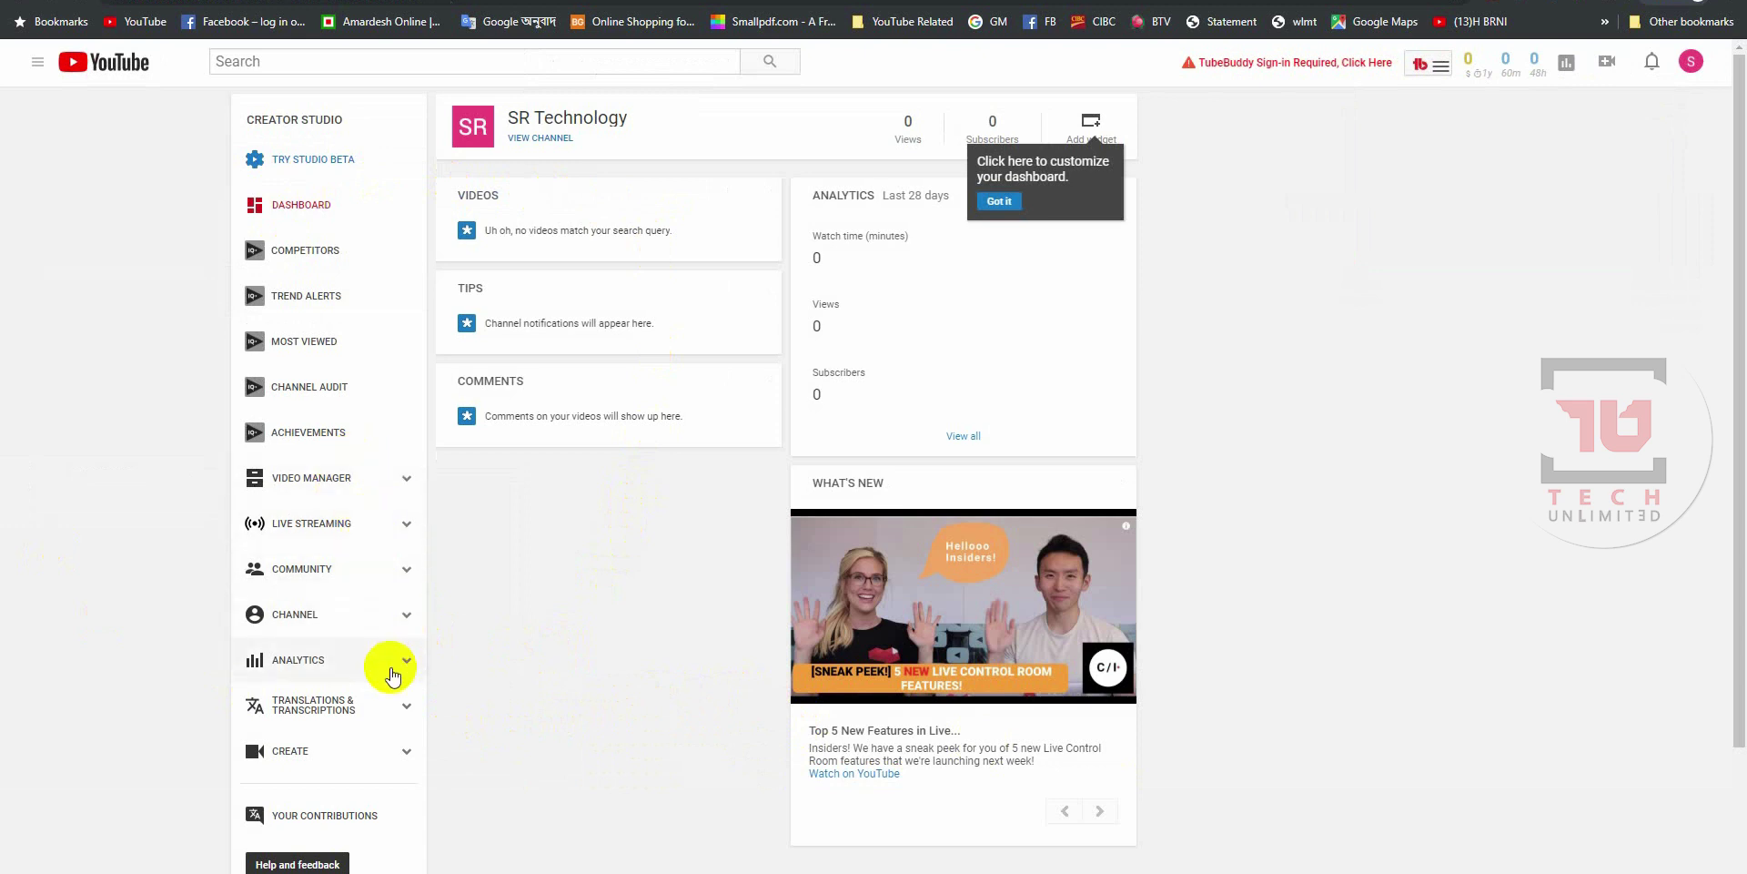
- Open the channel's Status and features page and review the eligibility of each feature
scroll(388, 674, "down", 2)
scroll(390, 592, "up", 2)
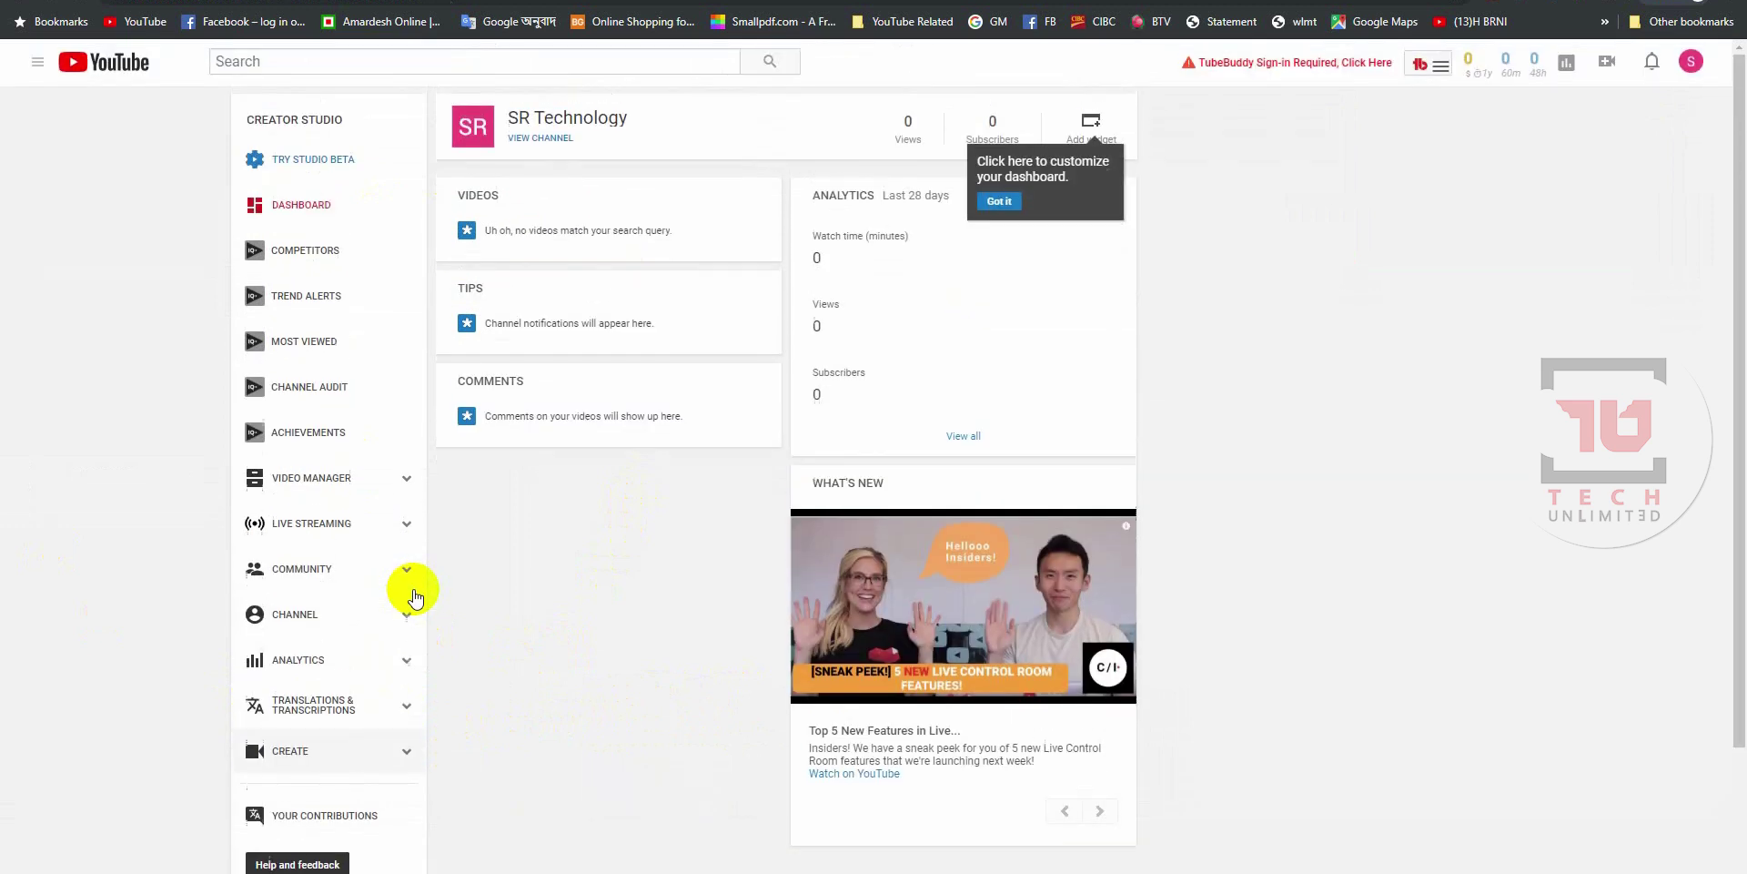
left_click(325, 615)
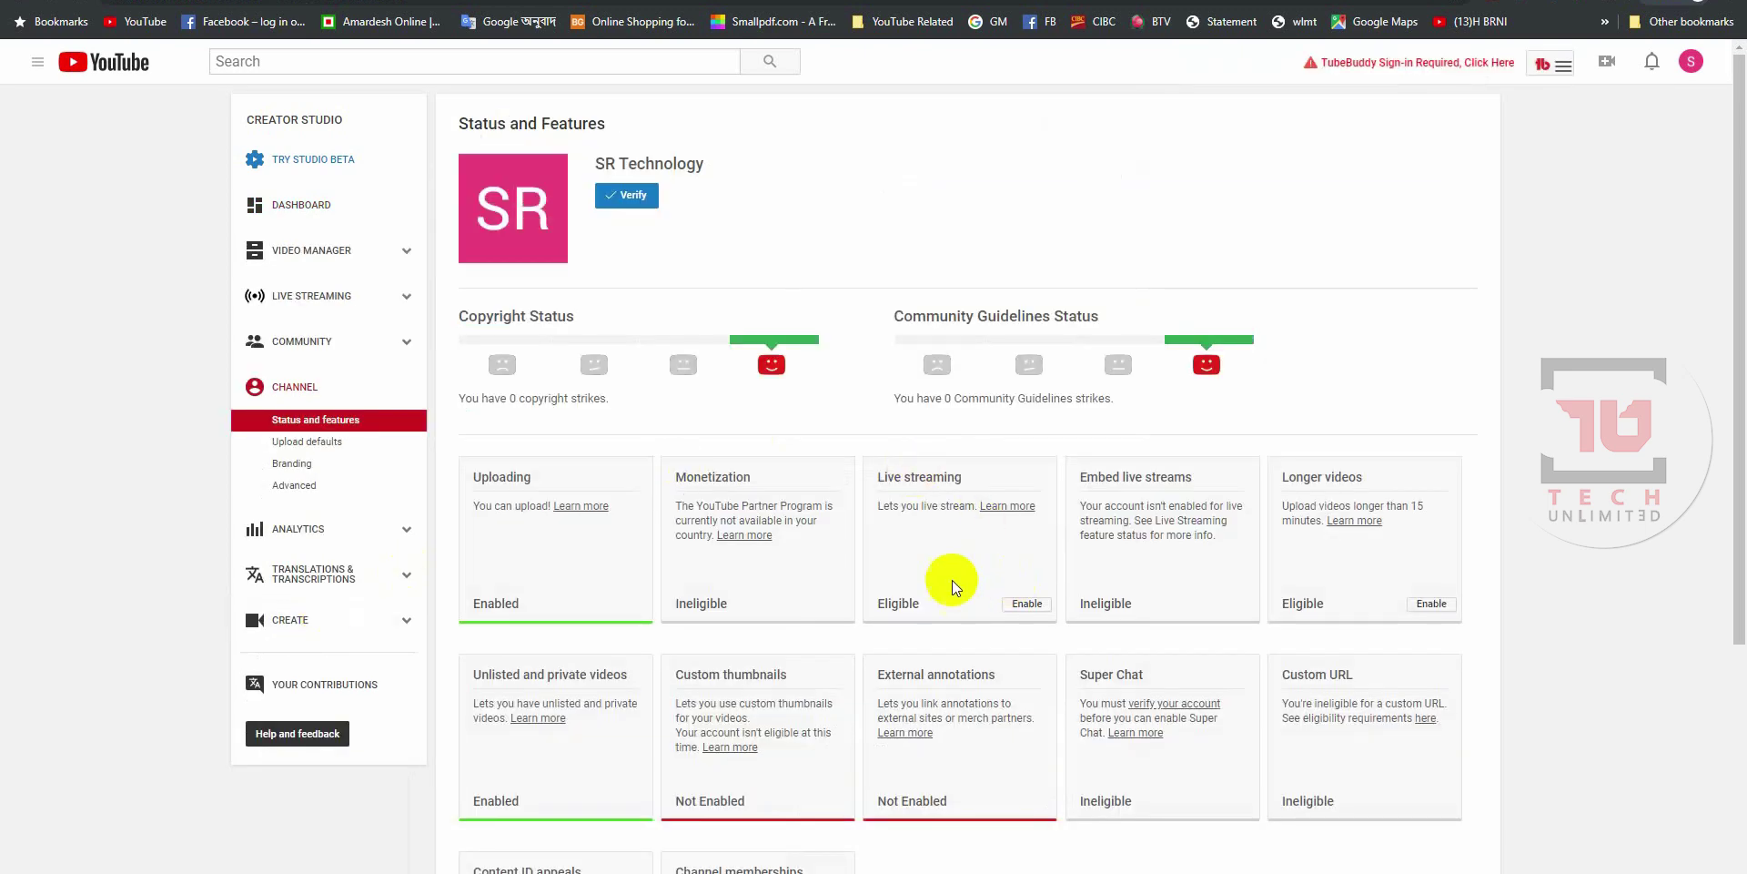
scroll(851, 512, "down", 5)
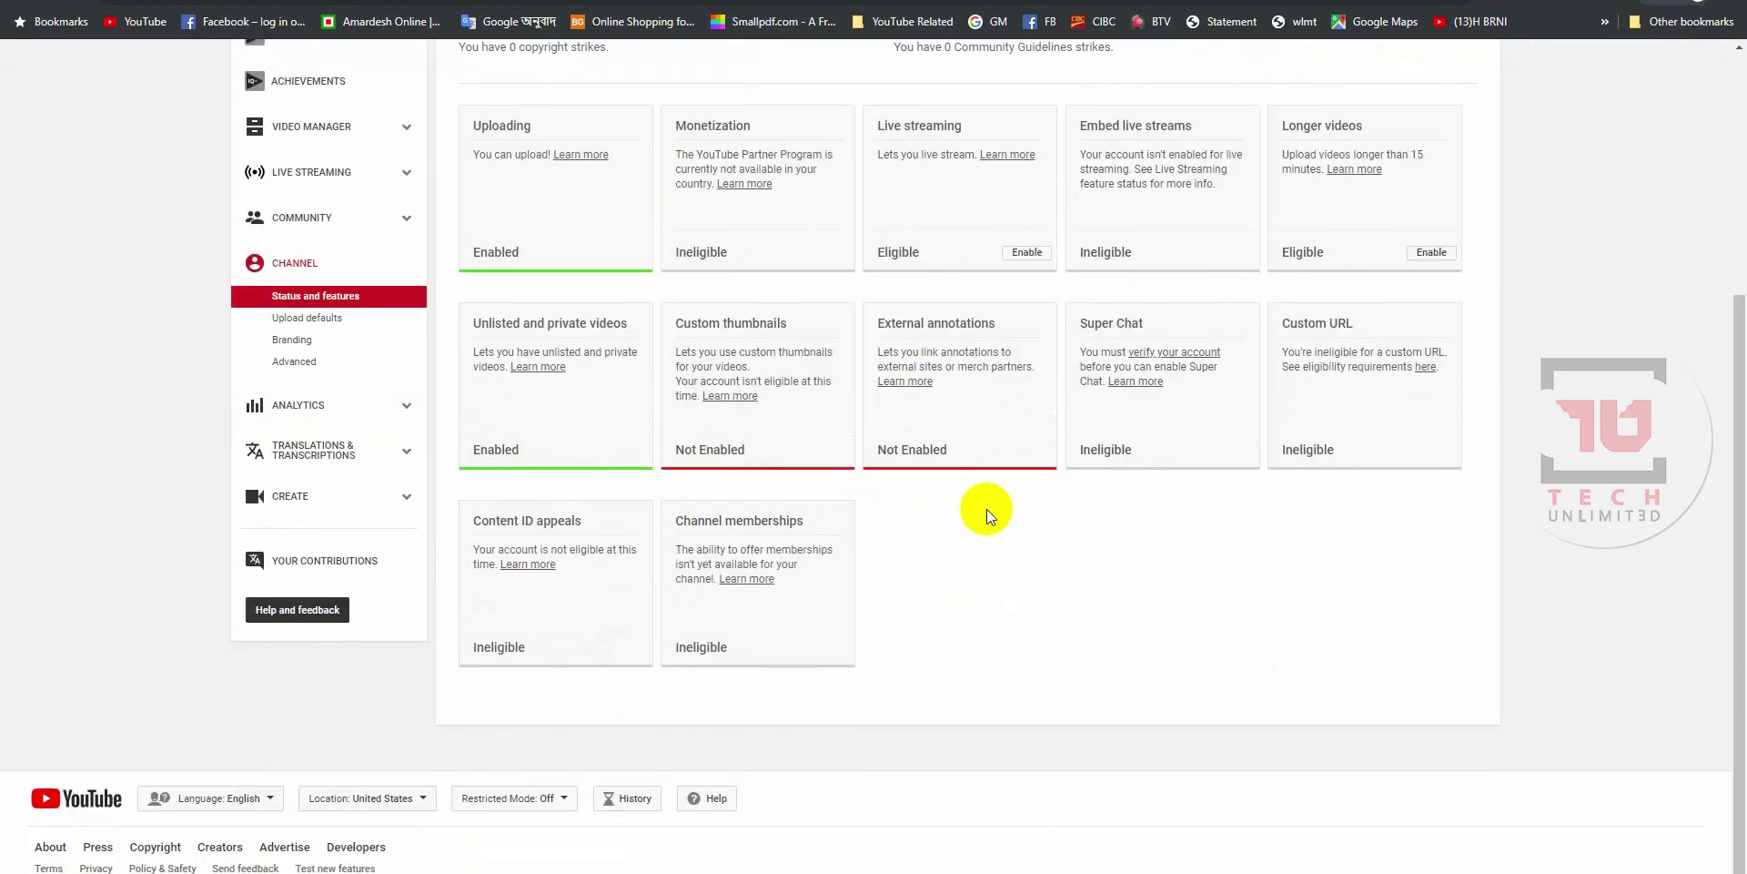
scroll(987, 510, "up", 5)
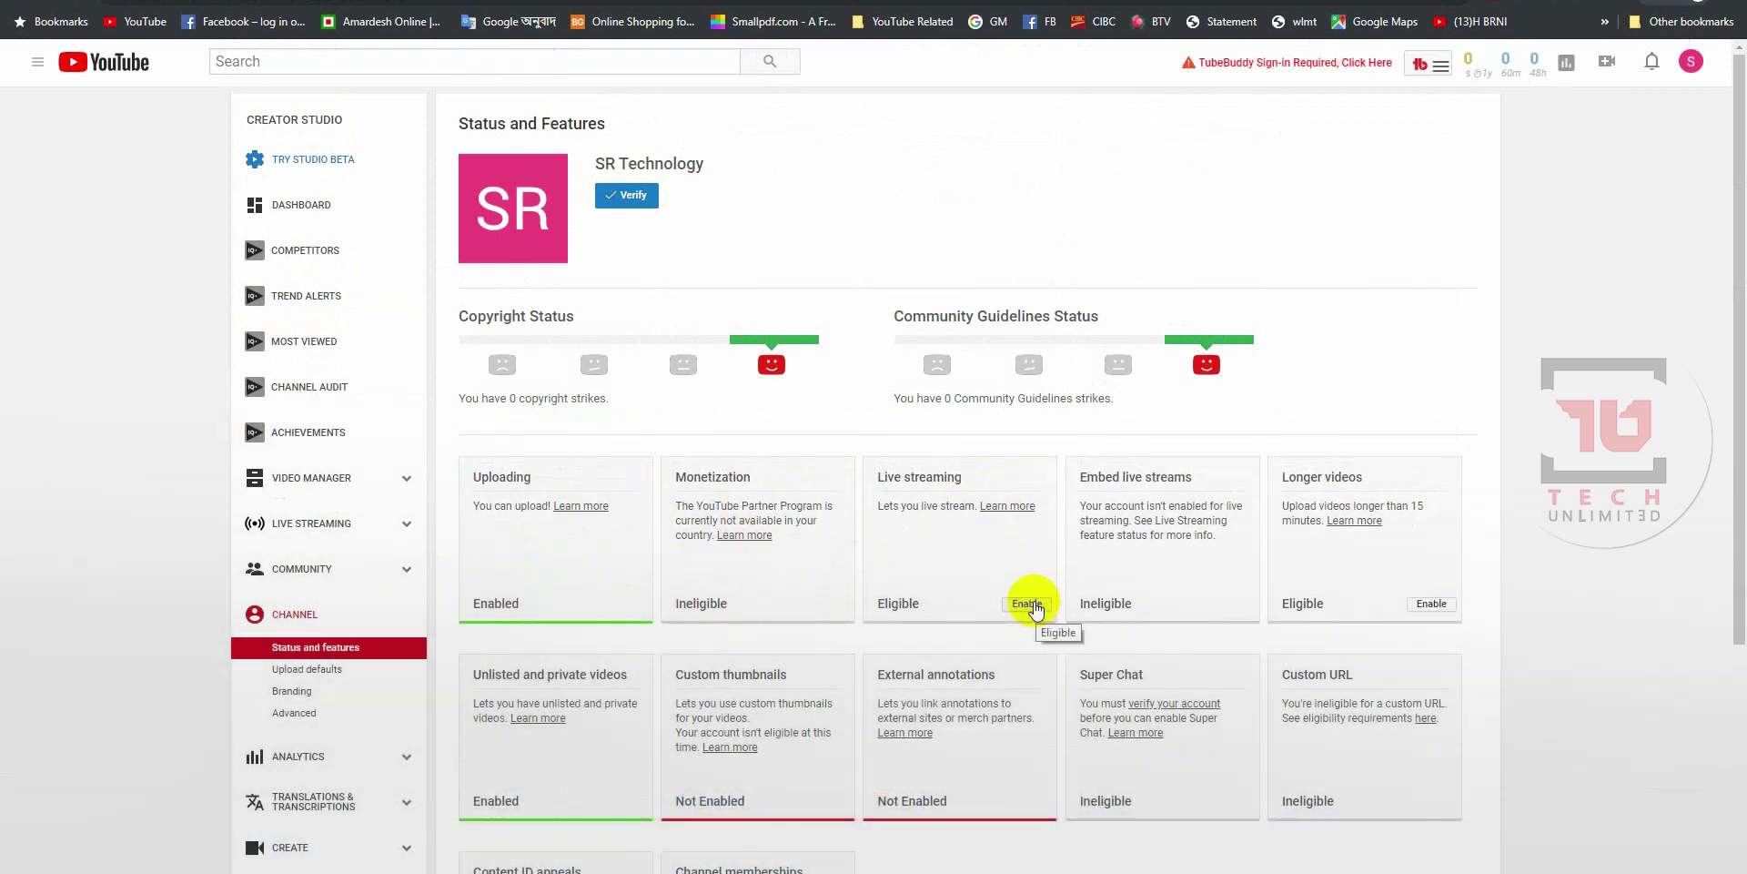
- Try to enable live streaming, choosing to receive the verification code by text message, and return to Status and features without submitting a phone number
left_click(1028, 604)
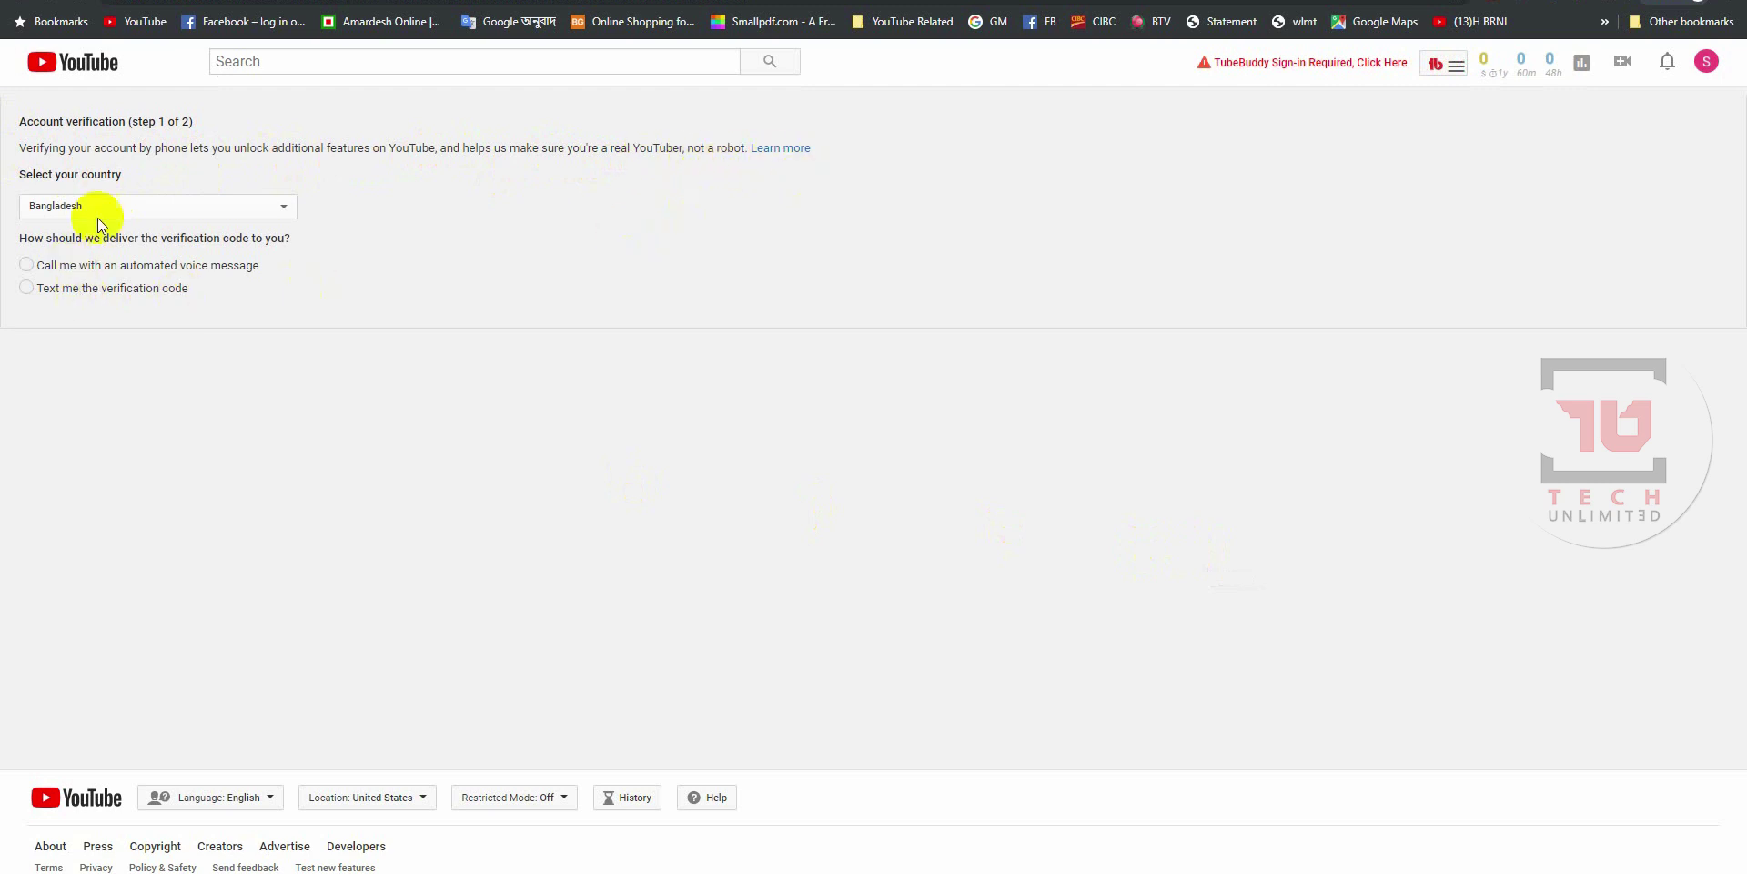
left_click(26, 288)
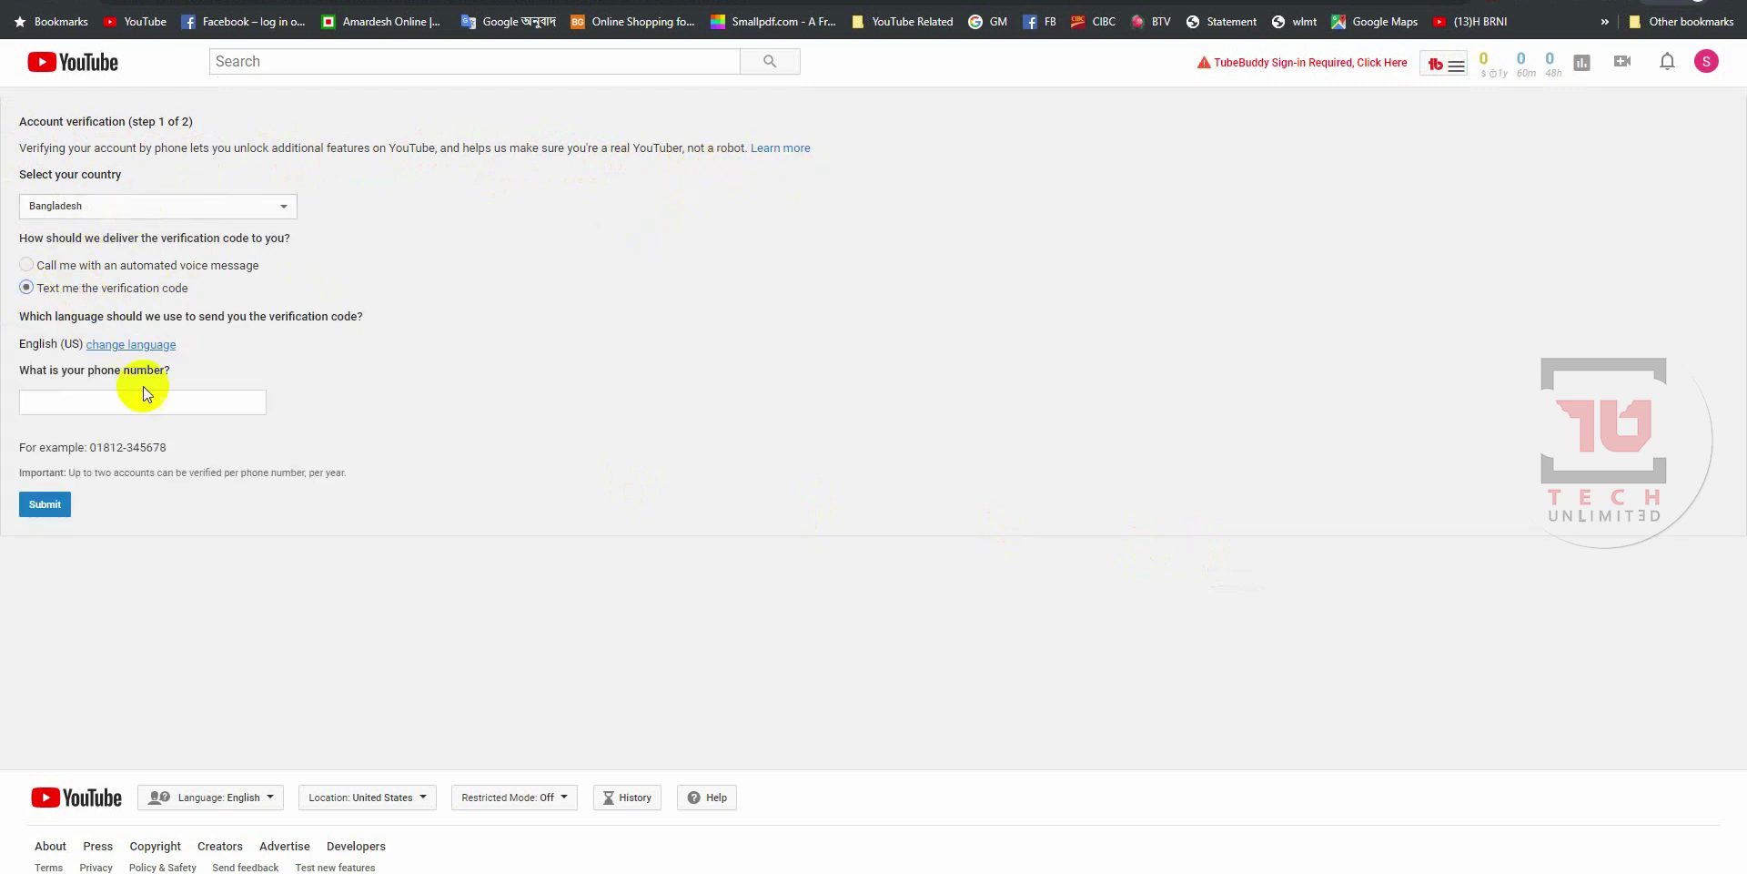
left_click(143, 393)
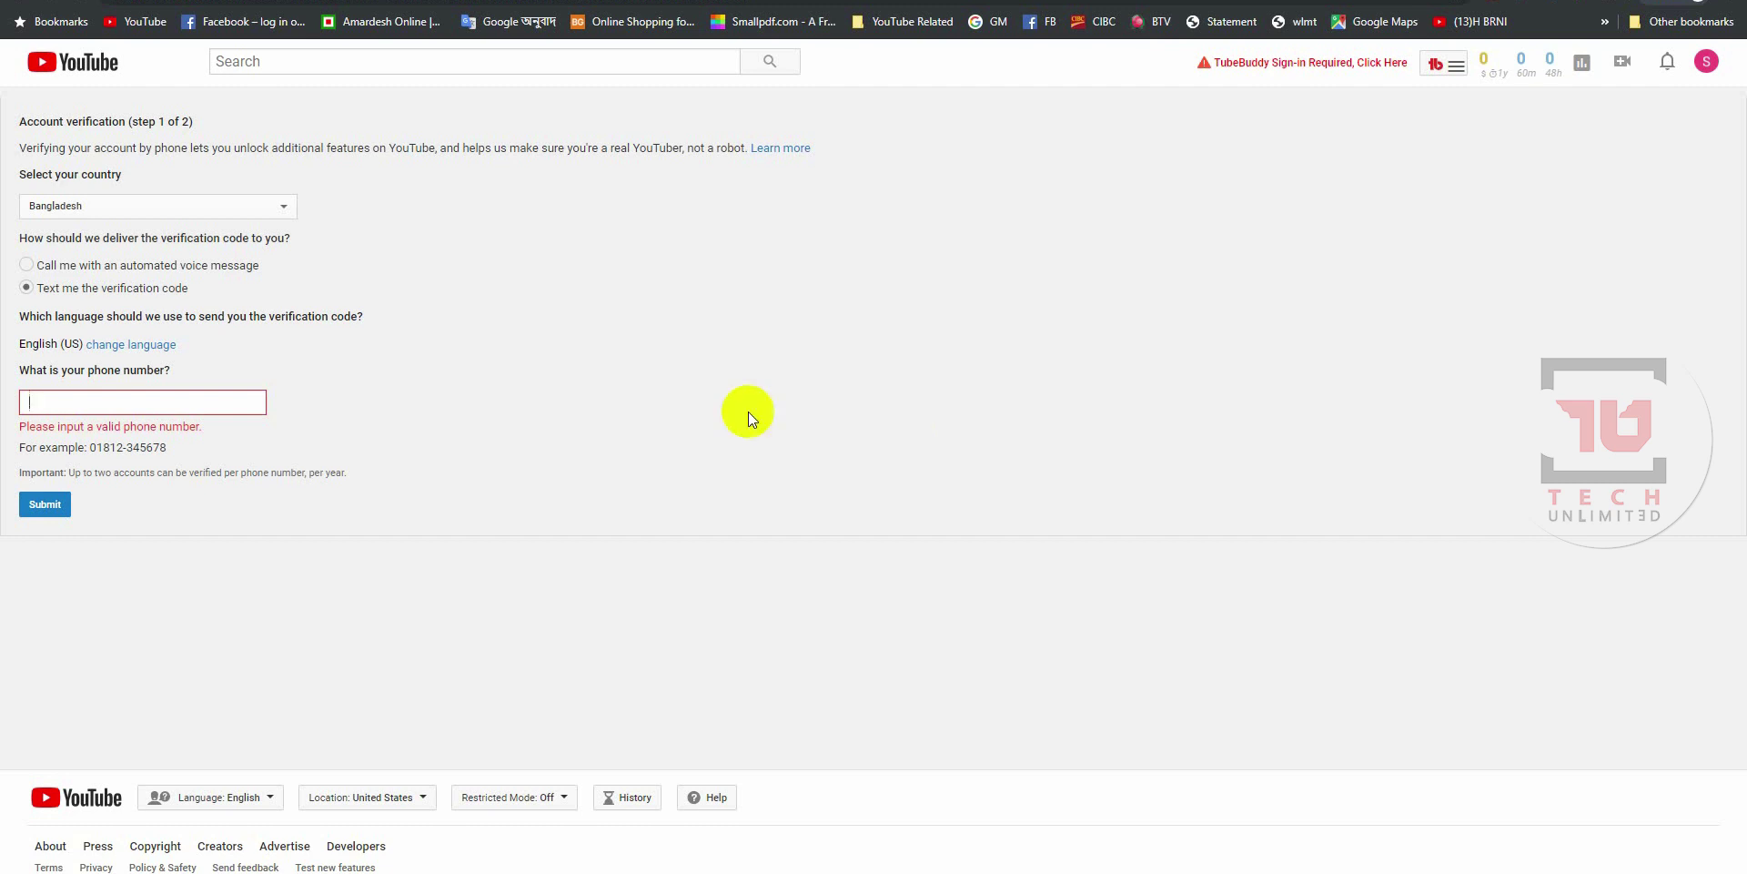
left_click(20, 13)
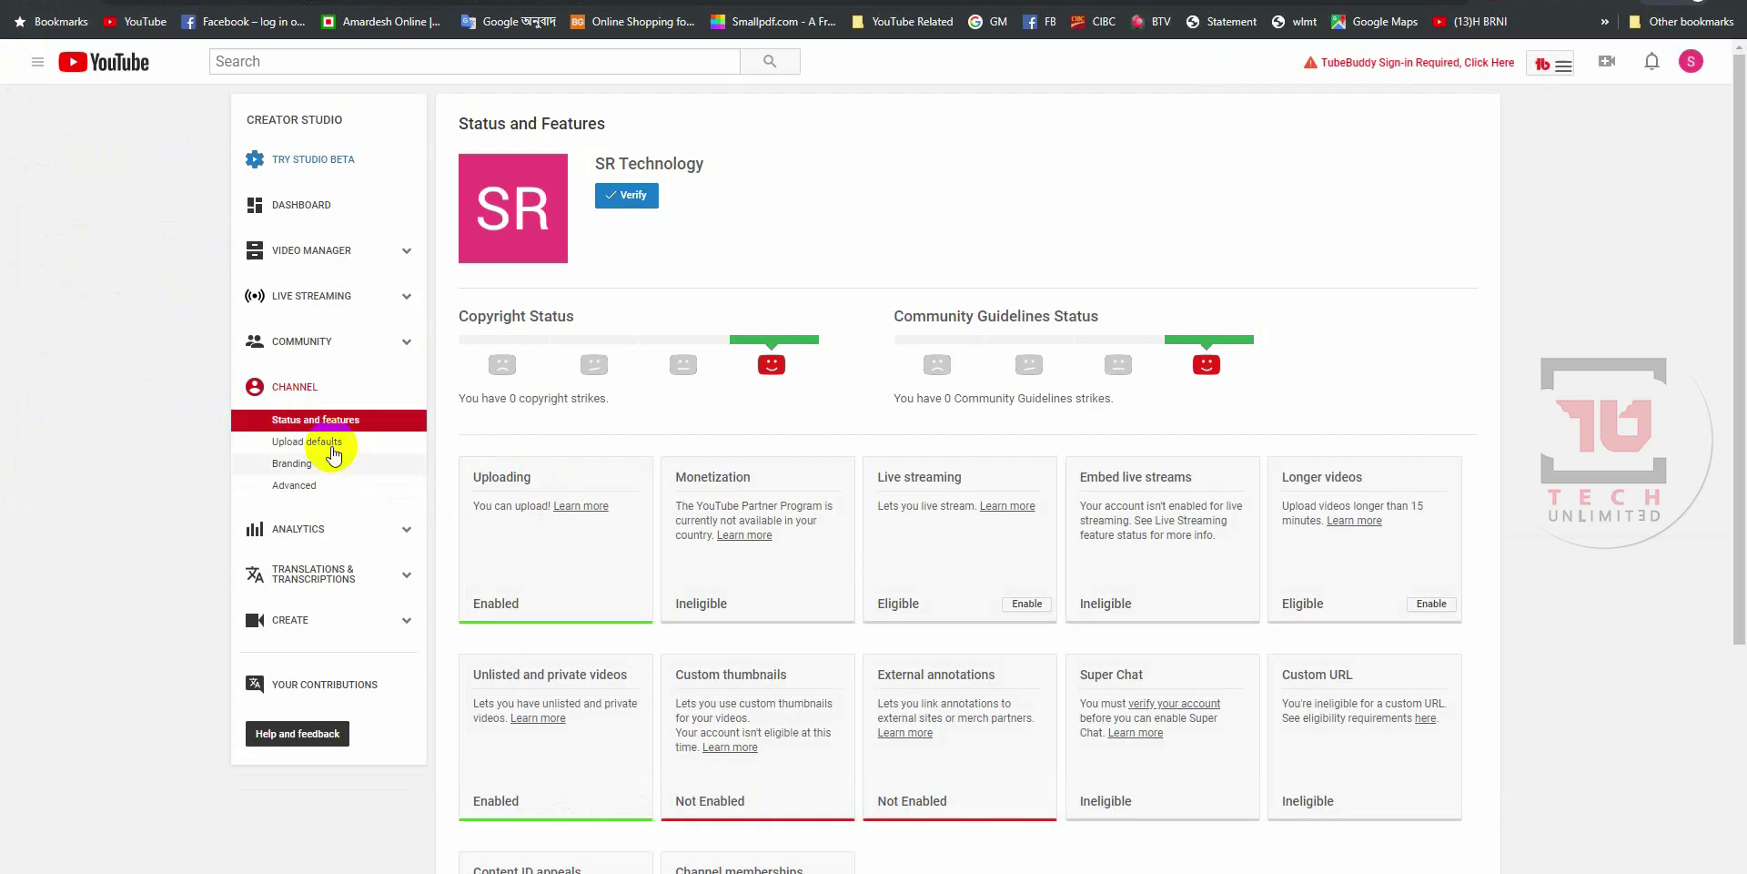
- Open the channel's Upload defaults, closing the Achievements window, and review the default video settings
left_click(330, 445)
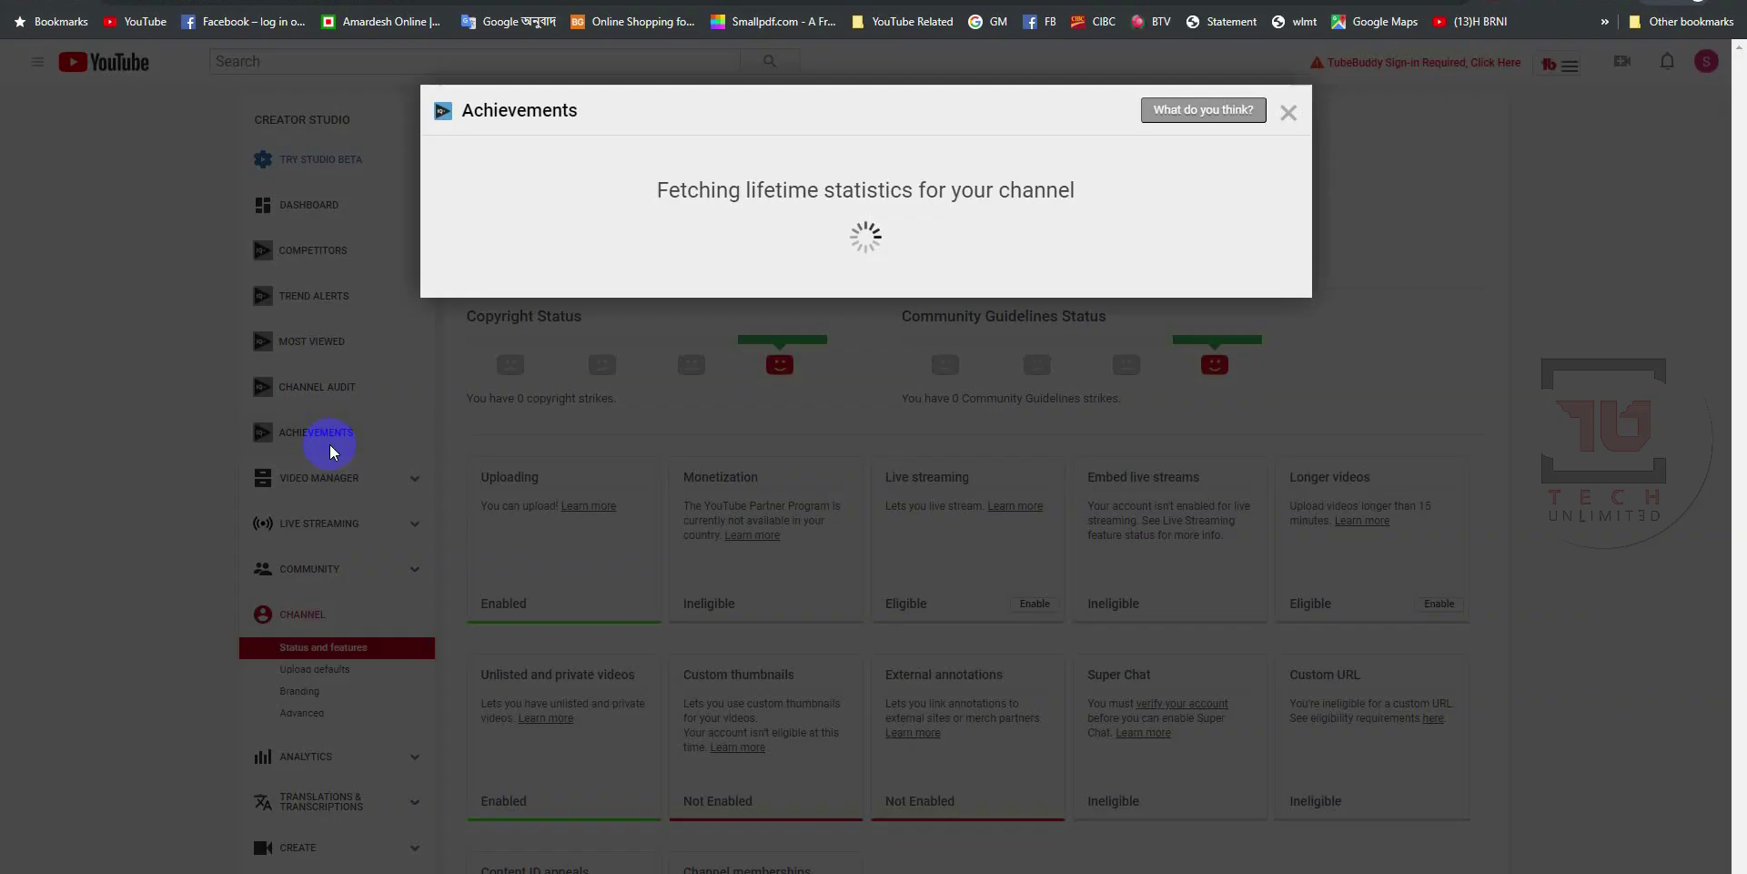
left_click(1289, 112)
left_click(329, 670)
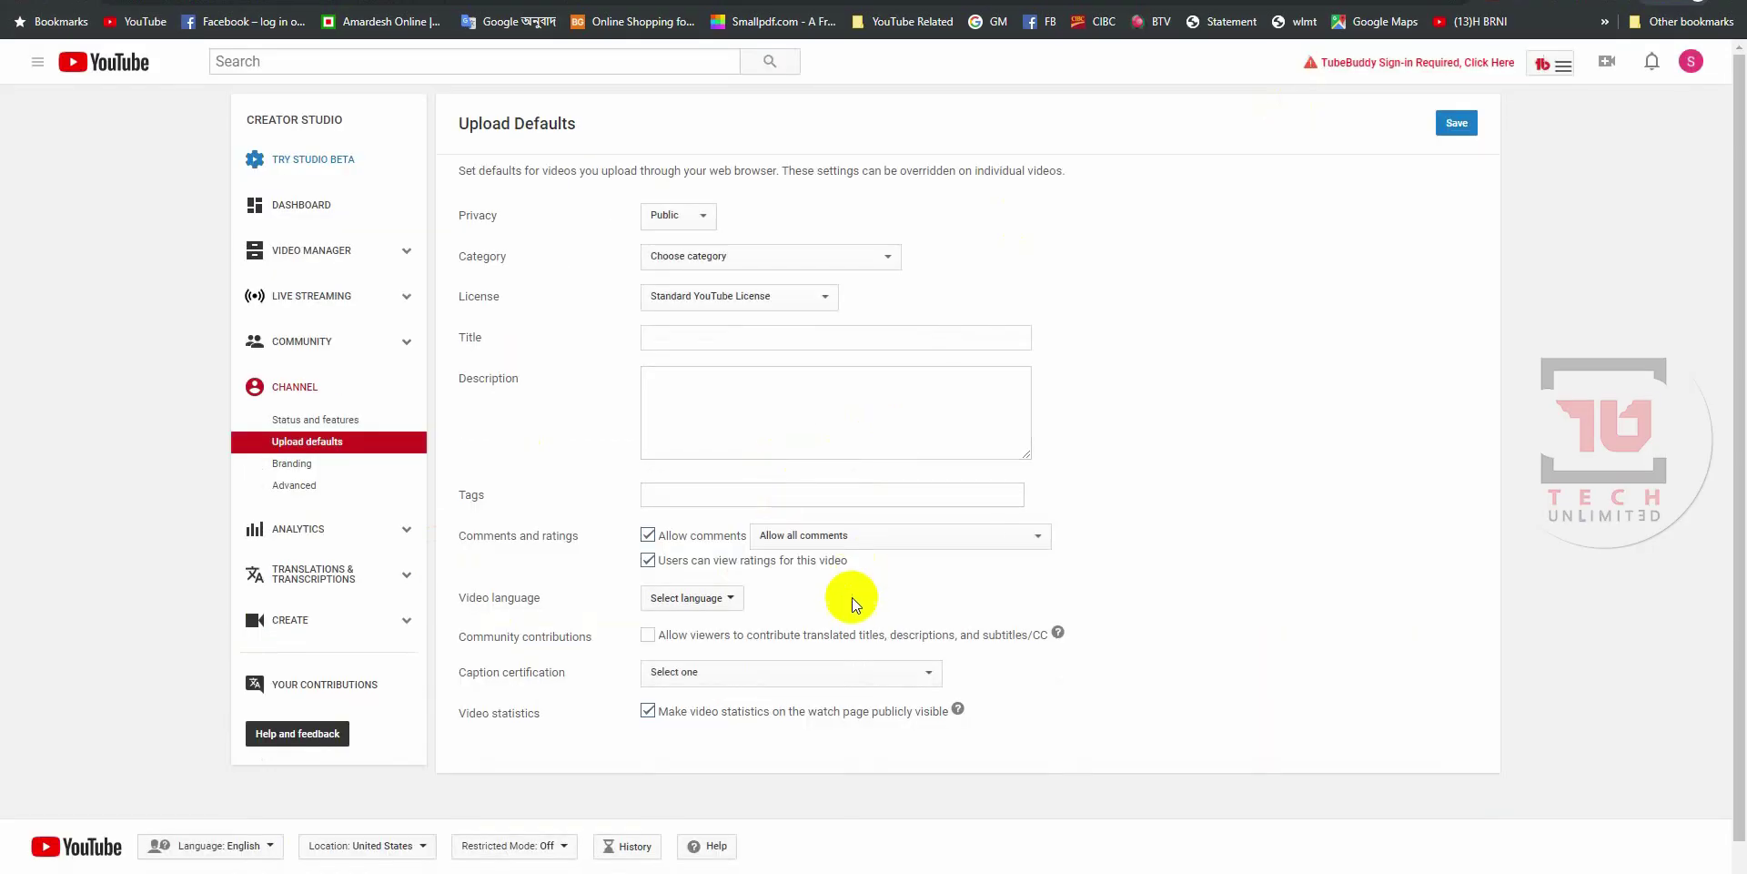
scroll(310, 728, "down", 3)
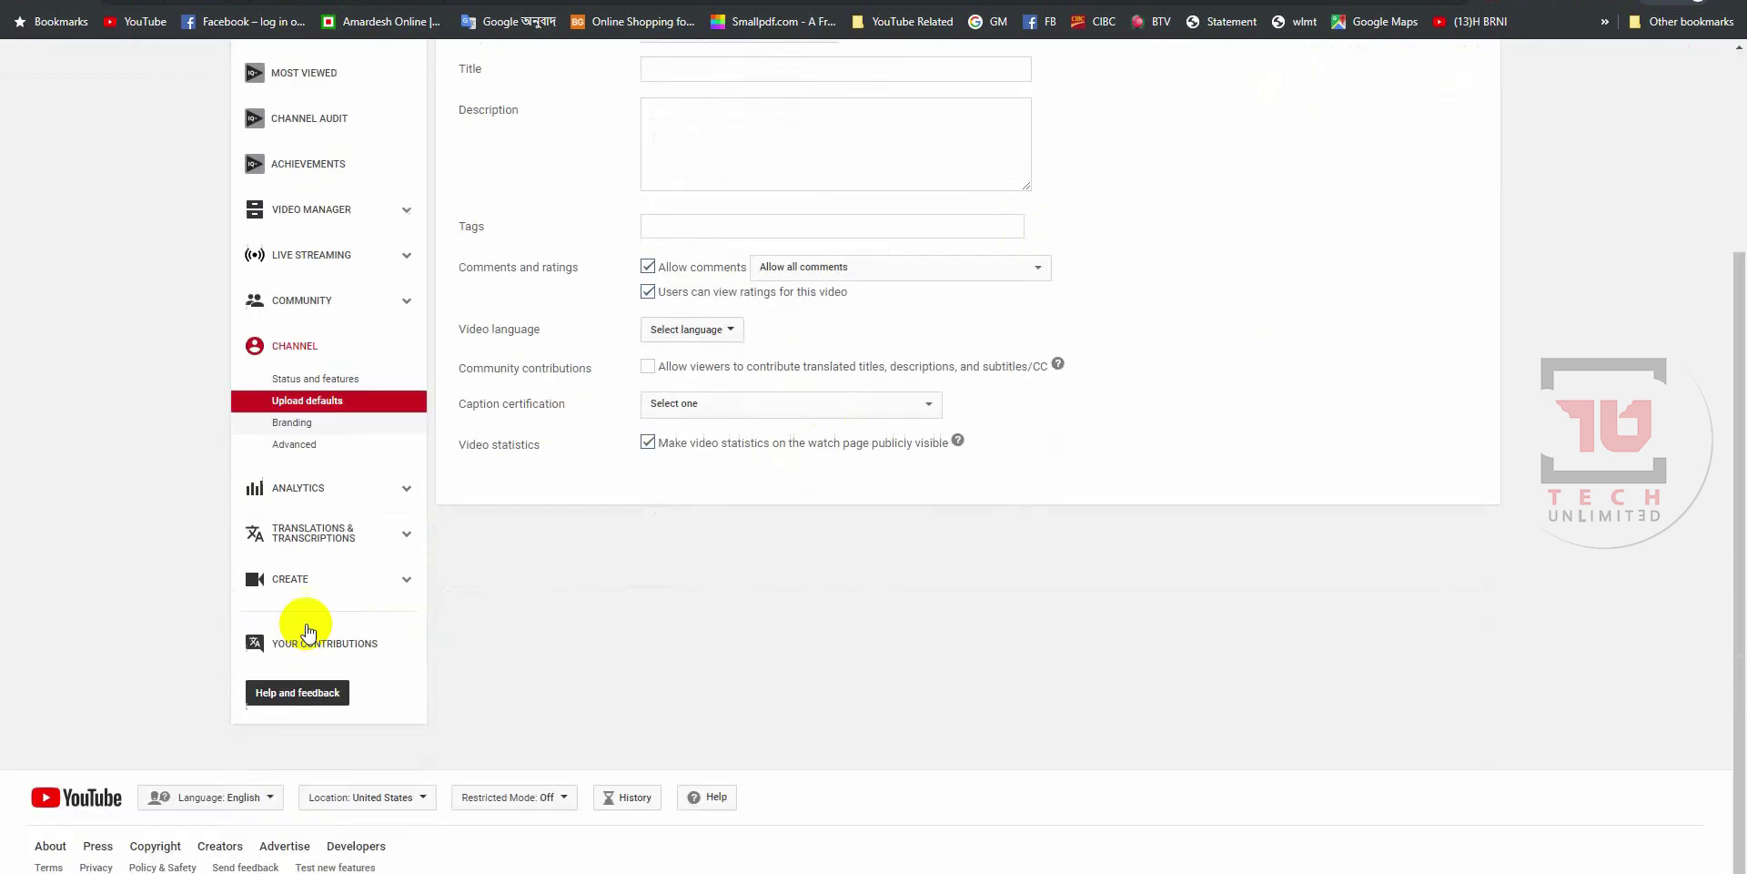
- Open the channel's Advanced settings and examine the country and channel keywords fields
left_click(328, 425)
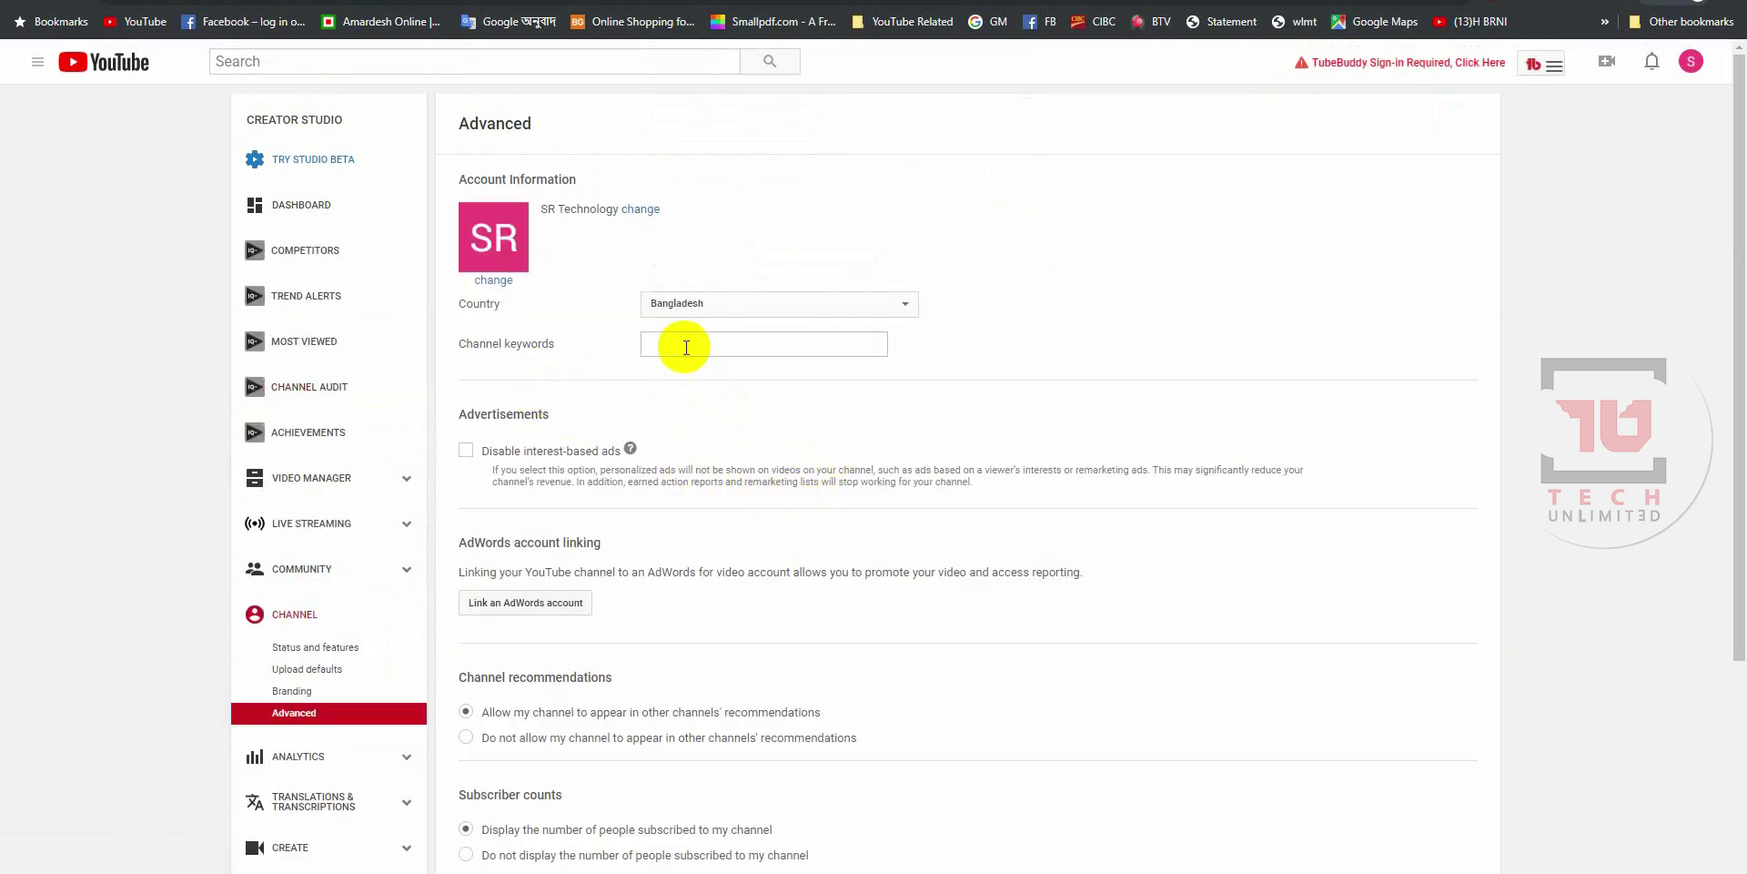
left_click(700, 295)
left_click(1095, 243)
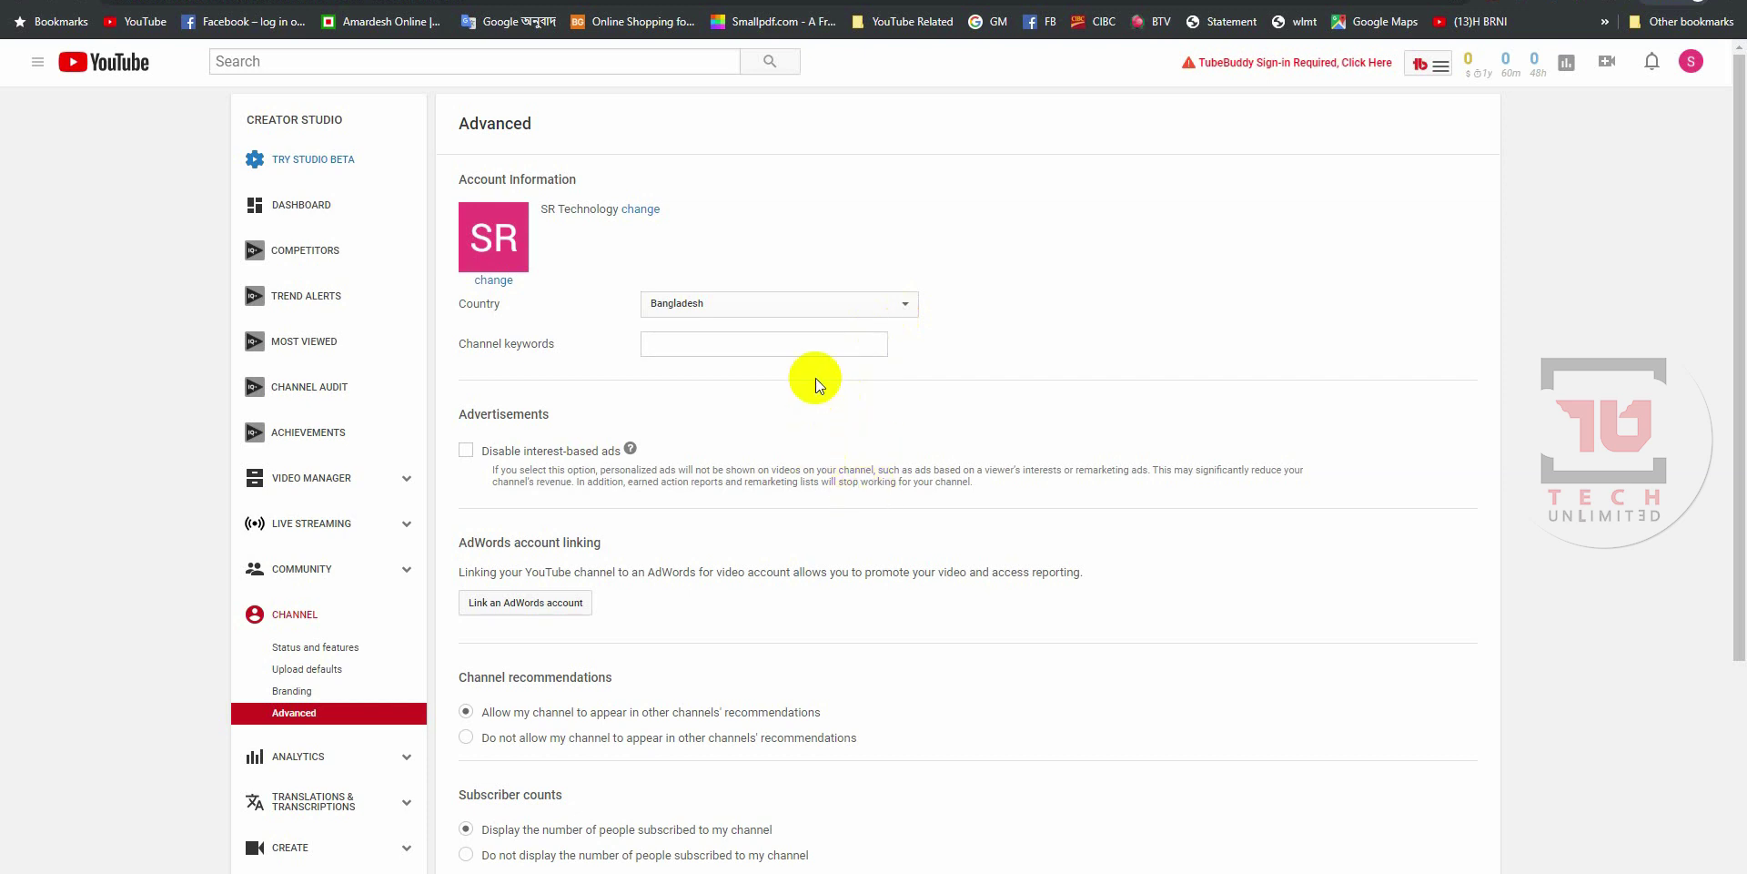
left_click(796, 351)
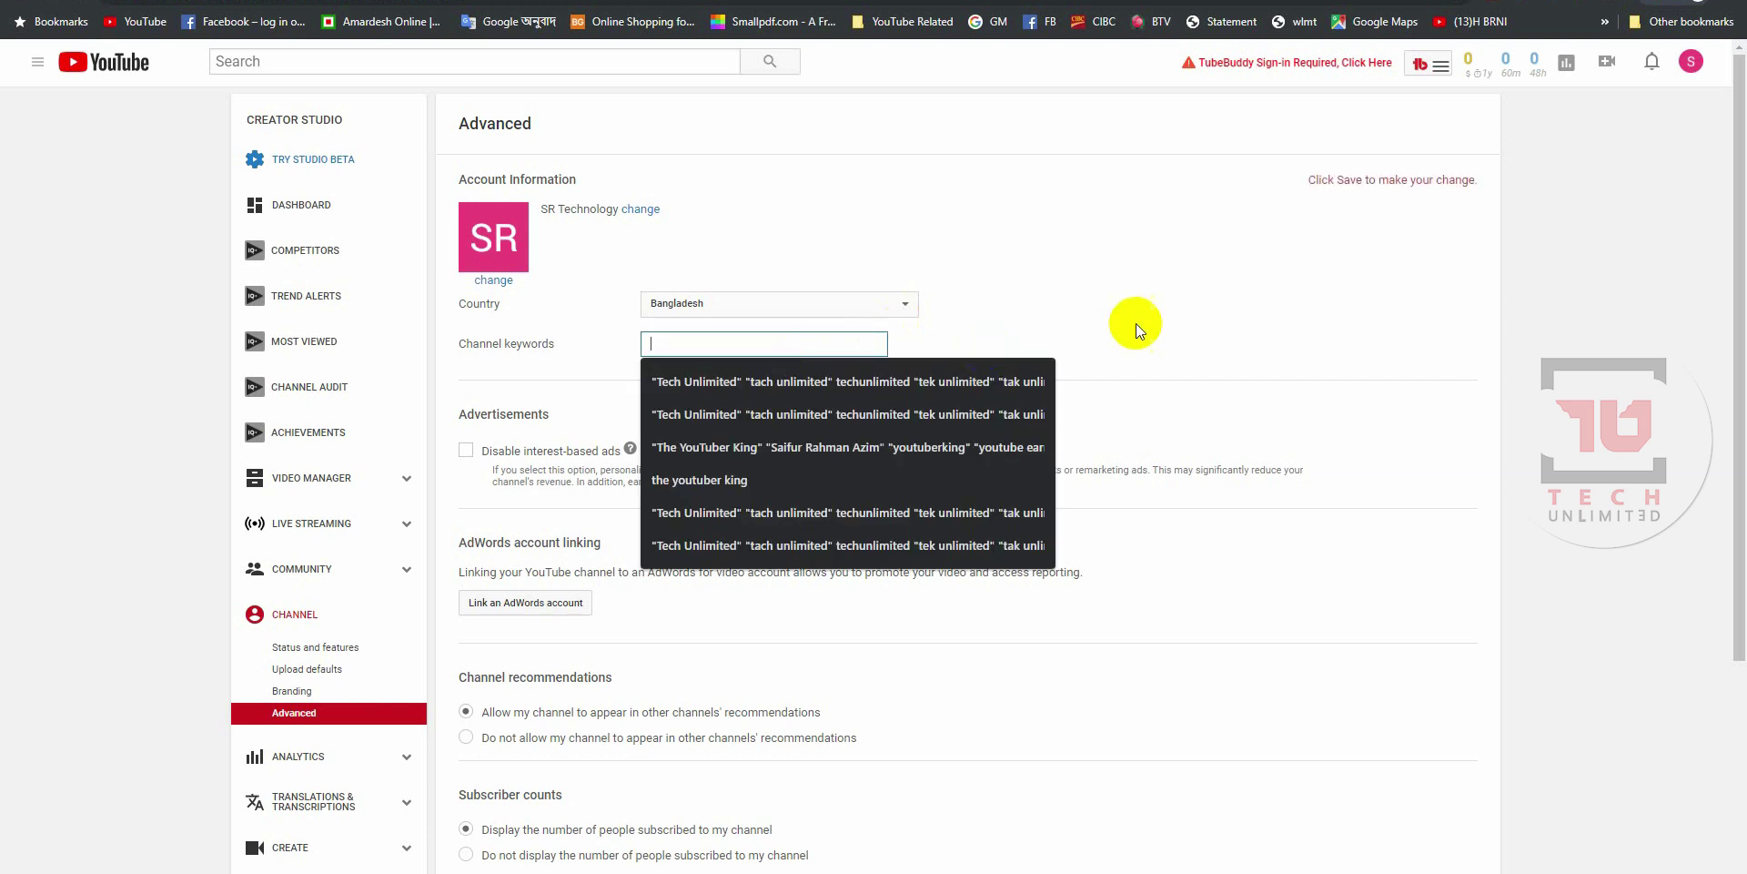
left_click(1136, 324)
left_click(722, 352)
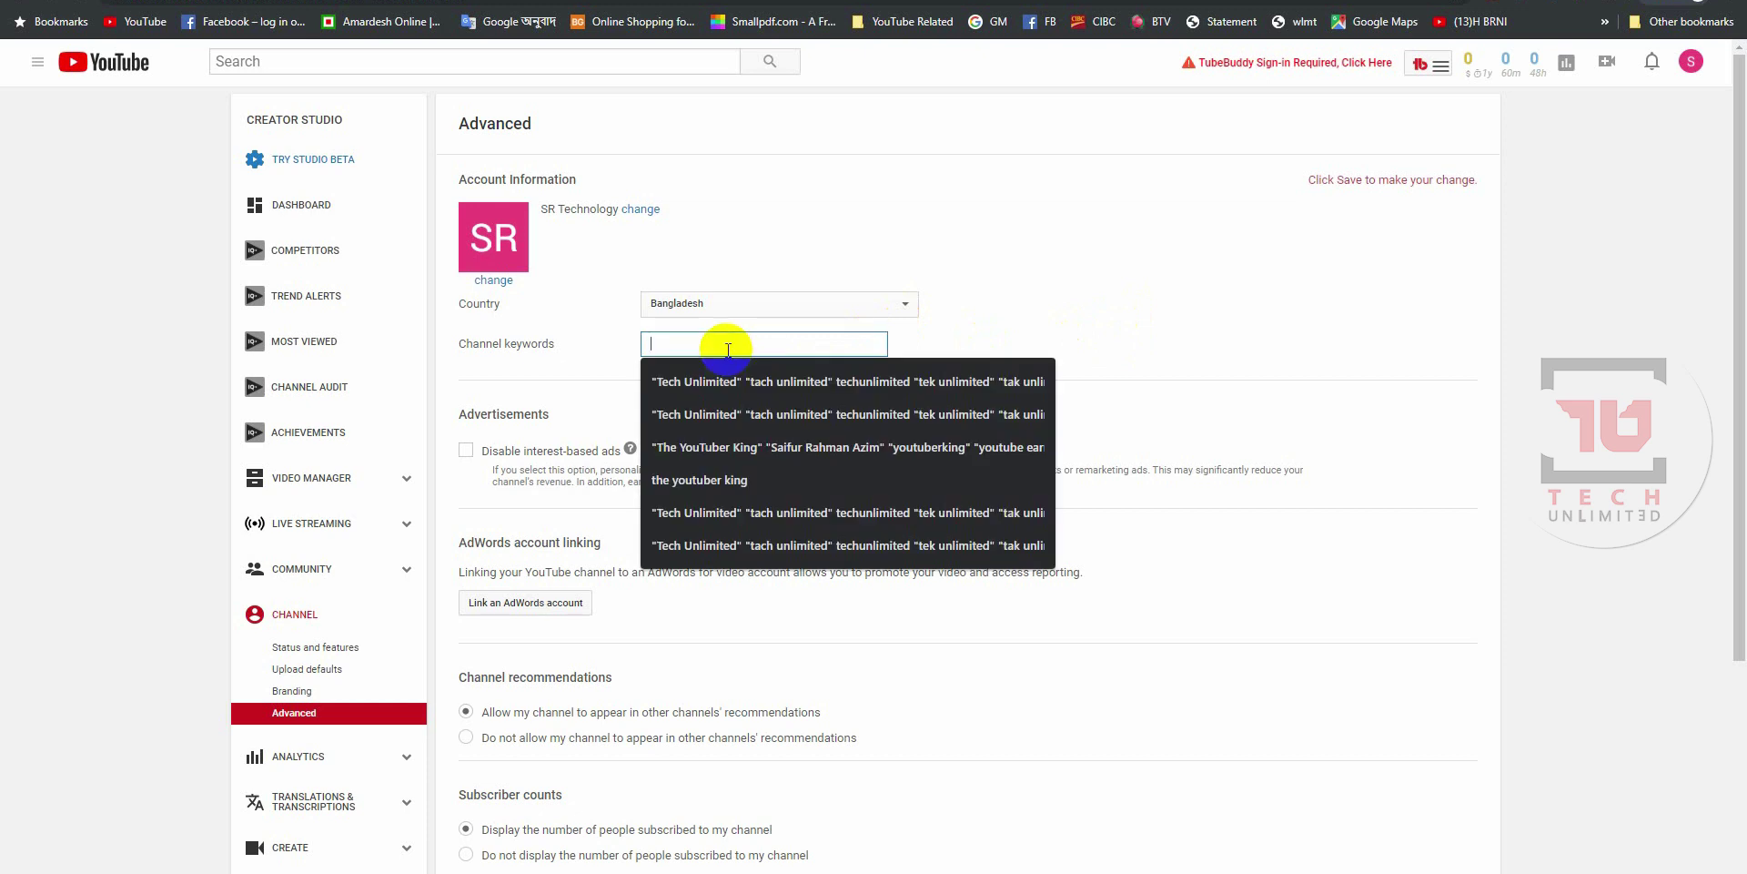
left_click(1137, 273)
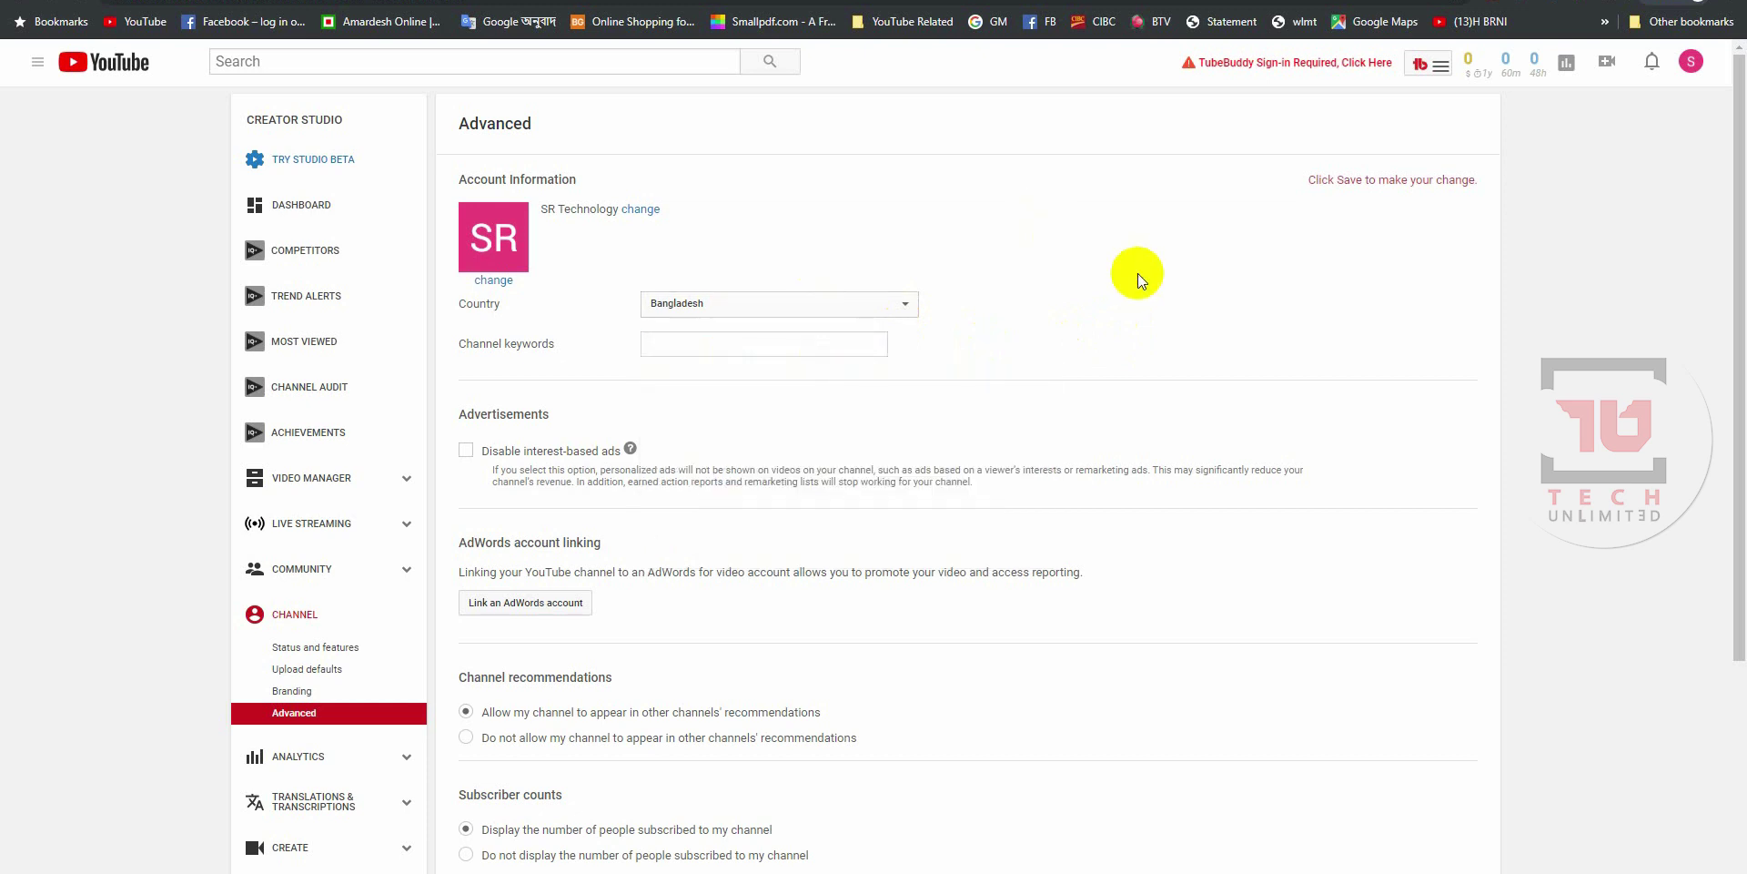
left_click(831, 344)
left_click(1269, 293)
left_click(826, 350)
left_click(1132, 324)
left_click(811, 344)
left_click(1151, 297)
scroll(1155, 300, "down", 2)
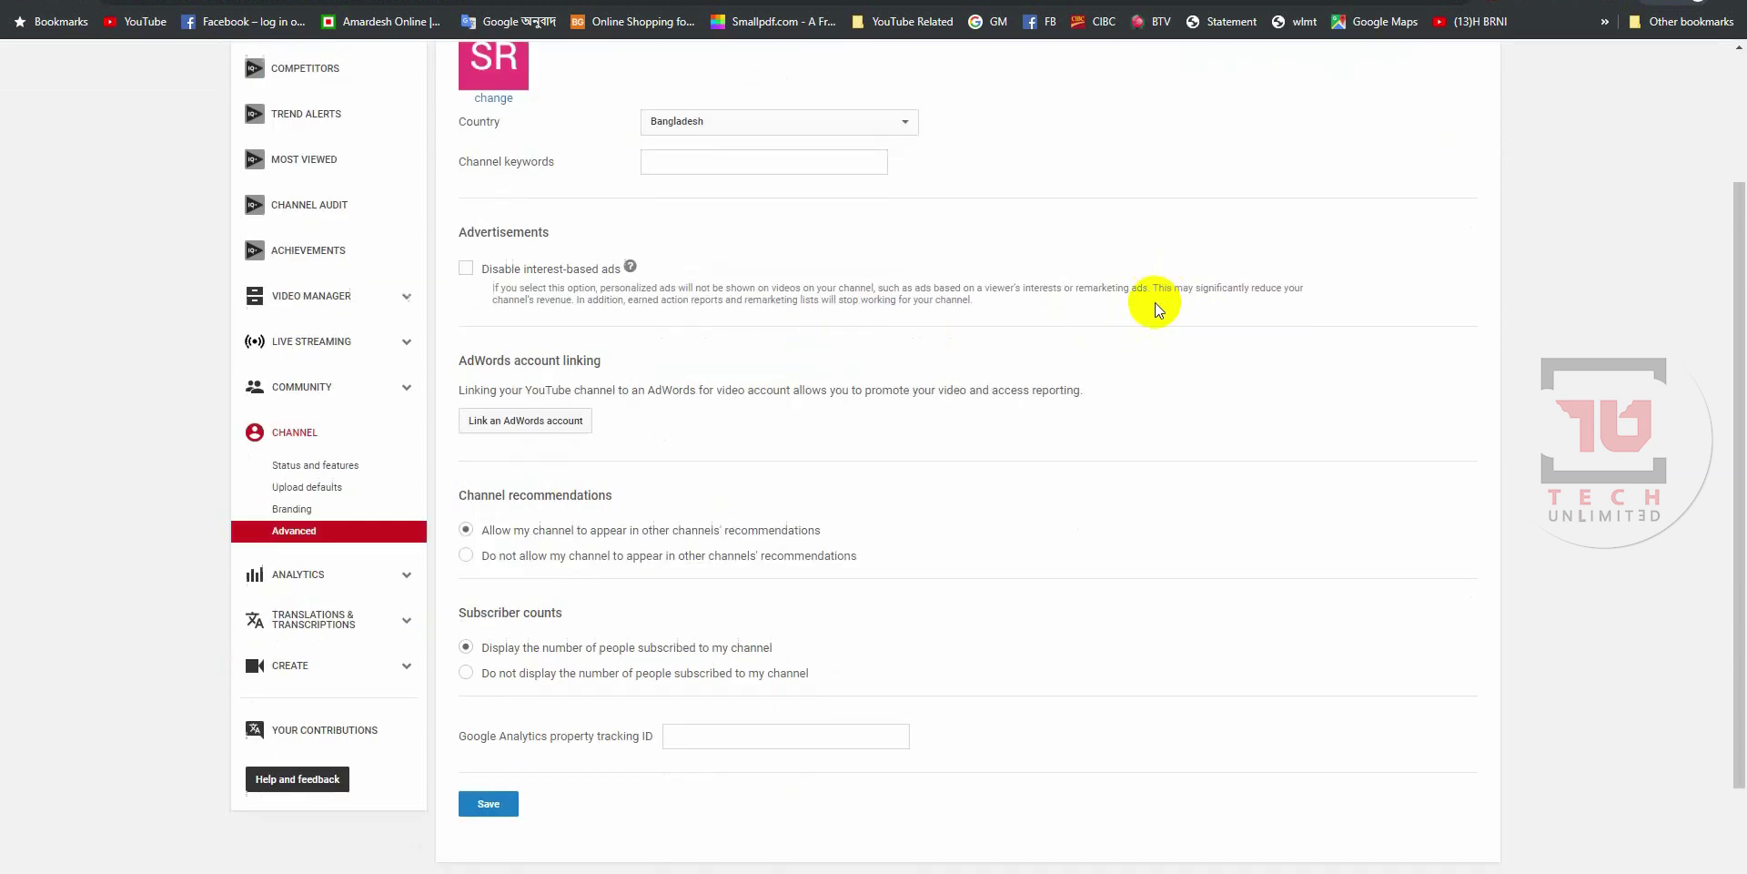
scroll(1052, 364, "up", 2)
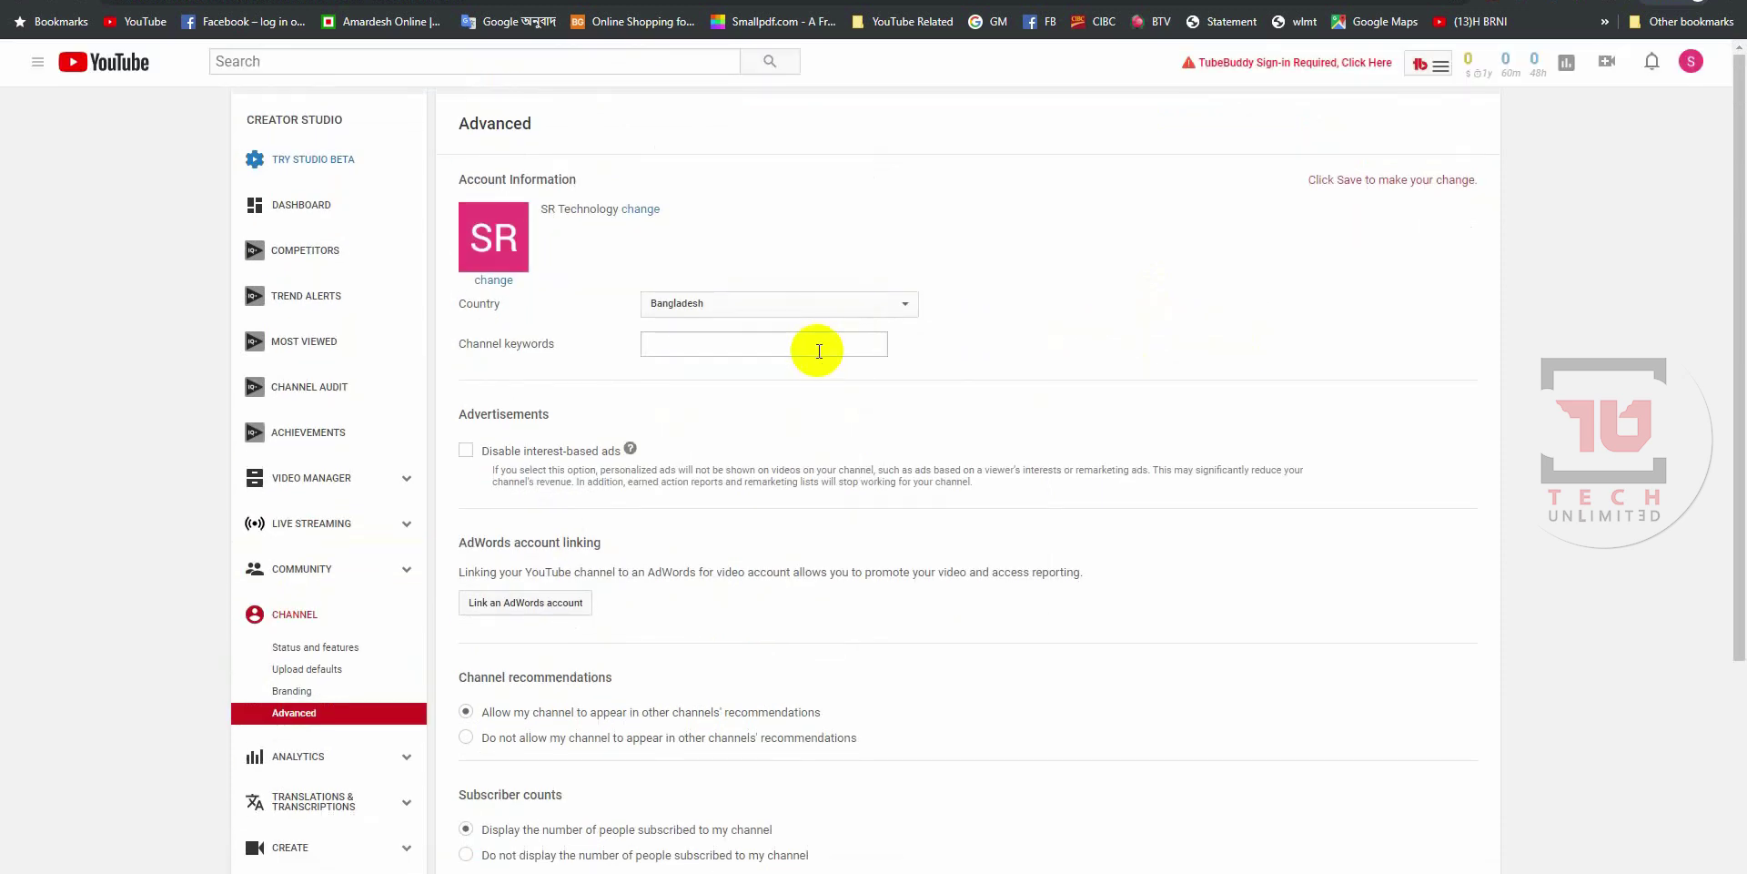
left_click(828, 344)
left_click(995, 335)
left_click(865, 342)
left_click(1077, 313)
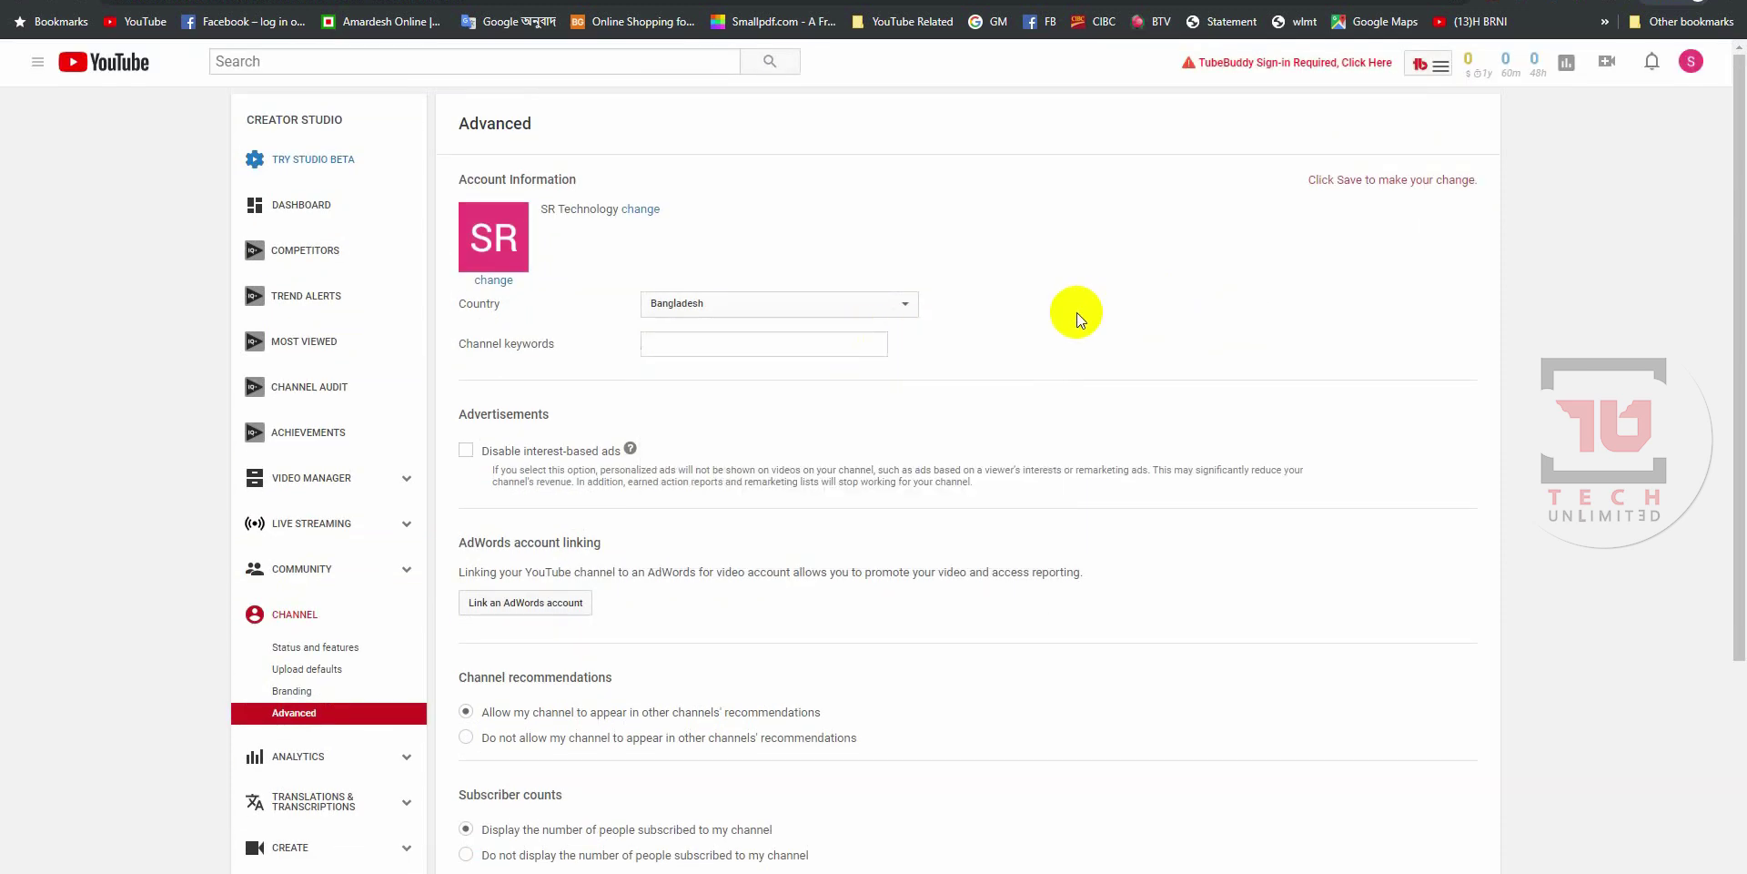
left_click(889, 335)
left_click(1085, 325)
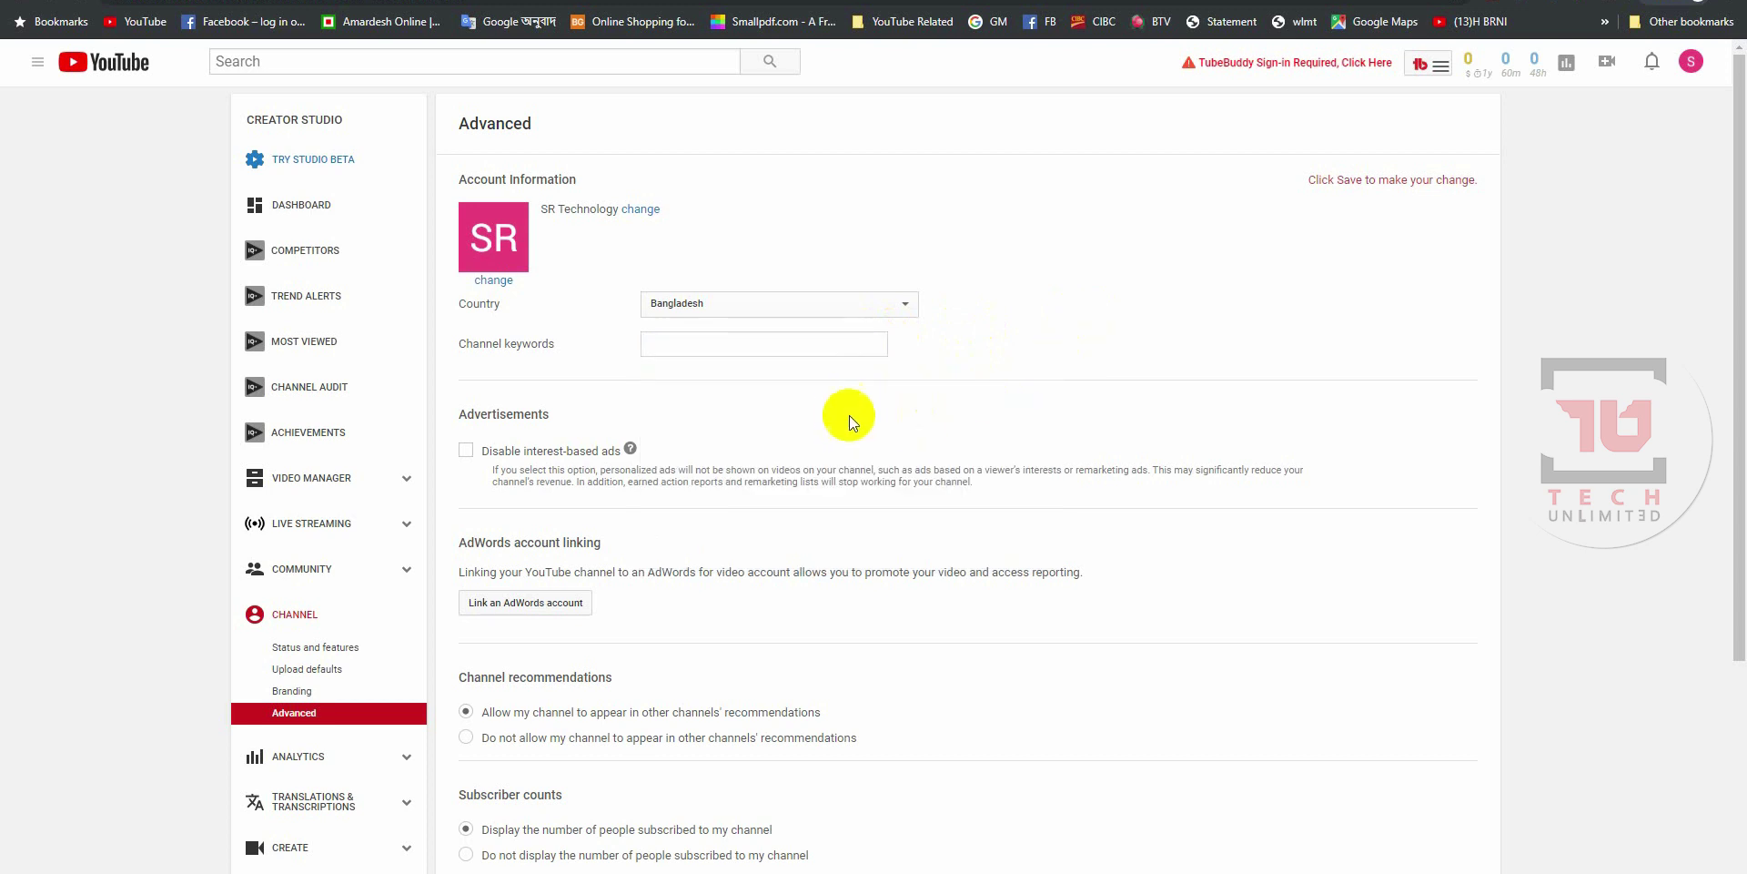
left_click(806, 337)
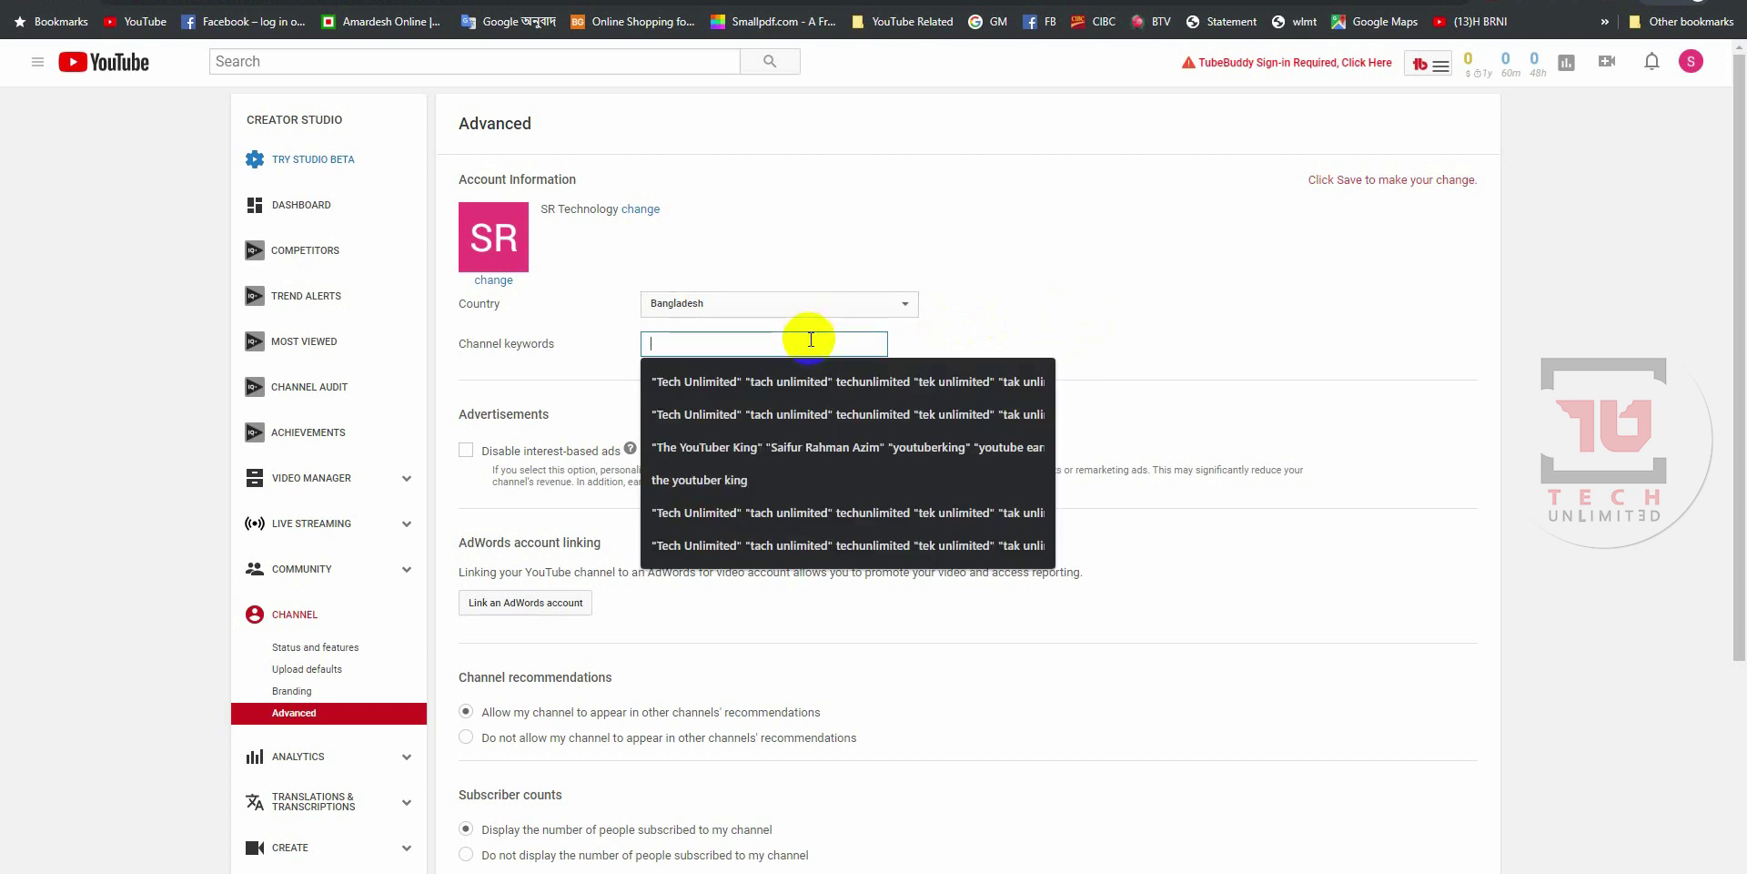
left_click(966, 329)
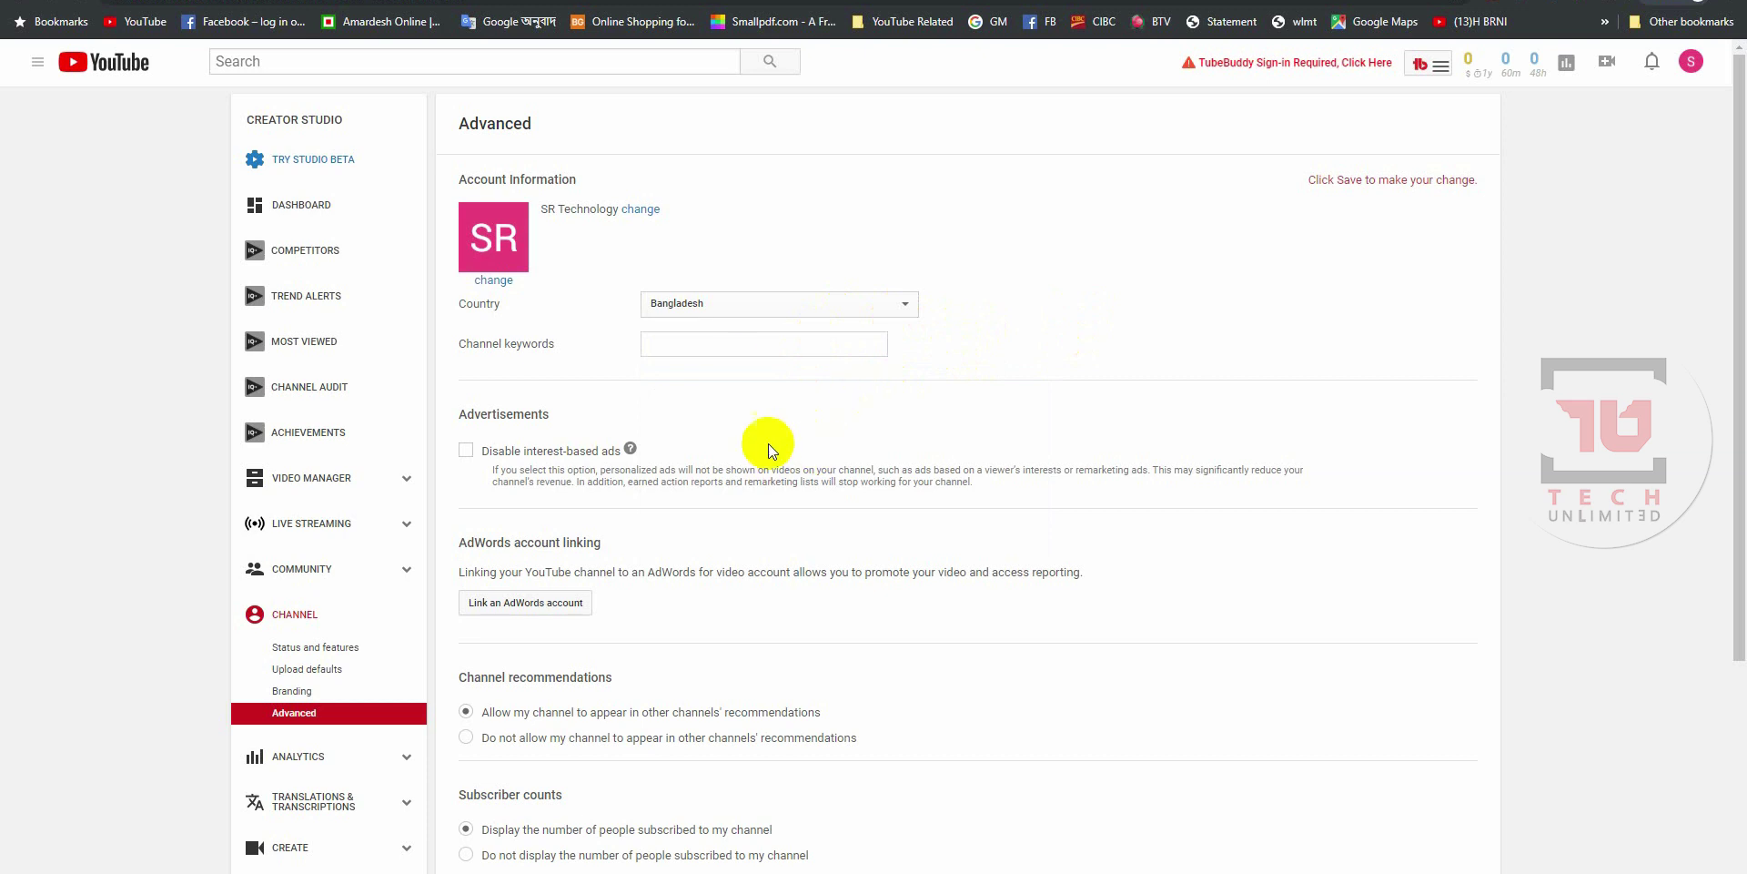
left_click(706, 340)
left_click(1067, 298)
triple_click(522, 346)
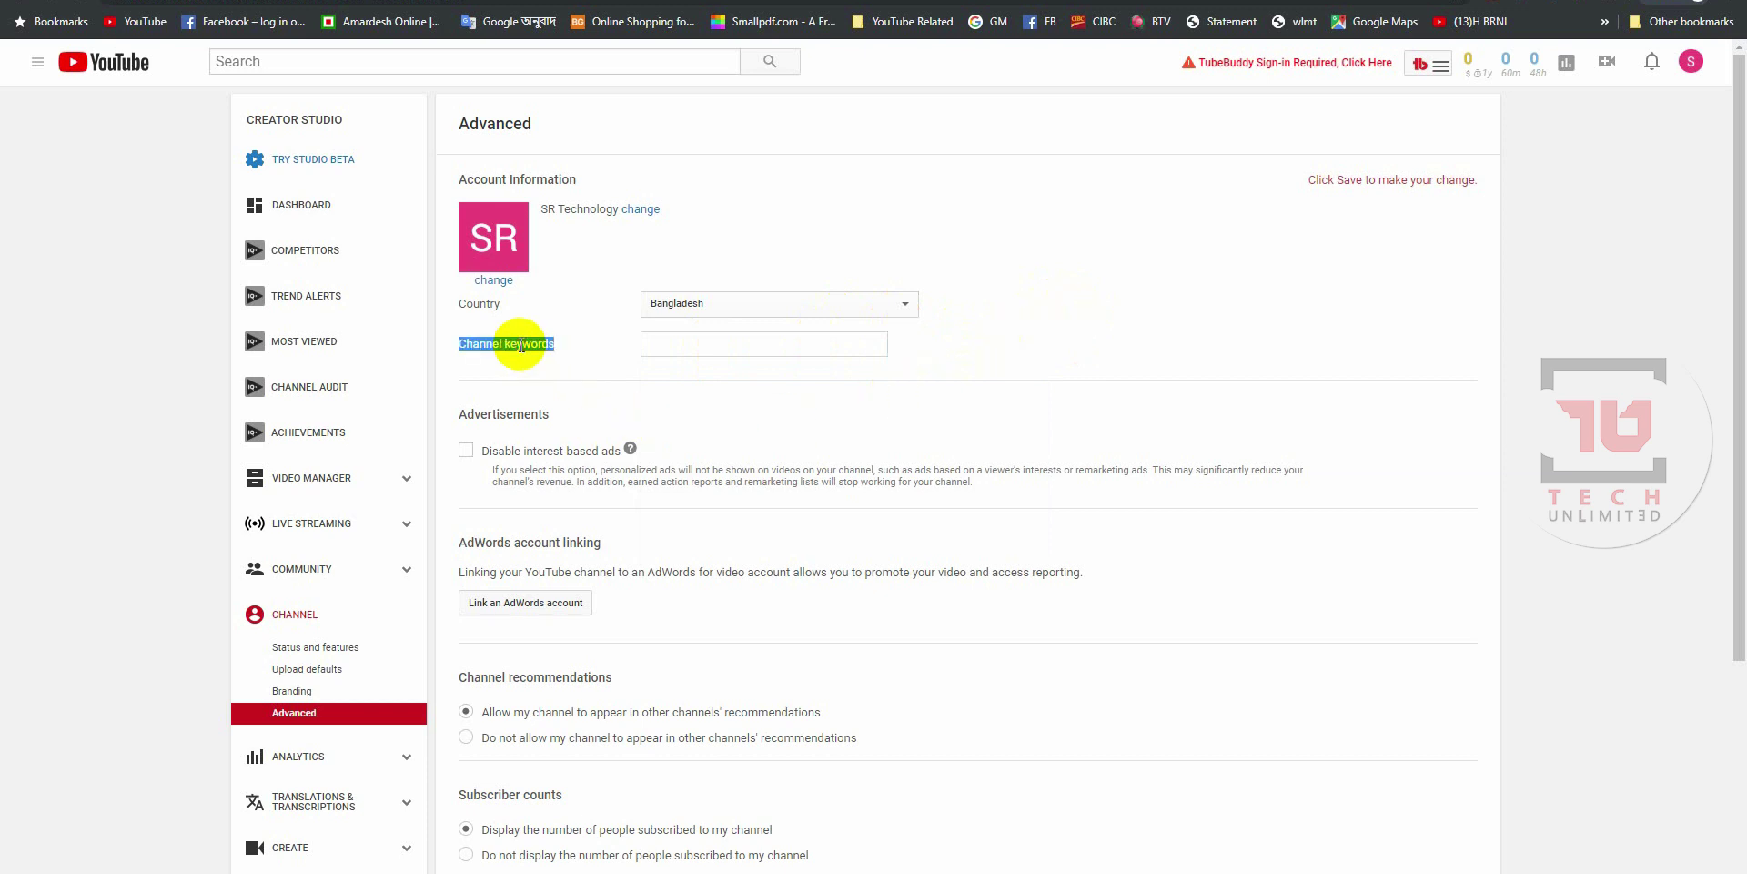
left_click(532, 359)
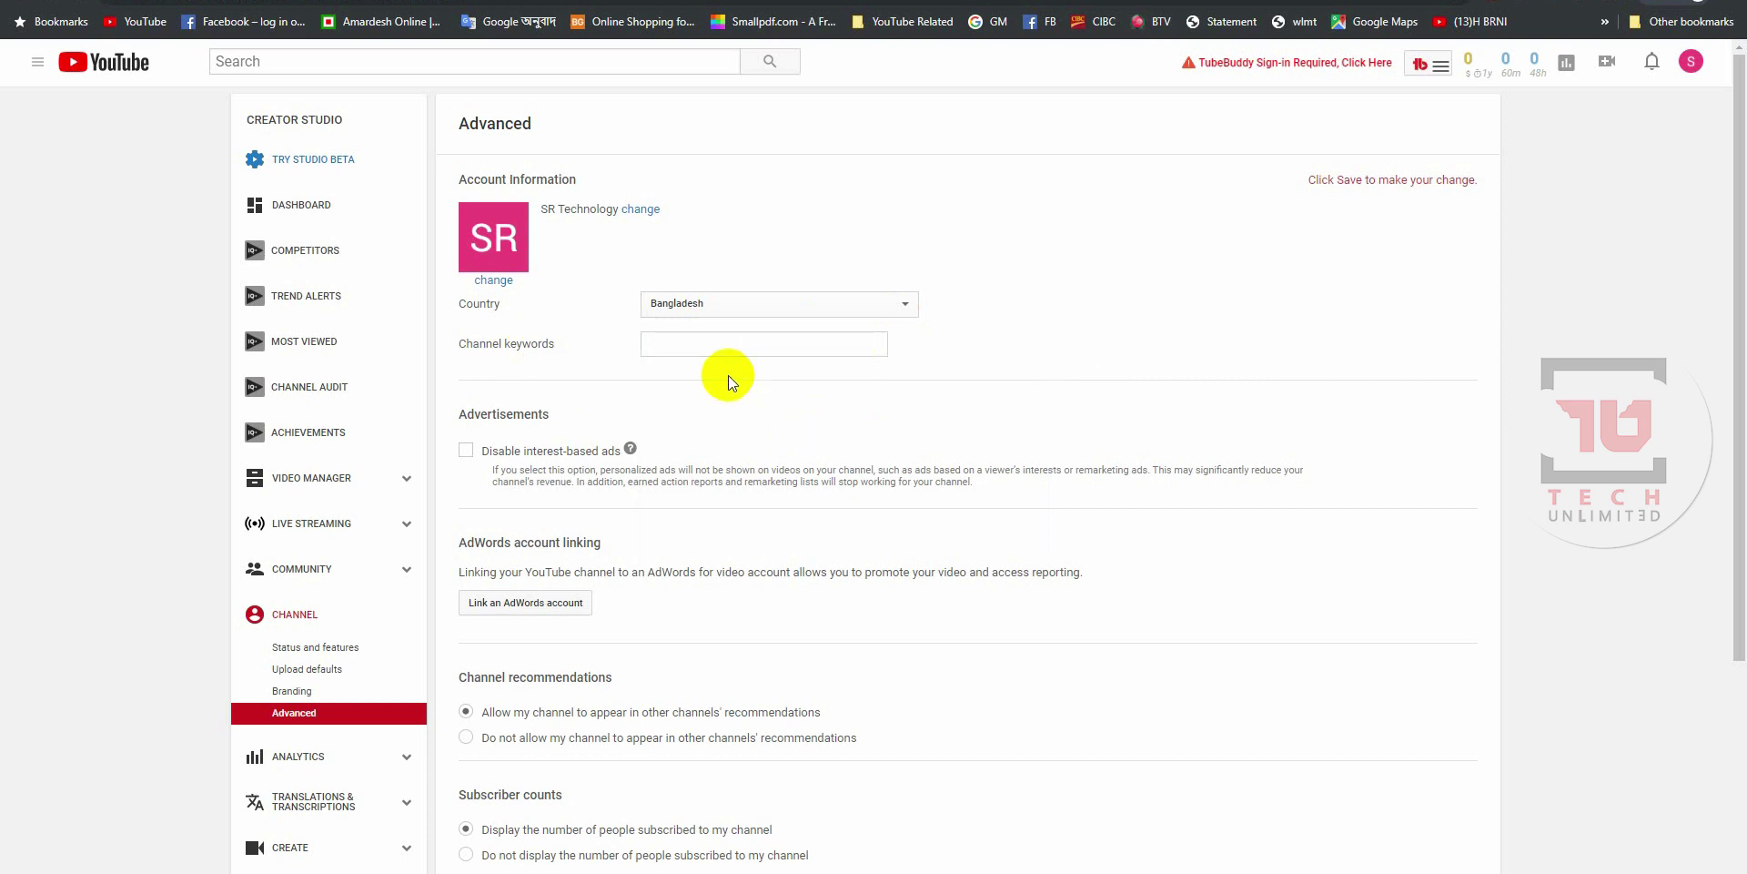
- Review the advertisement, AdWords linking, channel recommendation, subscriber count and Google Analytics settings of the channel
scroll(974, 418, "down", 3)
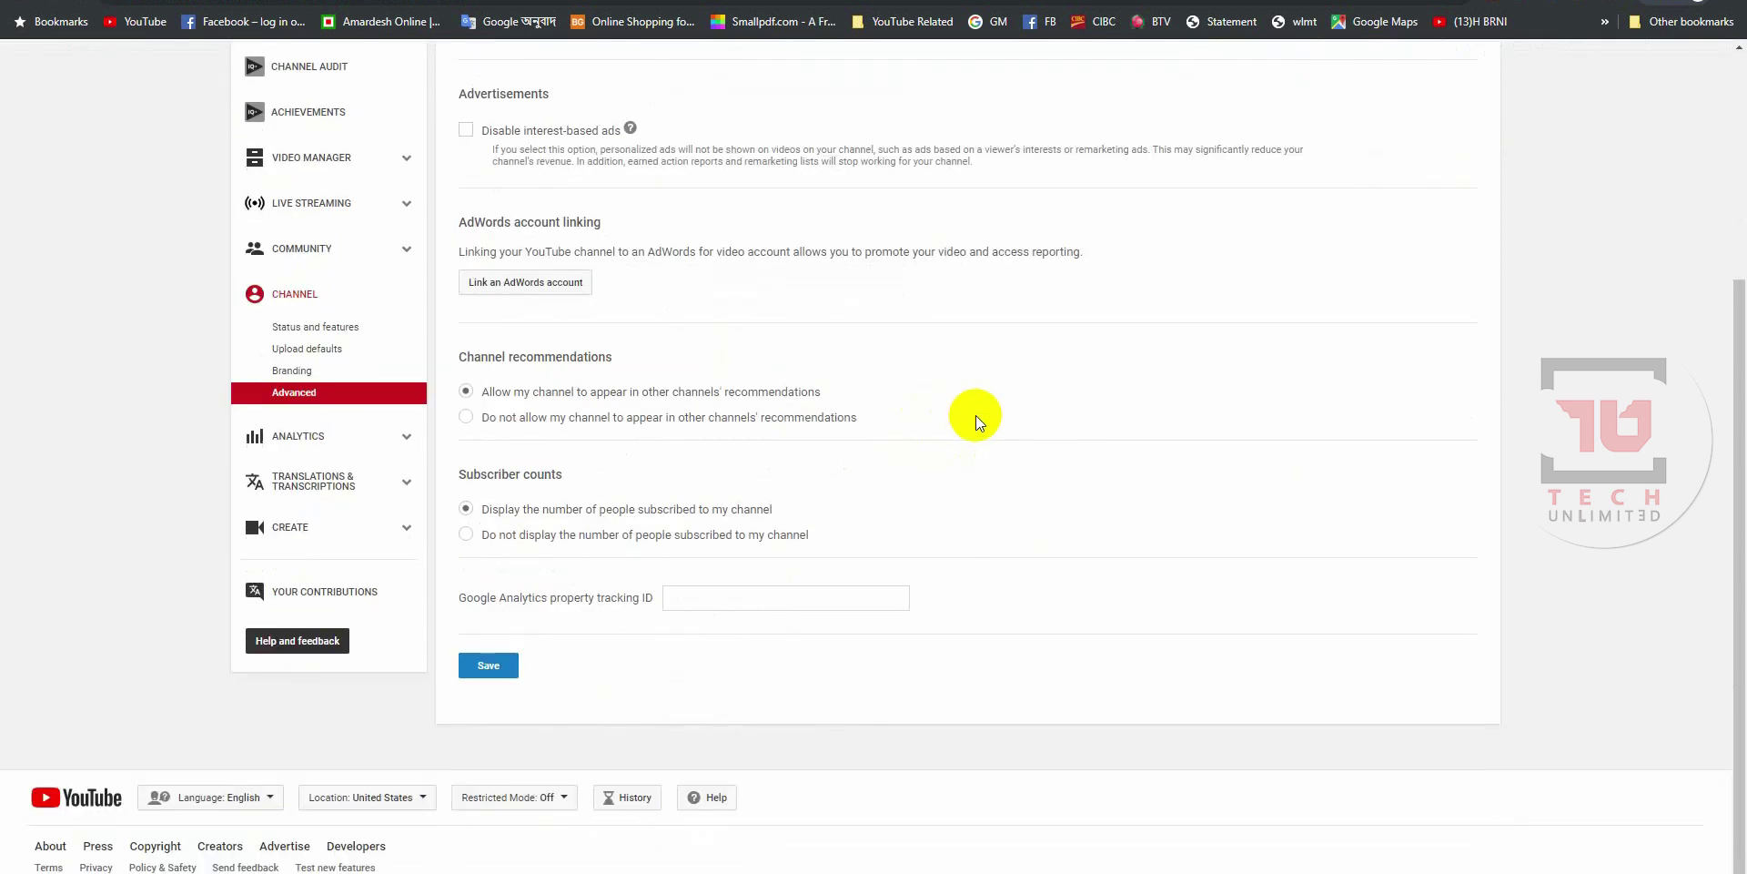
scroll(974, 416, "up", 3)
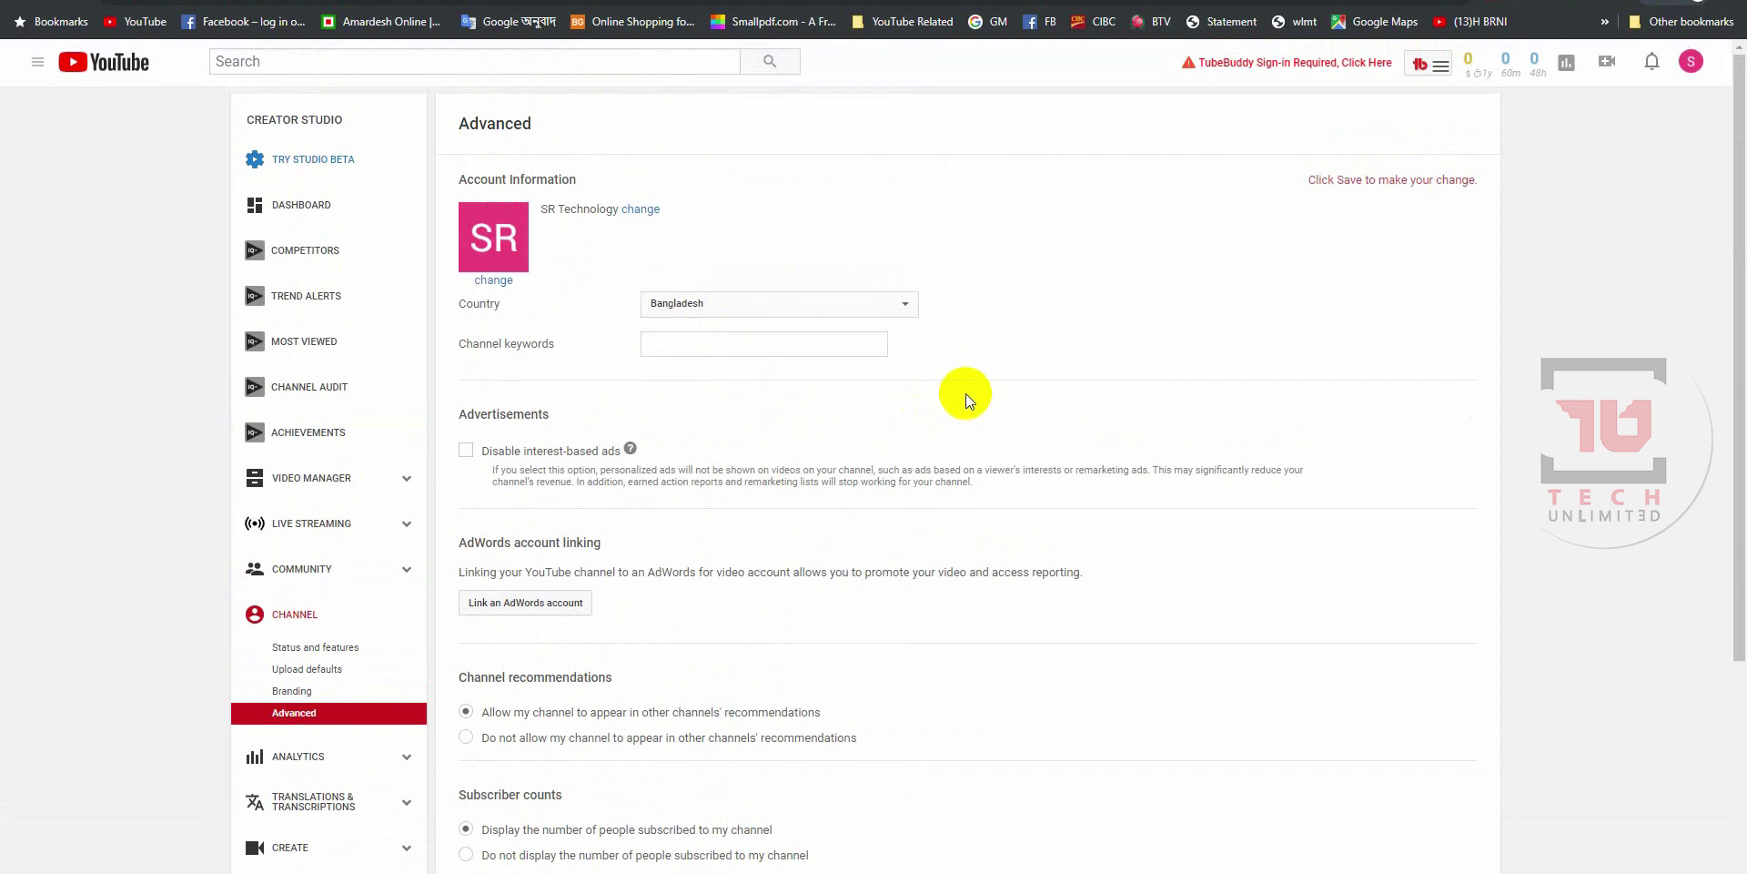
scroll(957, 403, "down", 3)
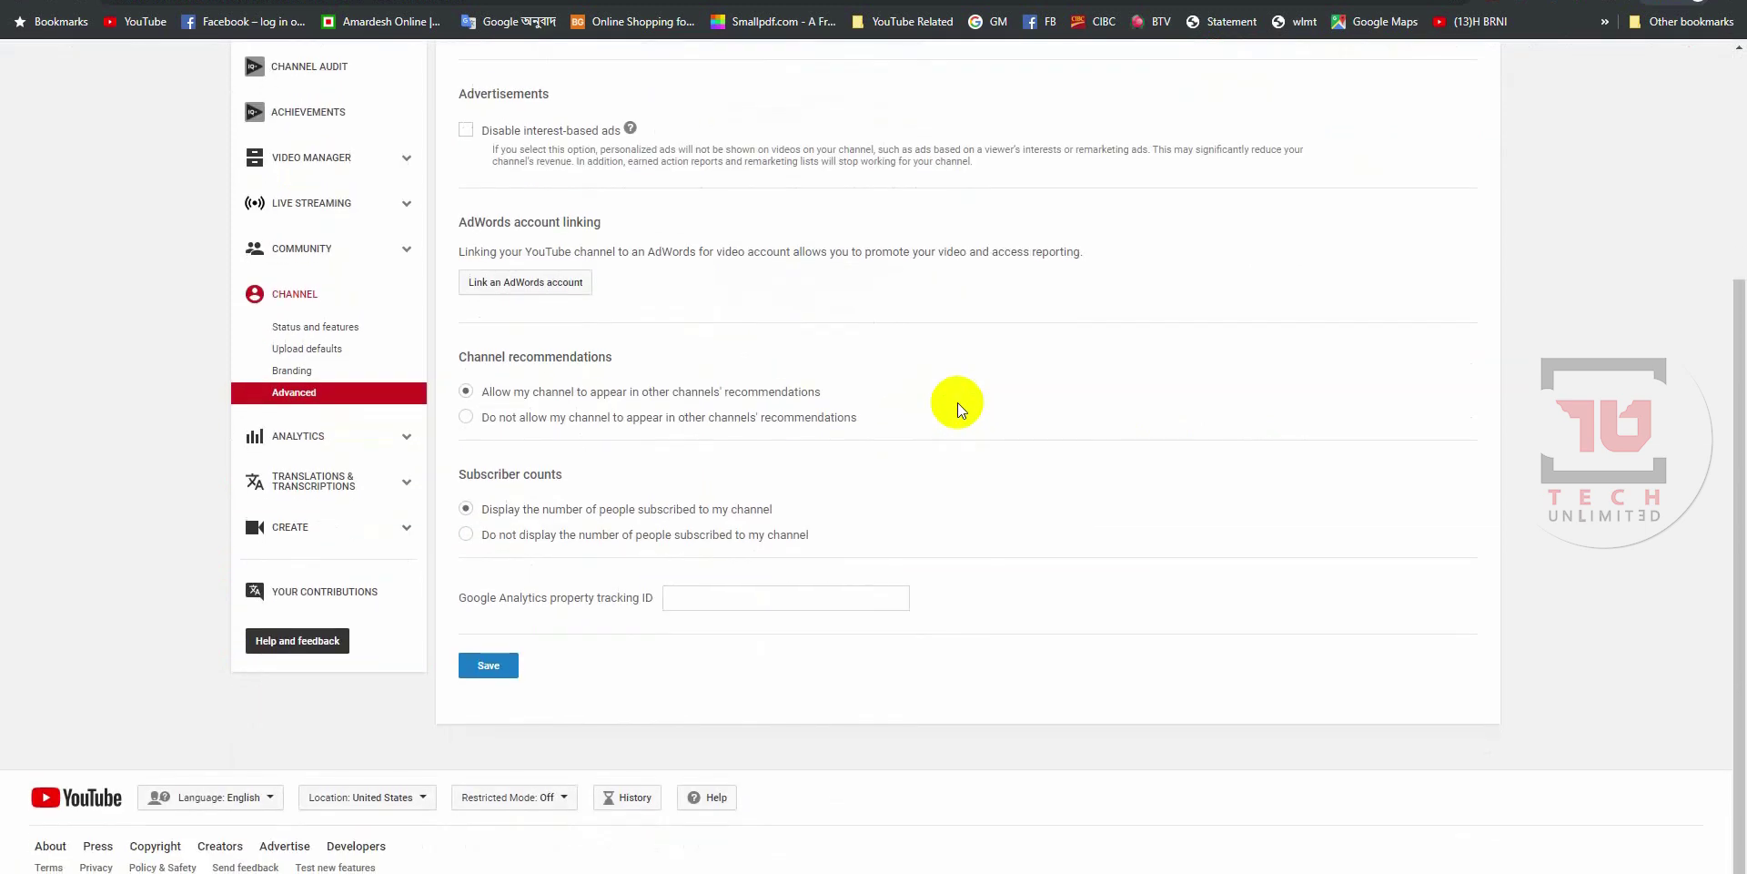
scroll(748, 539, "up", 3)
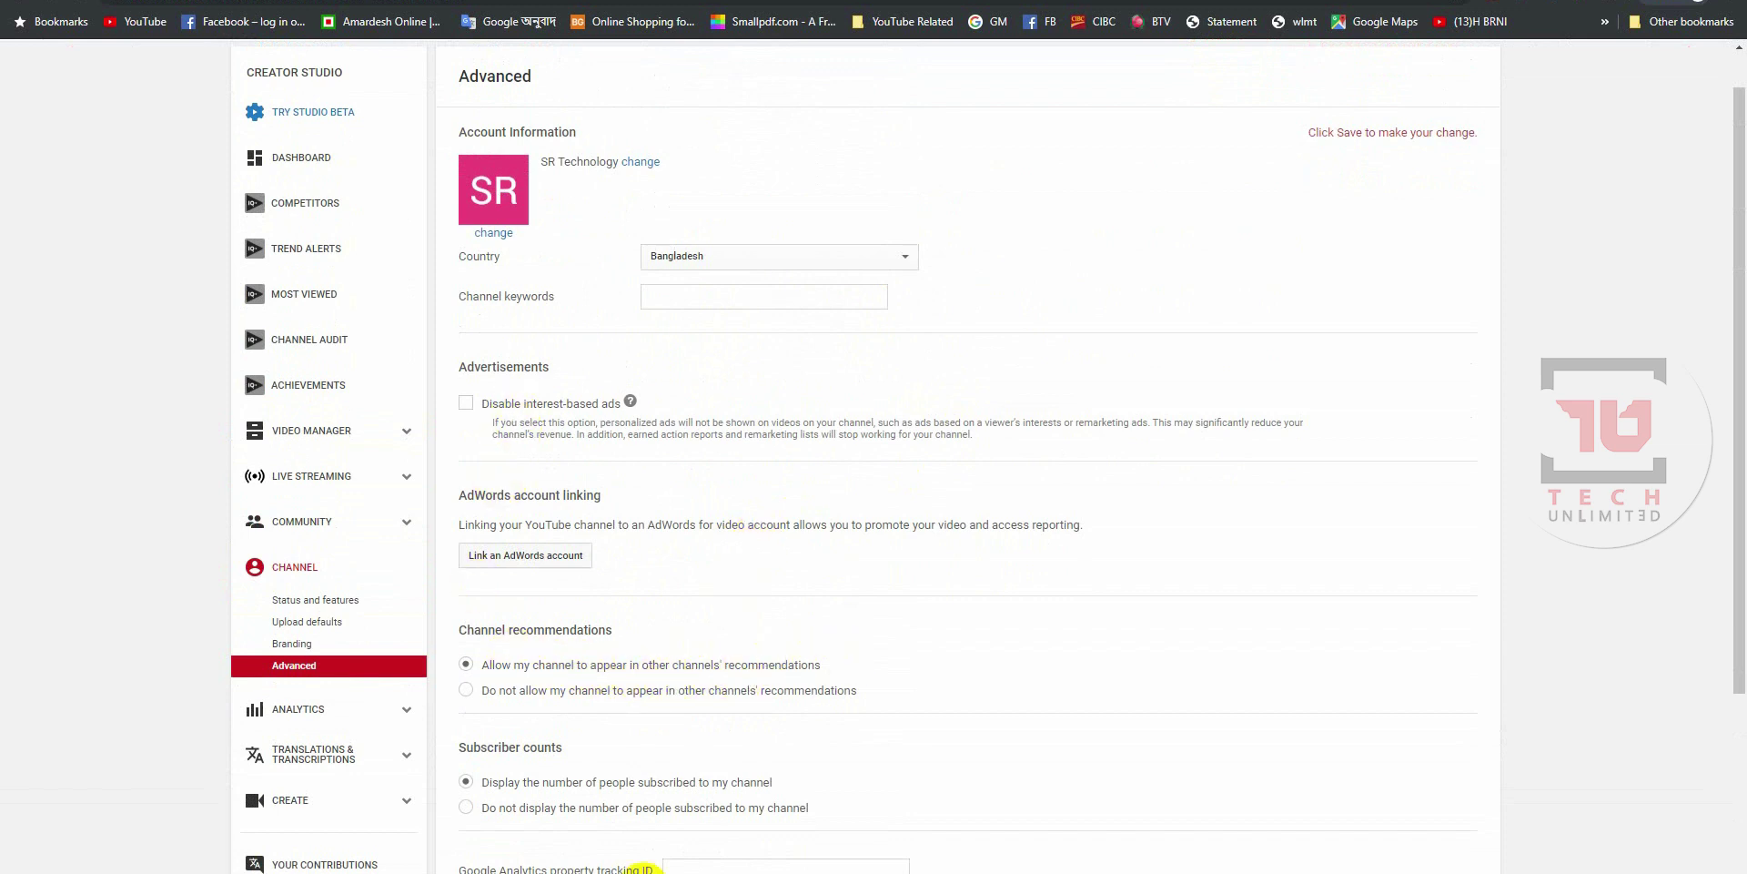
- Save the changes made to the channel's Advanced settings
scroll(582, 819, "down", 3)
left_click(488, 665)
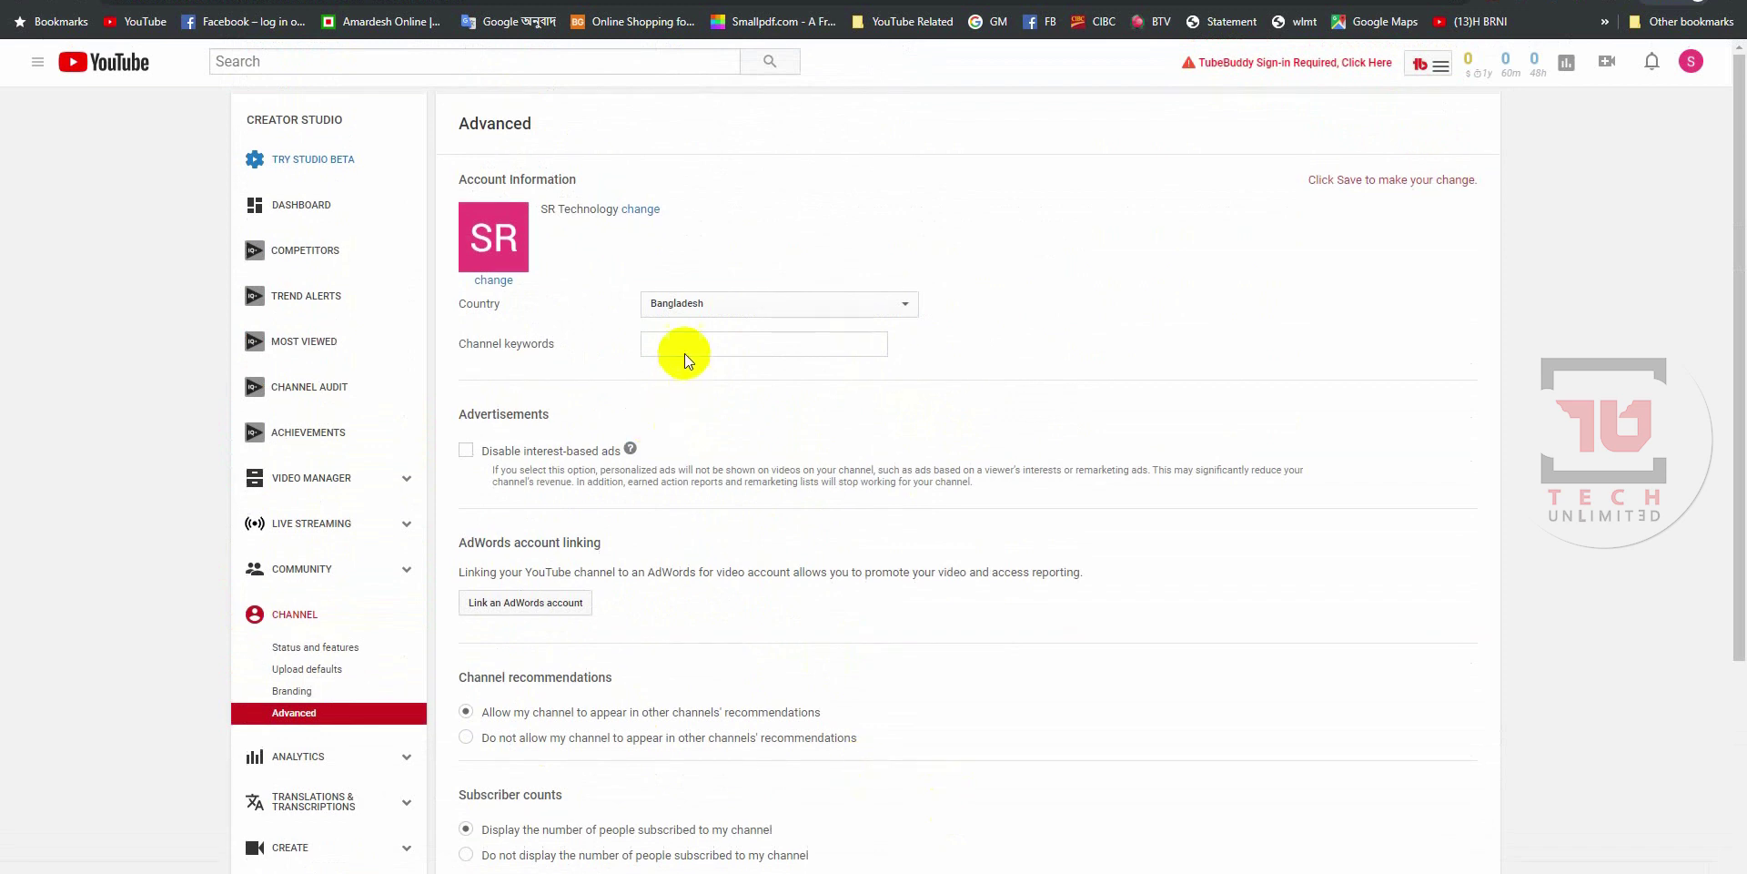
scroll(402, 660, "down", 3)
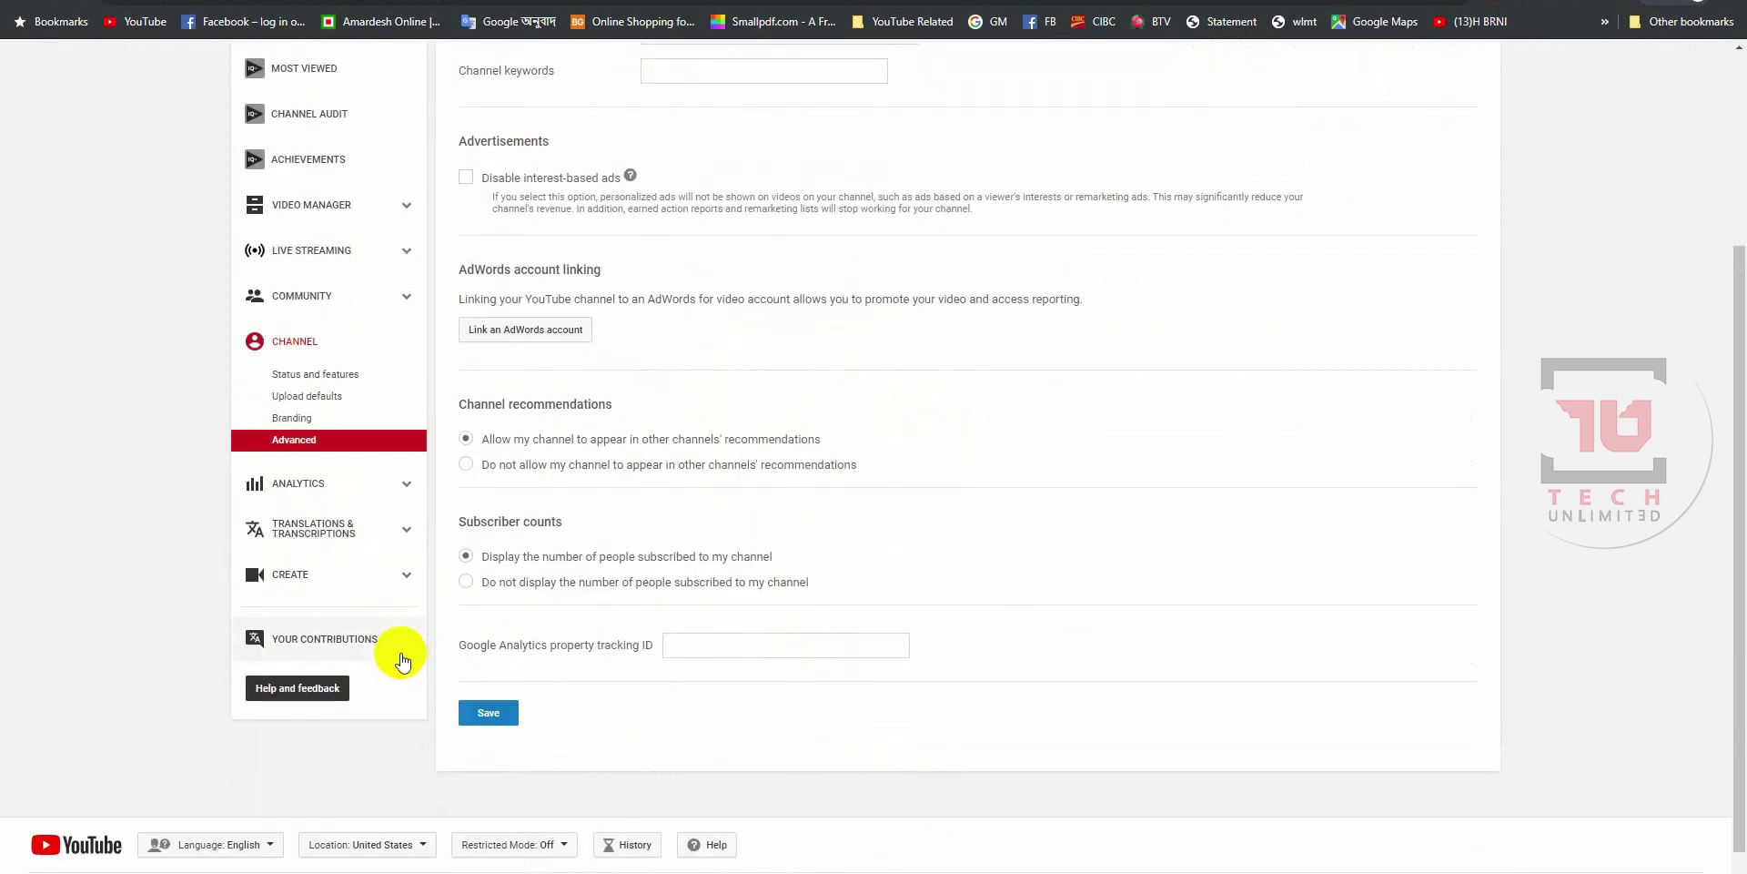
scroll(401, 652, "up", 3)
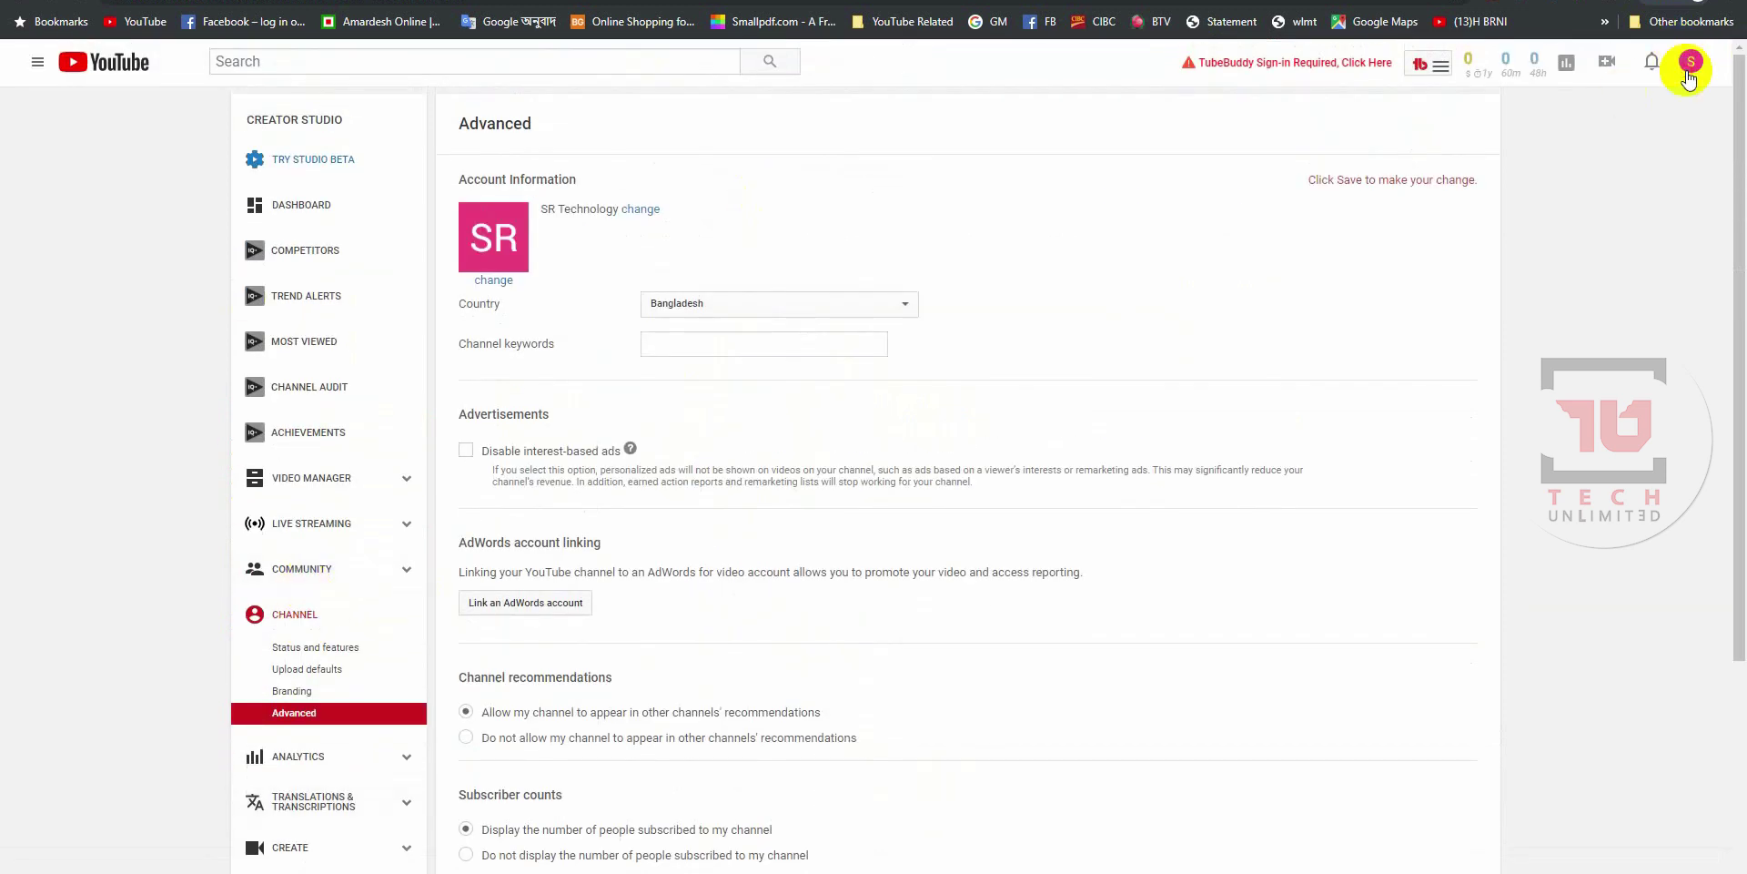
- Return to the Creator Studio dashboard and open the My channel page to examine its channel icon and channel art areas
left_click(1690, 62)
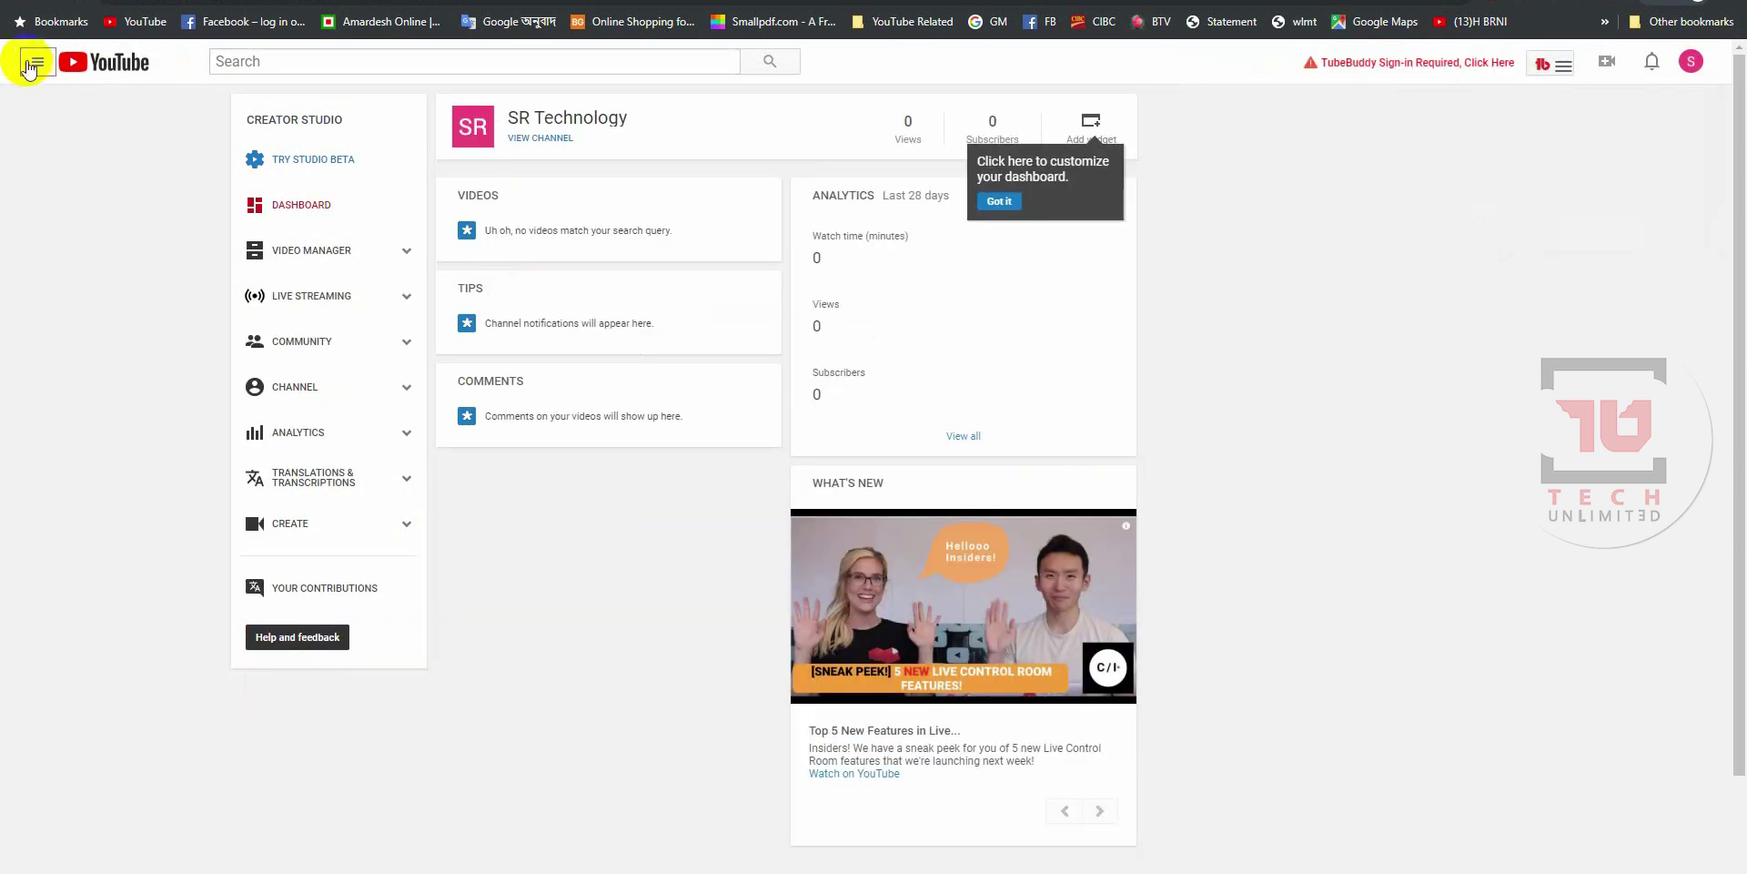
left_click(37, 73)
left_click(82, 134)
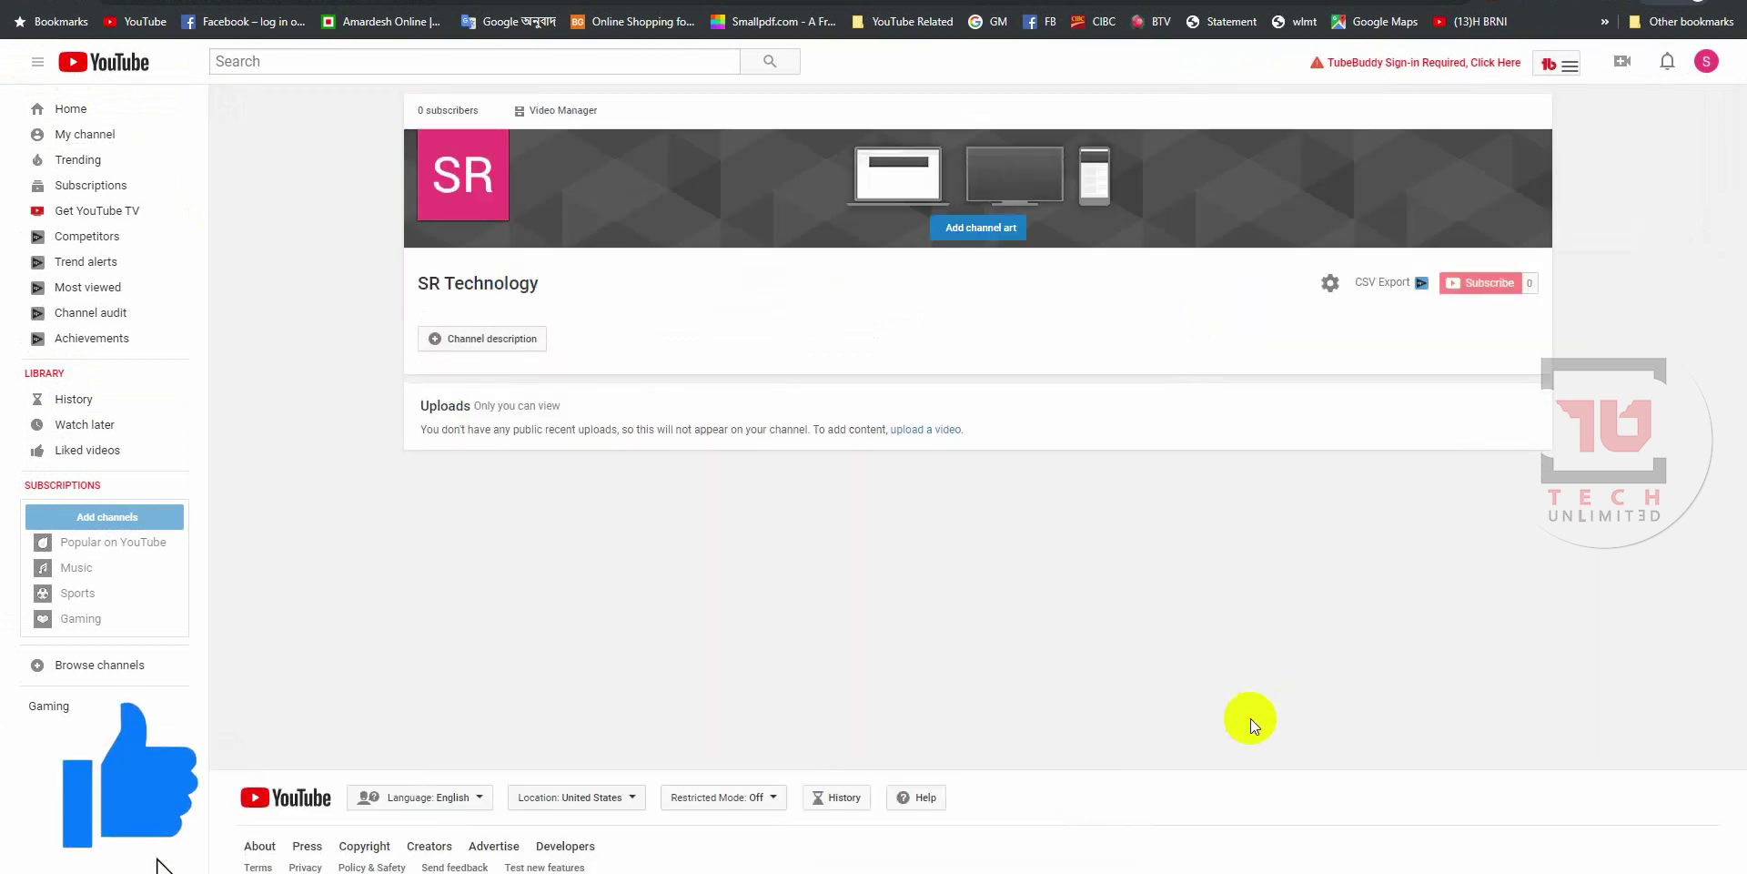
mouse_move(482, 165)
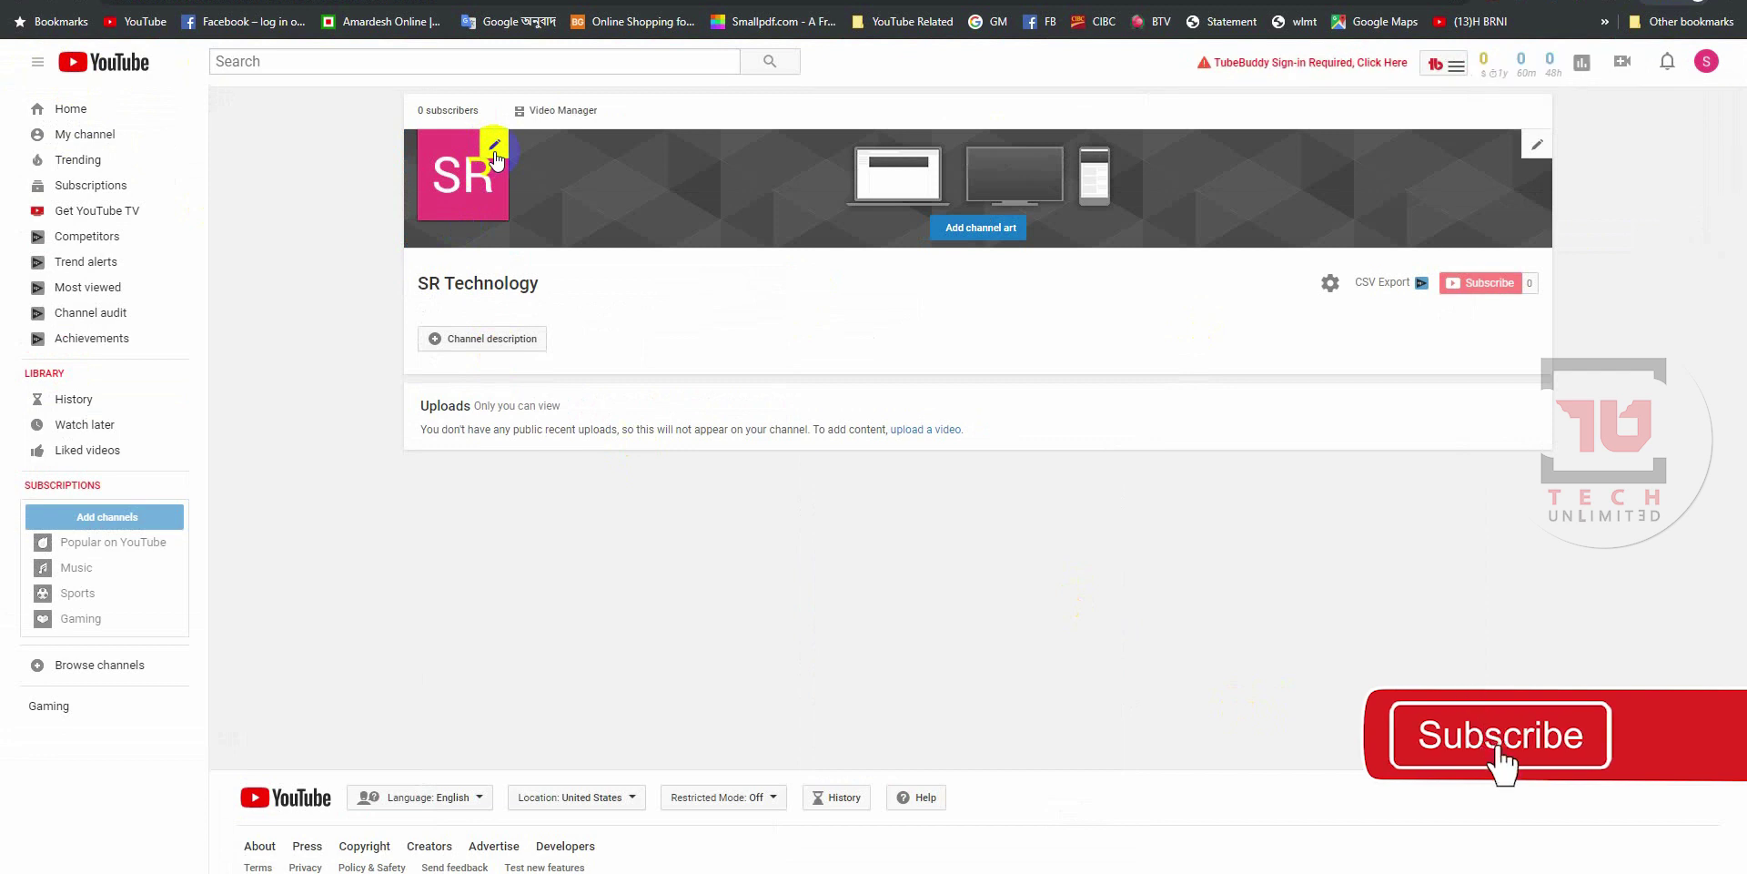
left_click(988, 235)
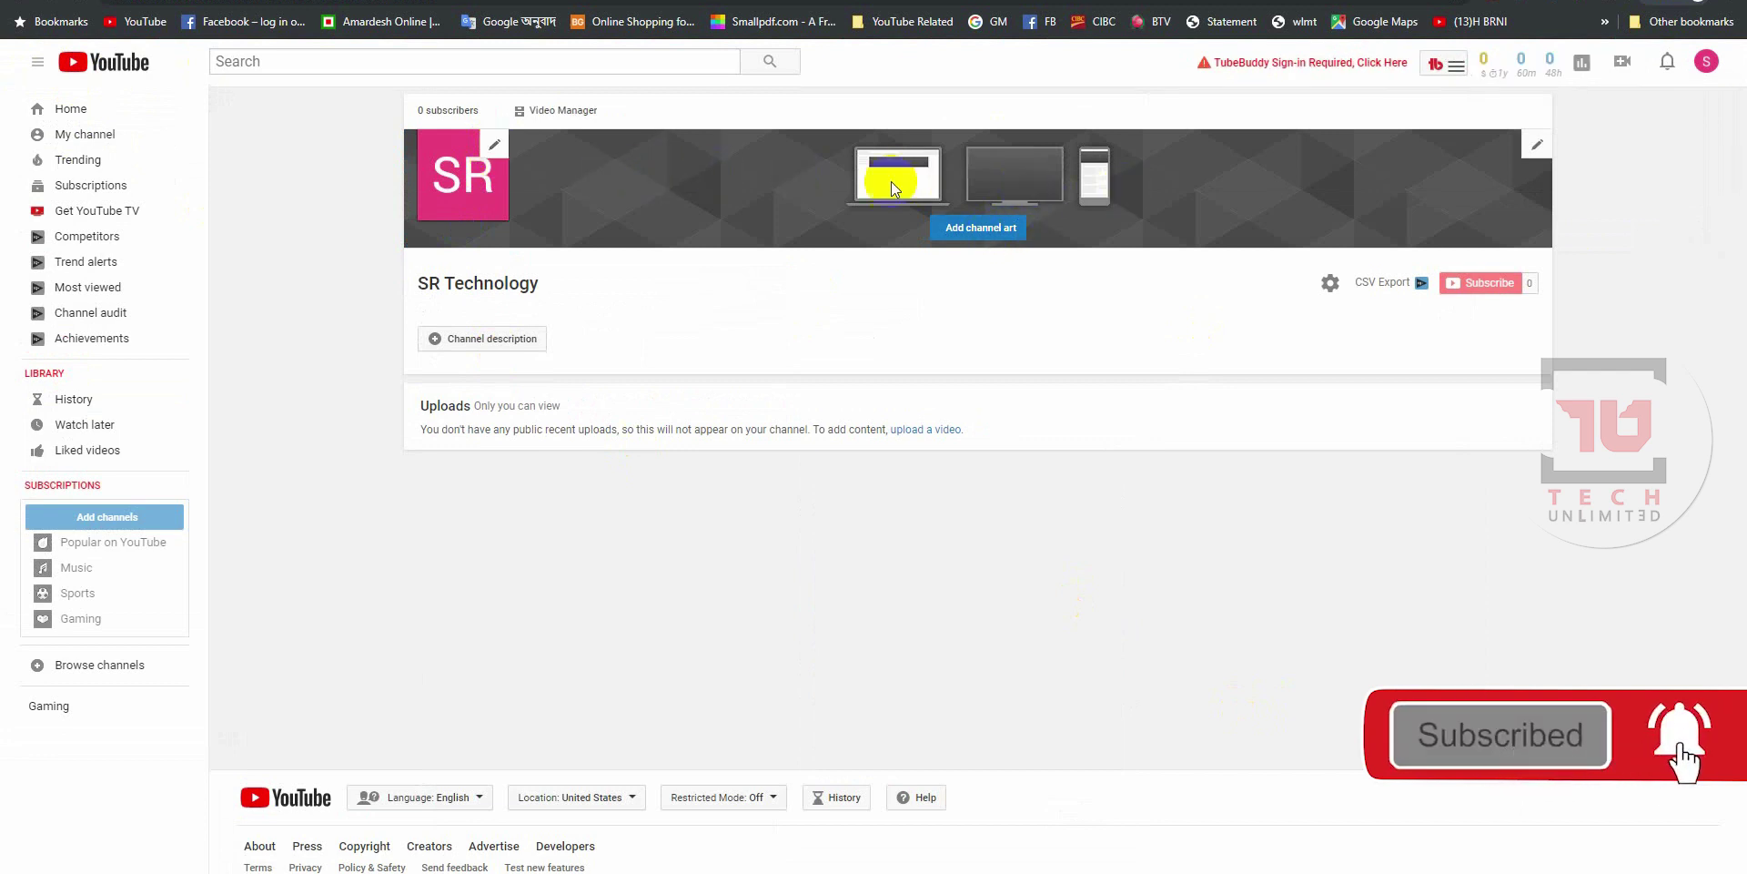
- Edit the channel icon through the Google About me page and start uploading a new profile photo from the computer
left_click(491, 147)
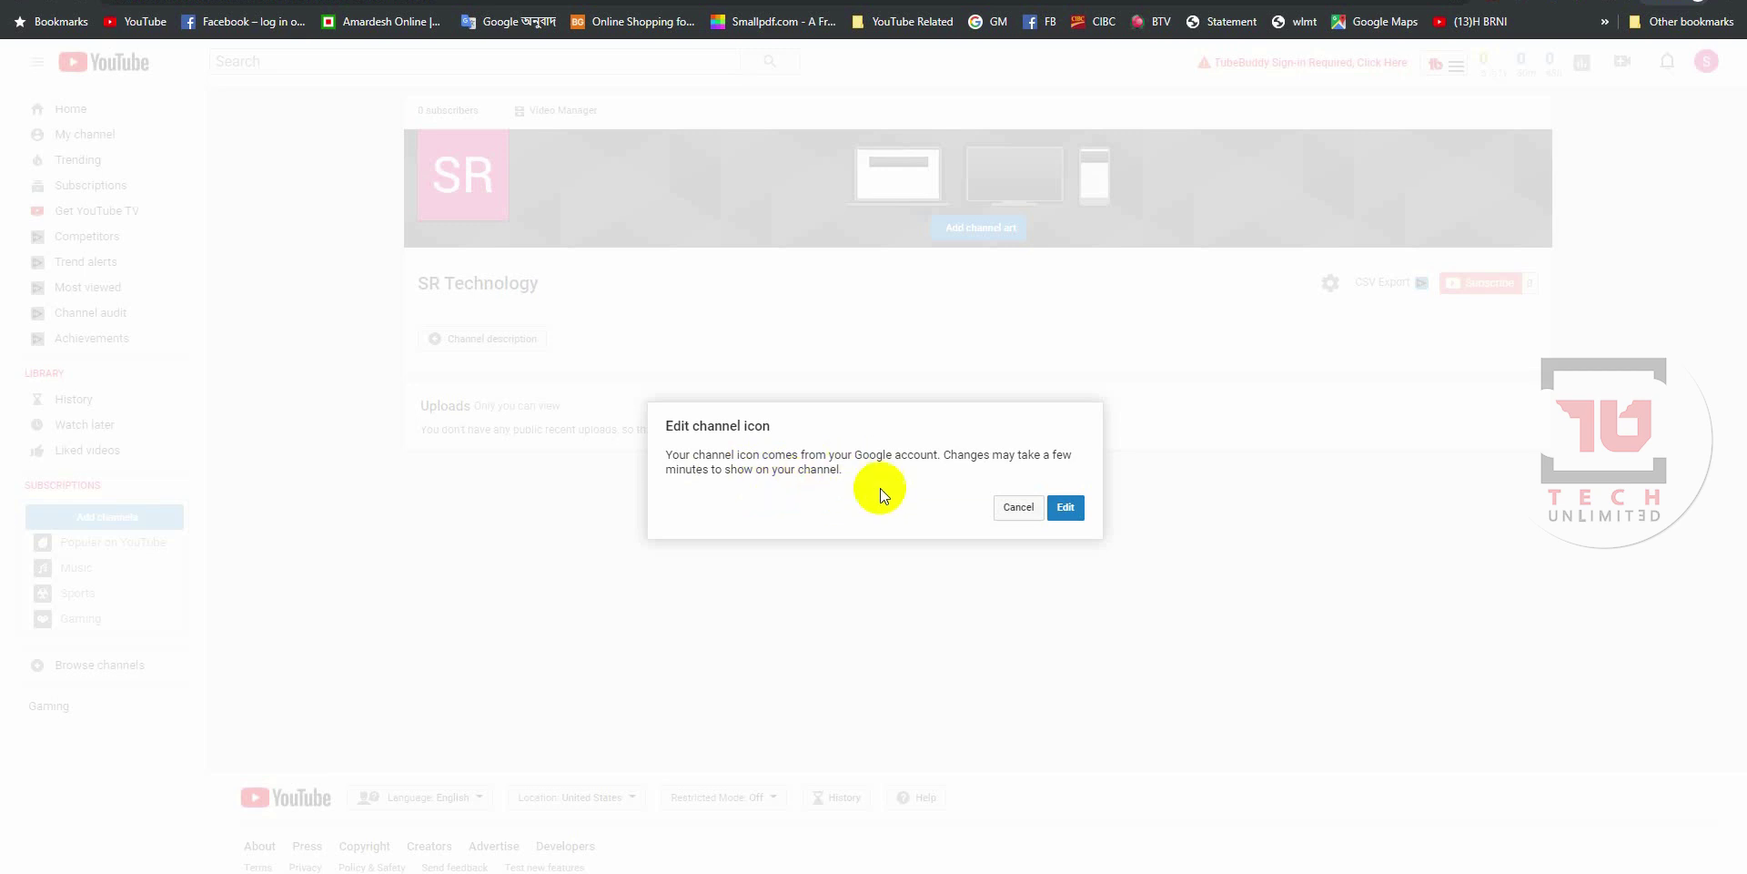
left_click(1081, 515)
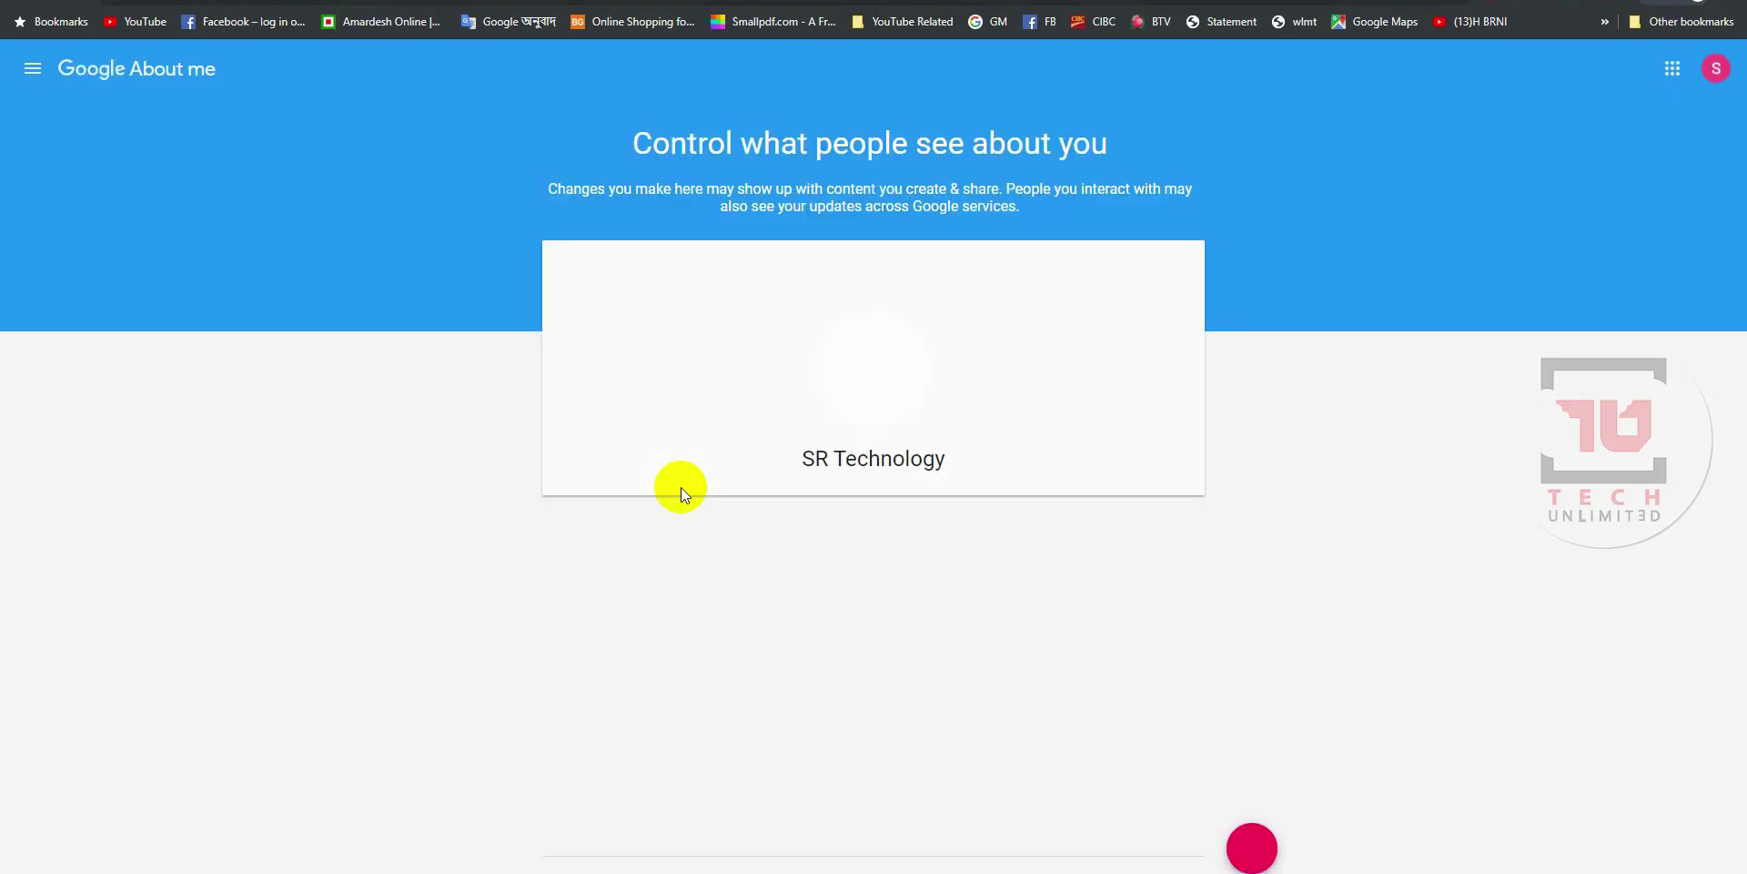
left_click(647, 342)
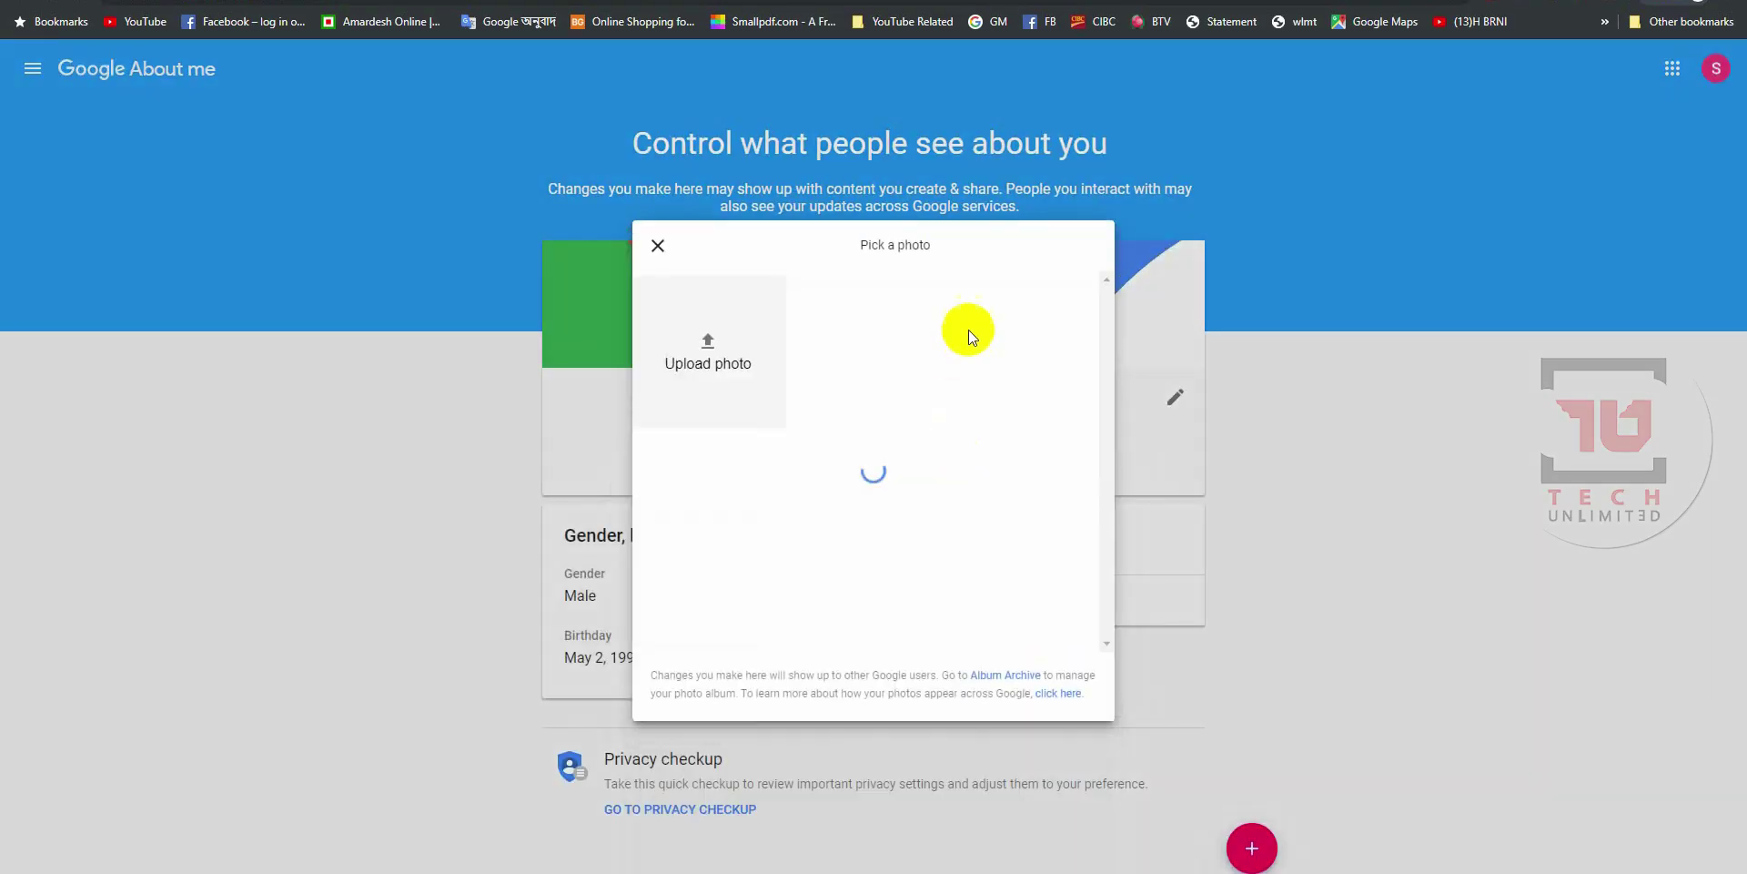
left_click(723, 364)
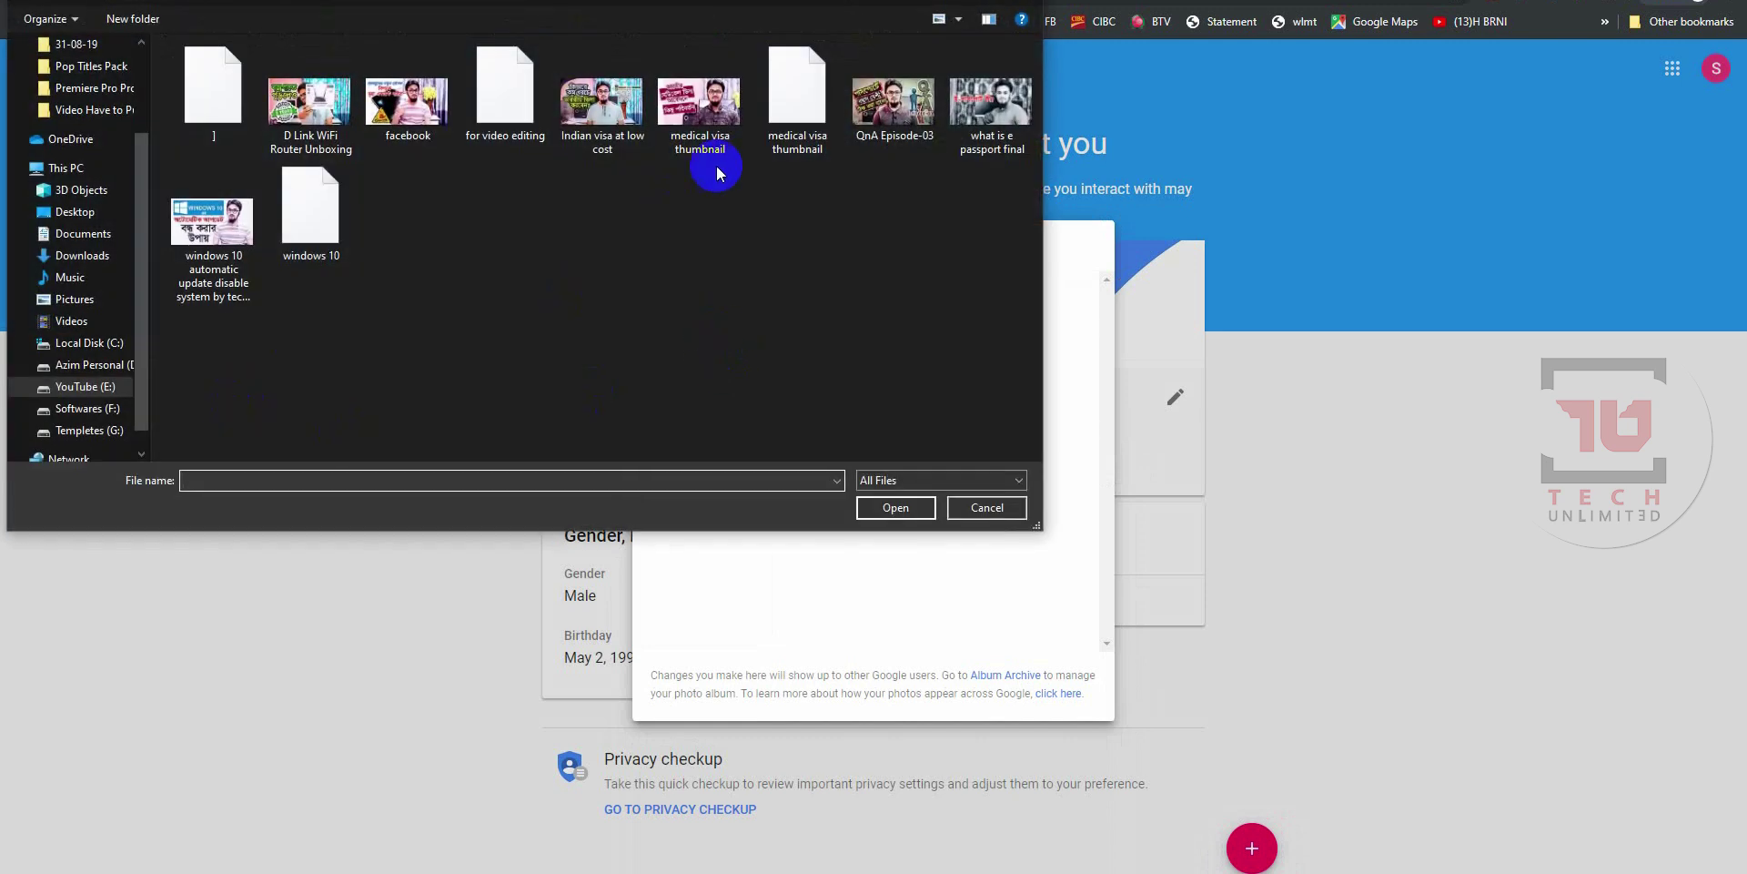
- Try to use the Tech Unlimited Logo image from the Tech Unlimited folder on the YouTube (E:) drive as the profile photo
left_click(91, 366)
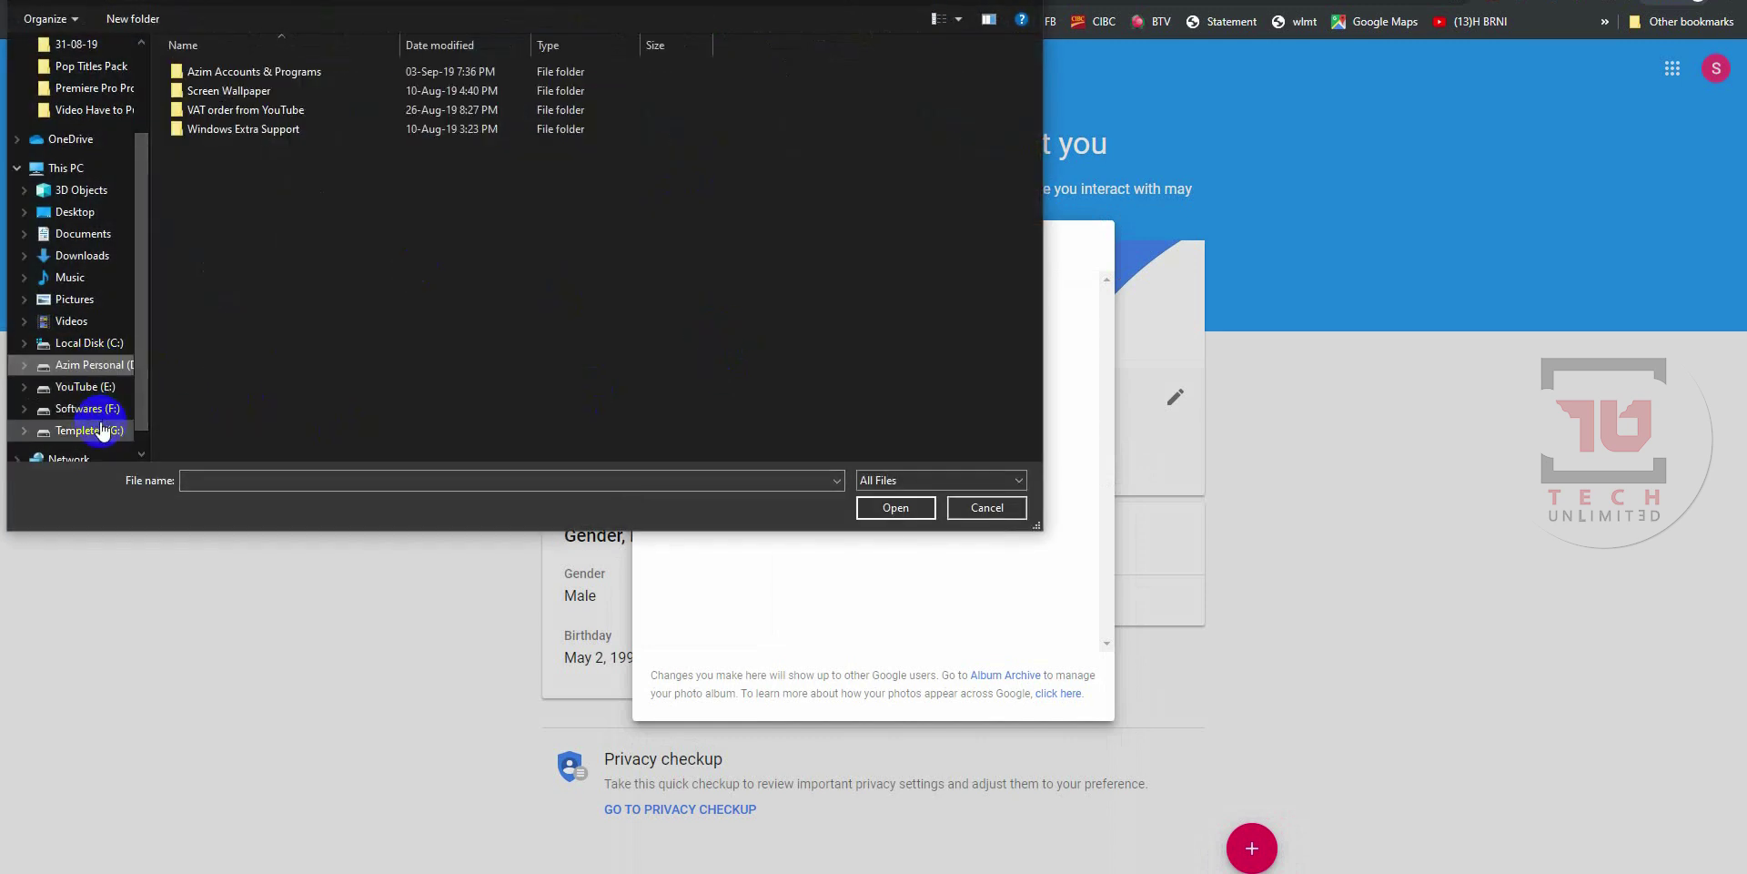
left_click(91, 387)
left_click(90, 433)
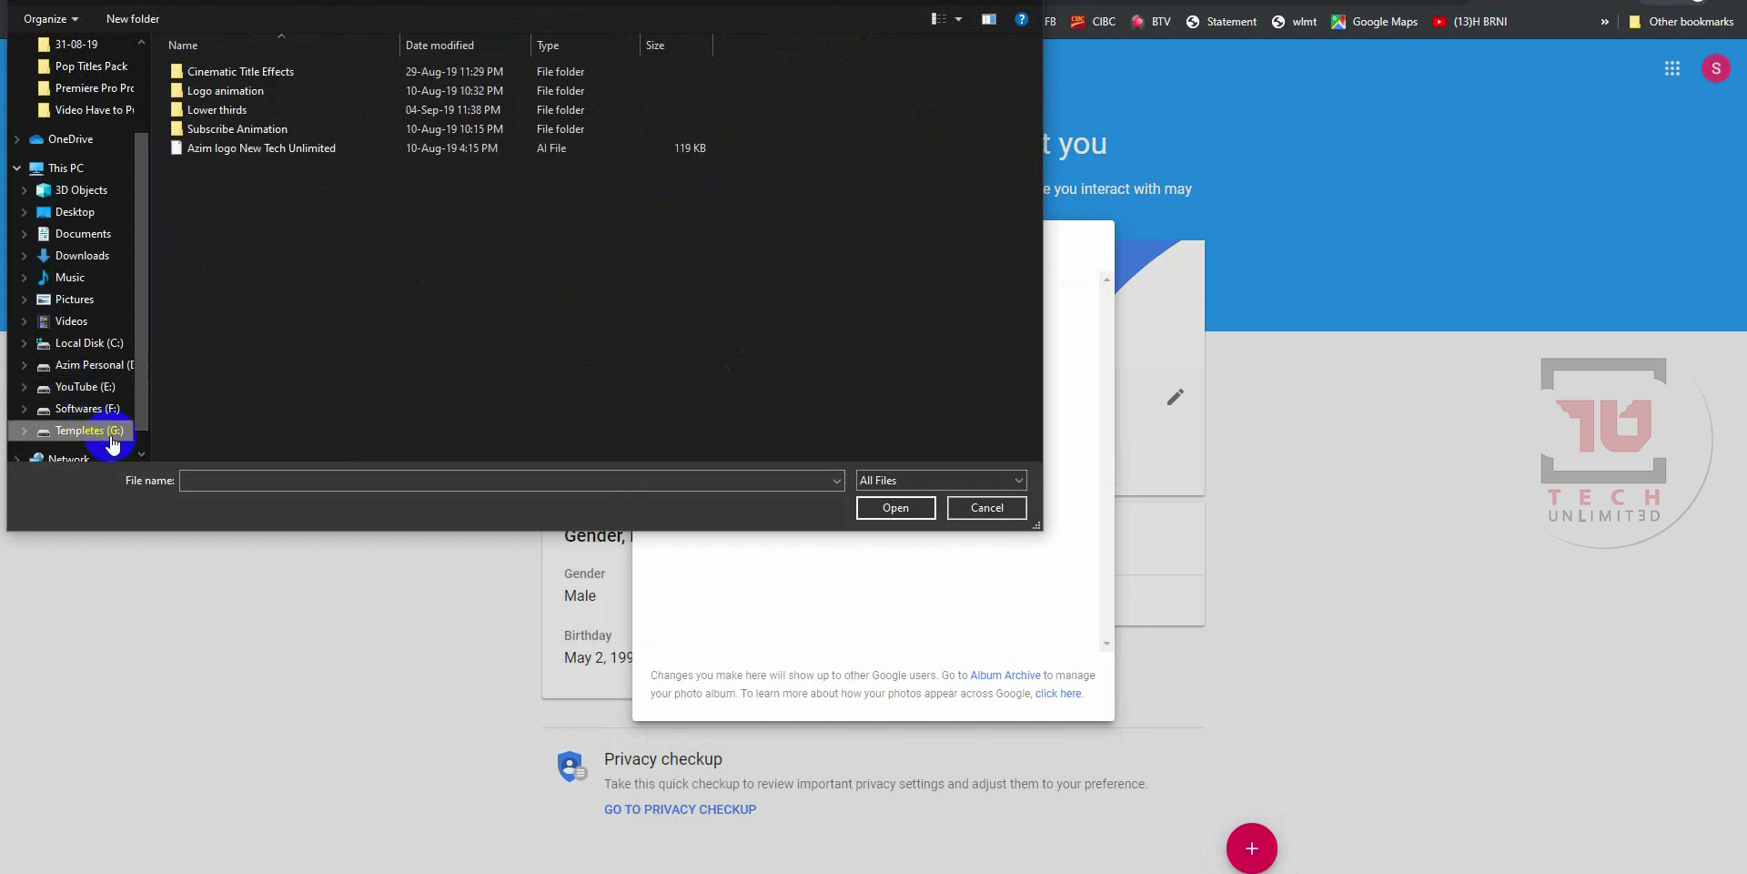
double_click(239, 111)
left_click(86, 386)
left_click(259, 111)
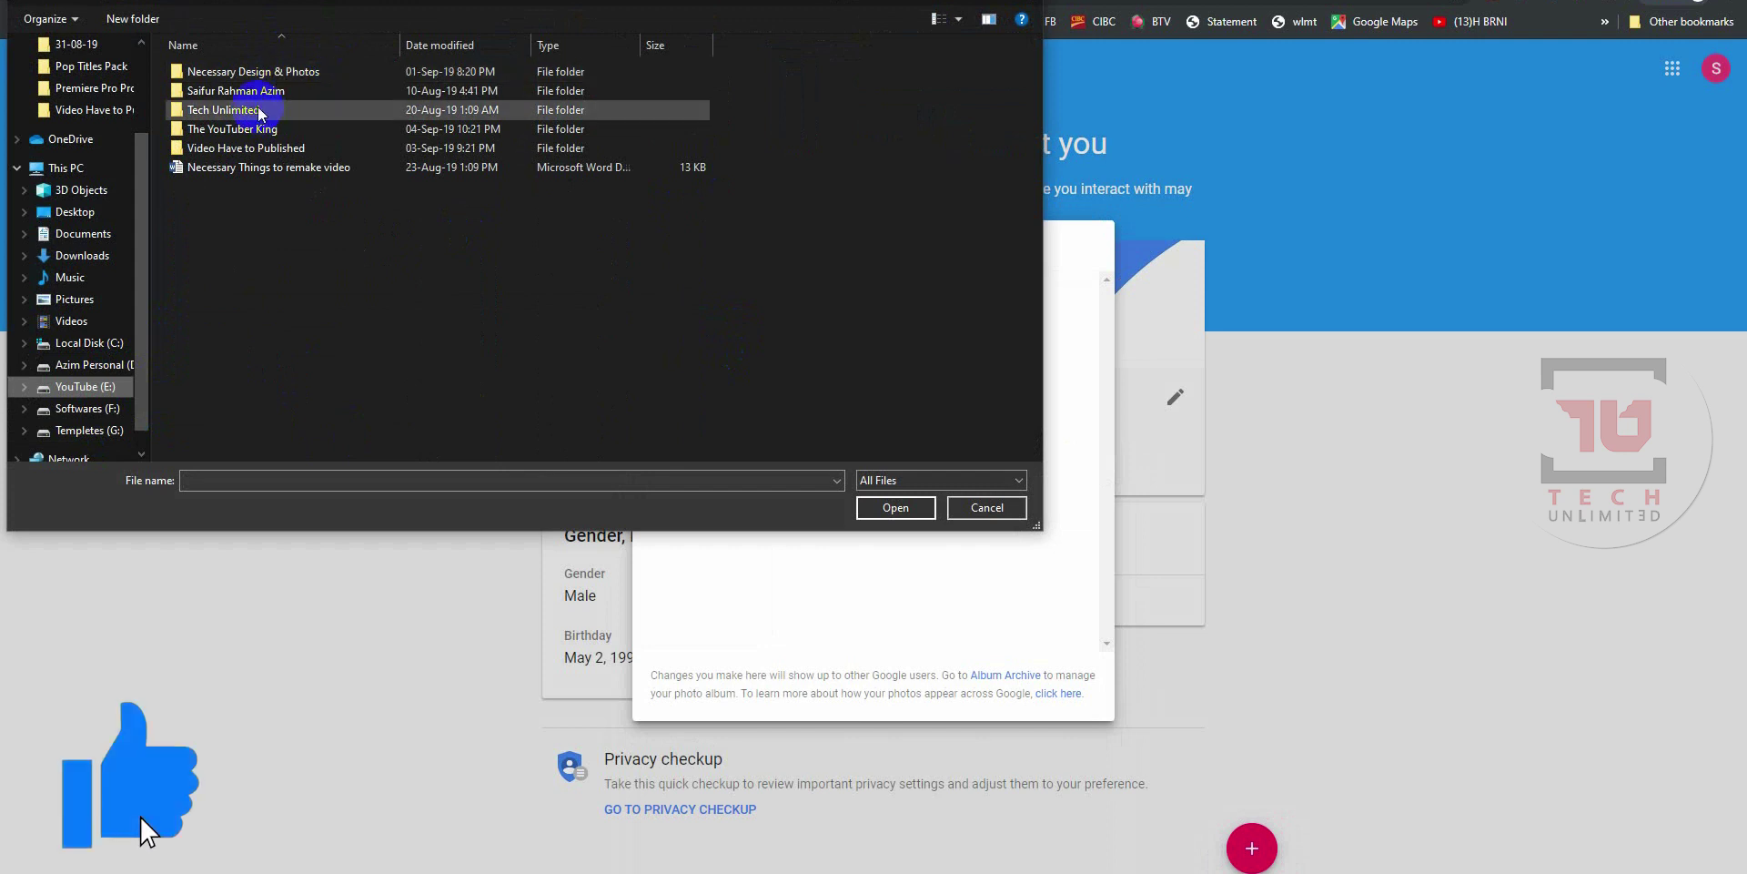
double_click(259, 111)
double_click(232, 91)
left_click(309, 104)
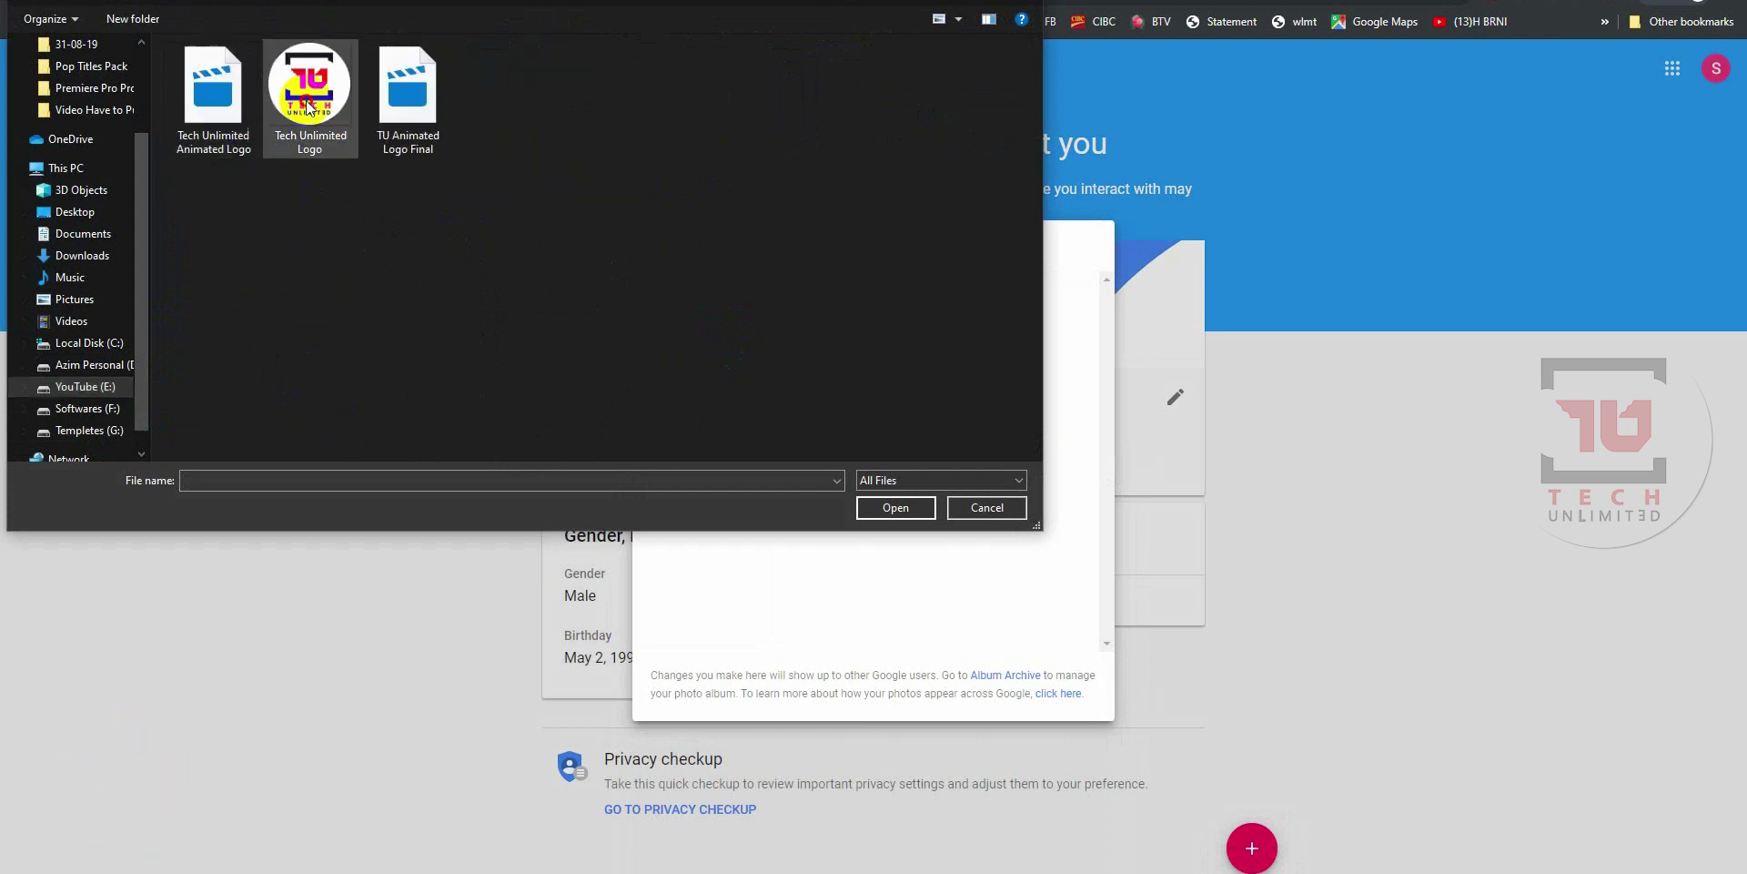
double_click(310, 105)
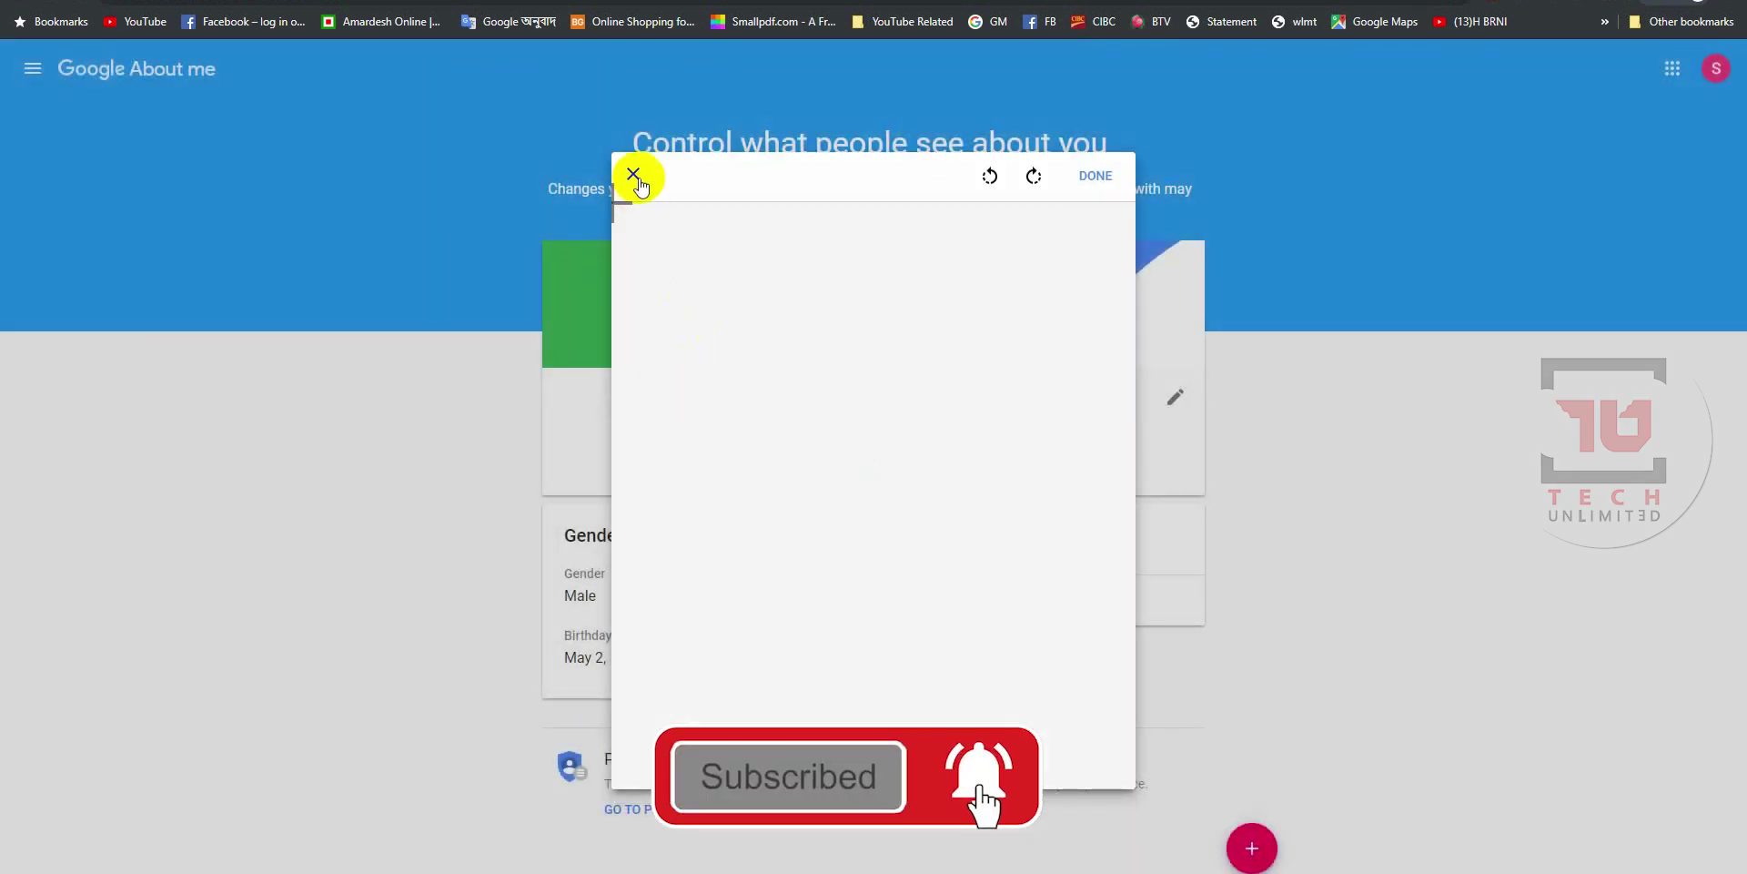
left_click(636, 172)
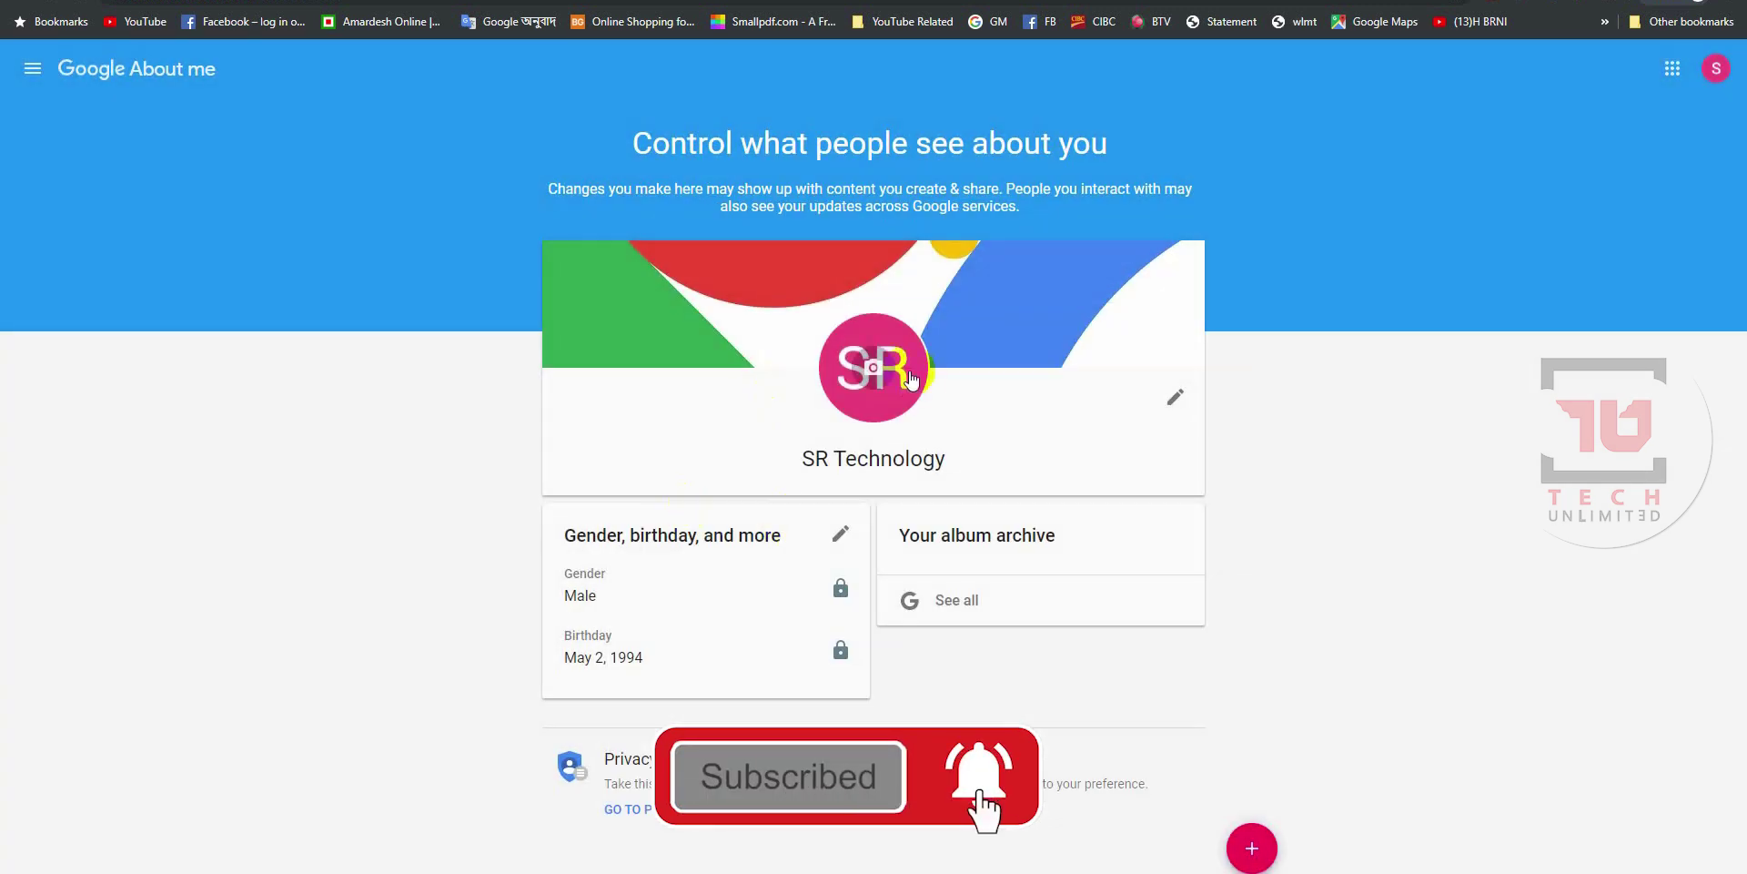
- Try to use LOGO PNJ from The YouTuber King's Logos folder as the profile photo and adjust its crop
left_click(910, 377)
left_click(684, 323)
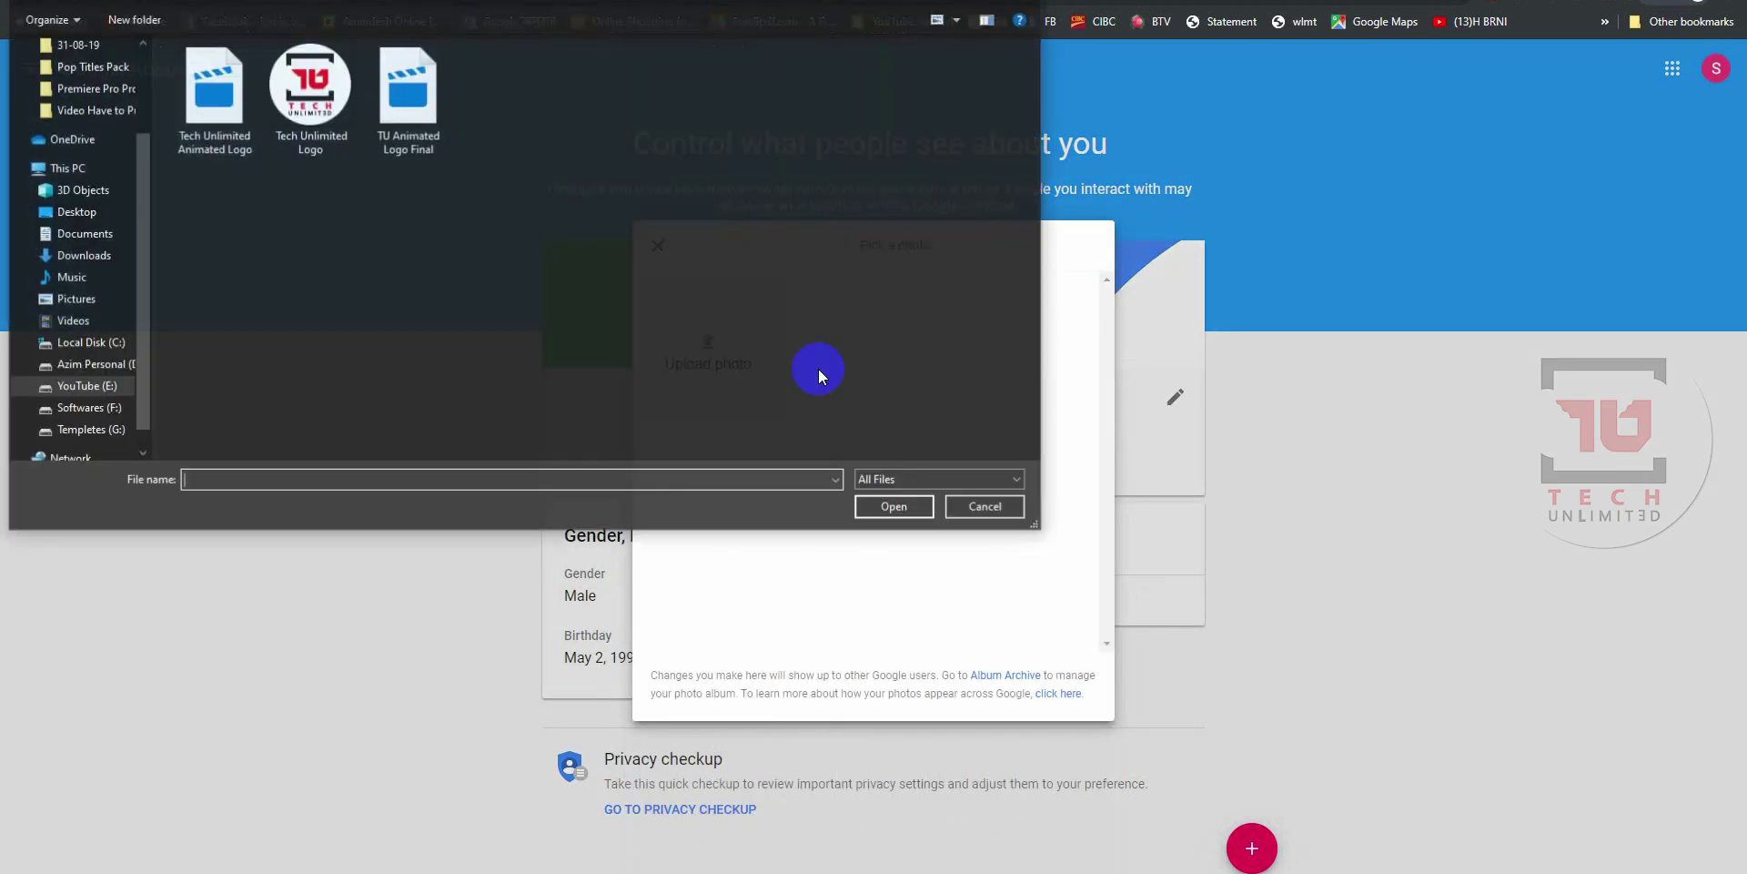
left_click(244, 1)
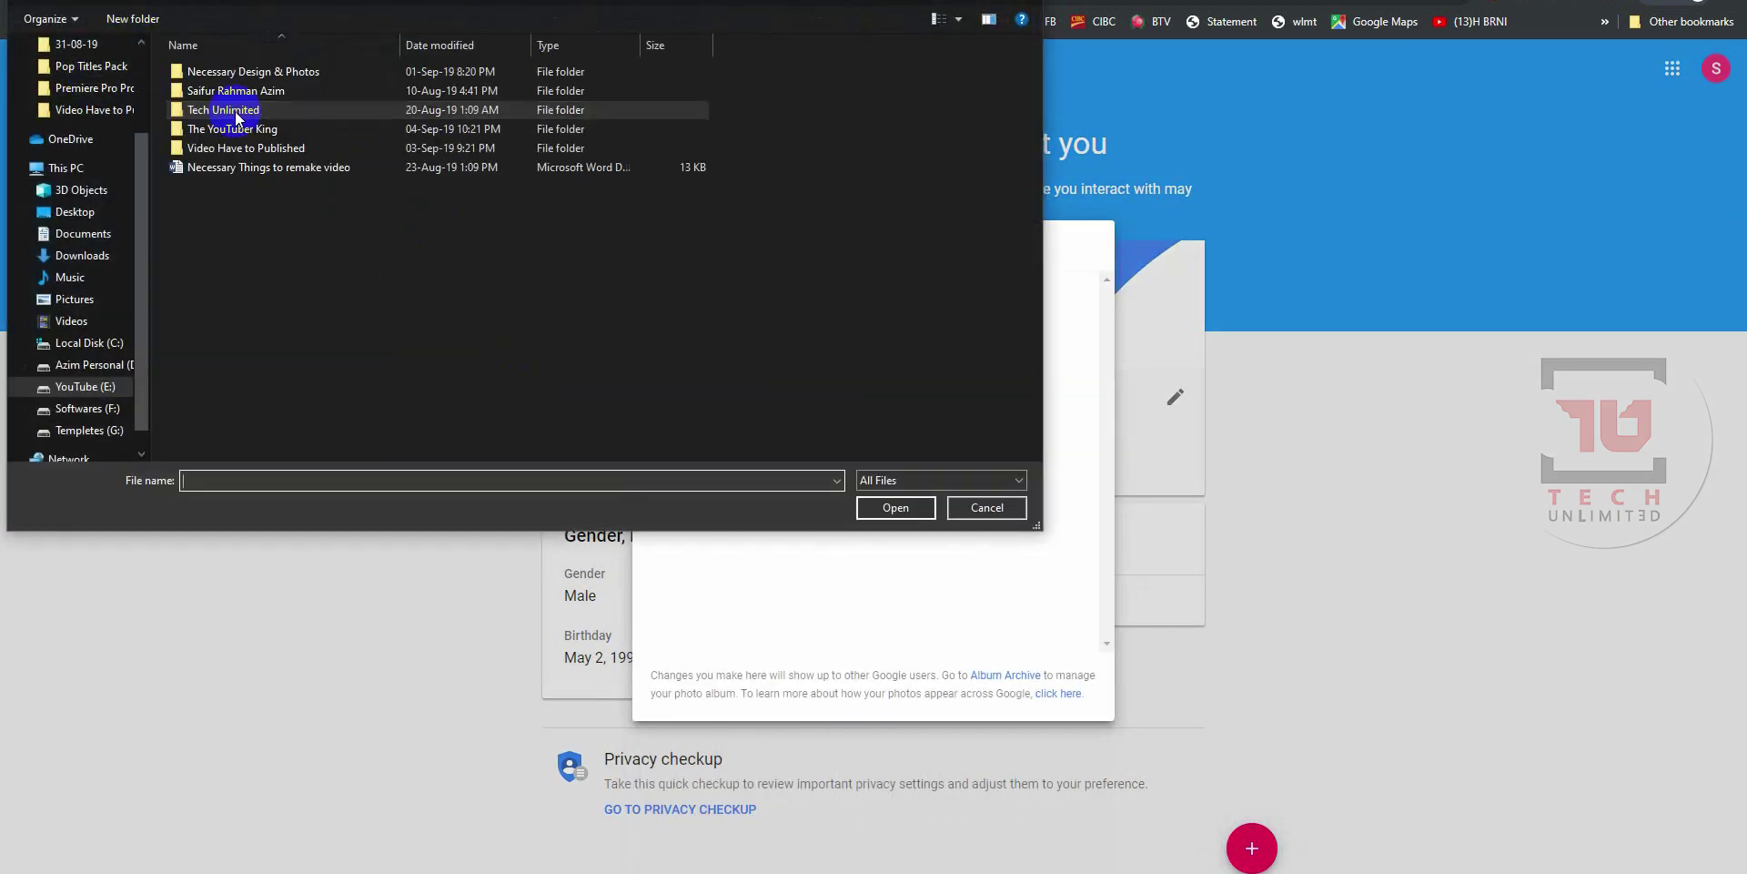
double_click(250, 134)
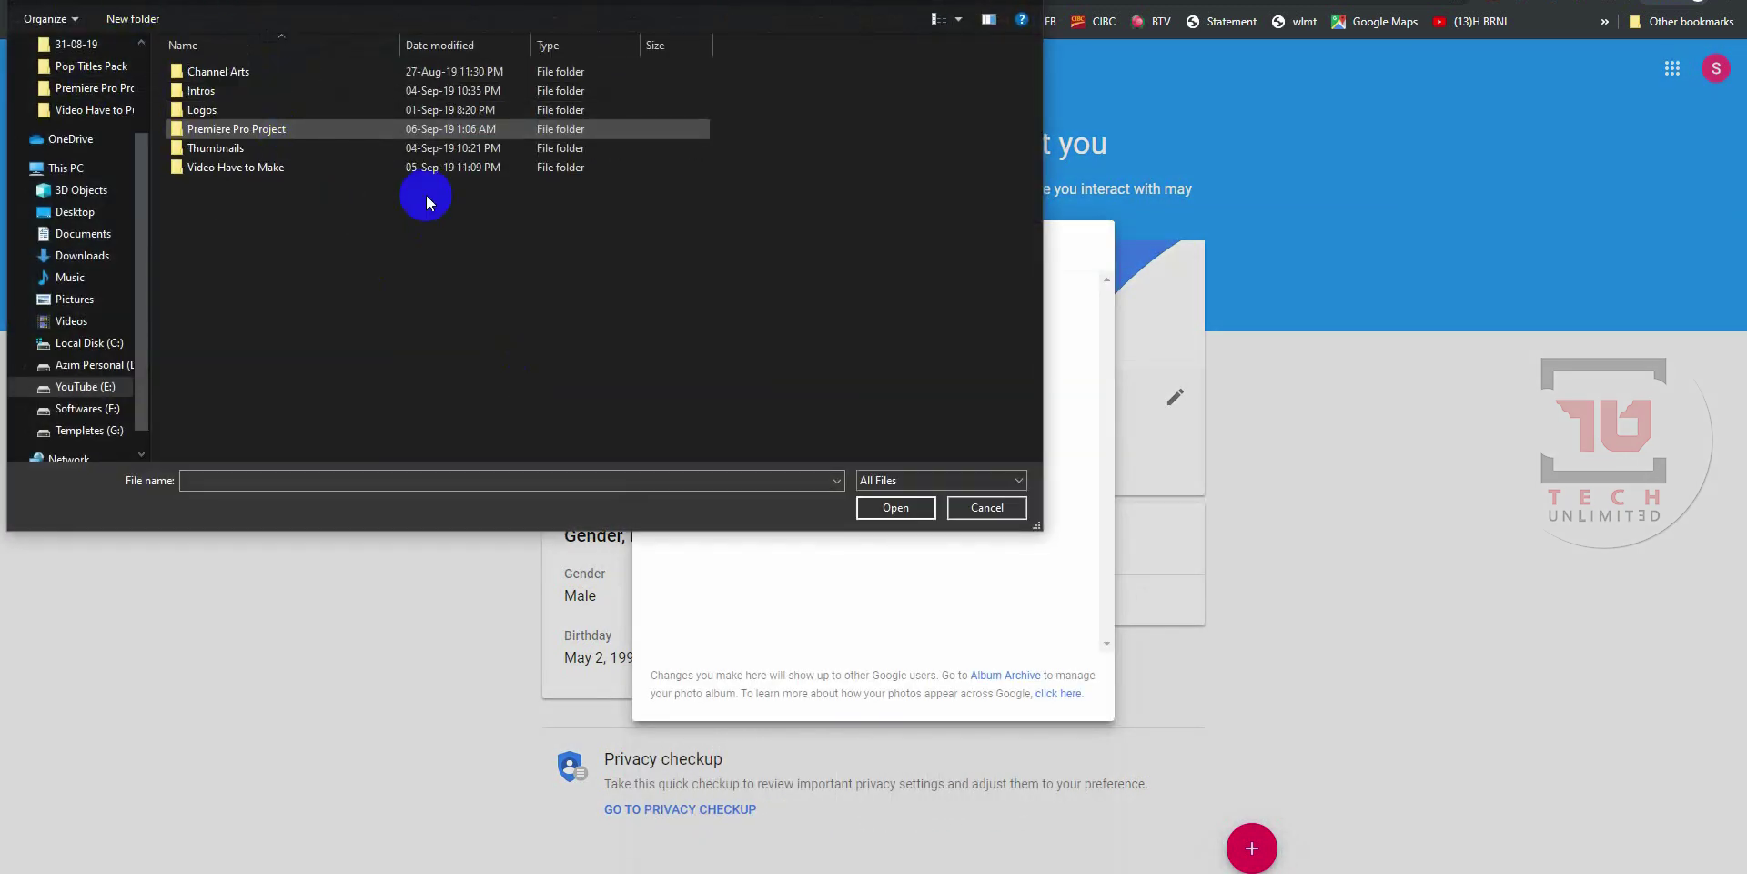
double_click(222, 109)
left_click(515, 89)
left_click(889, 506)
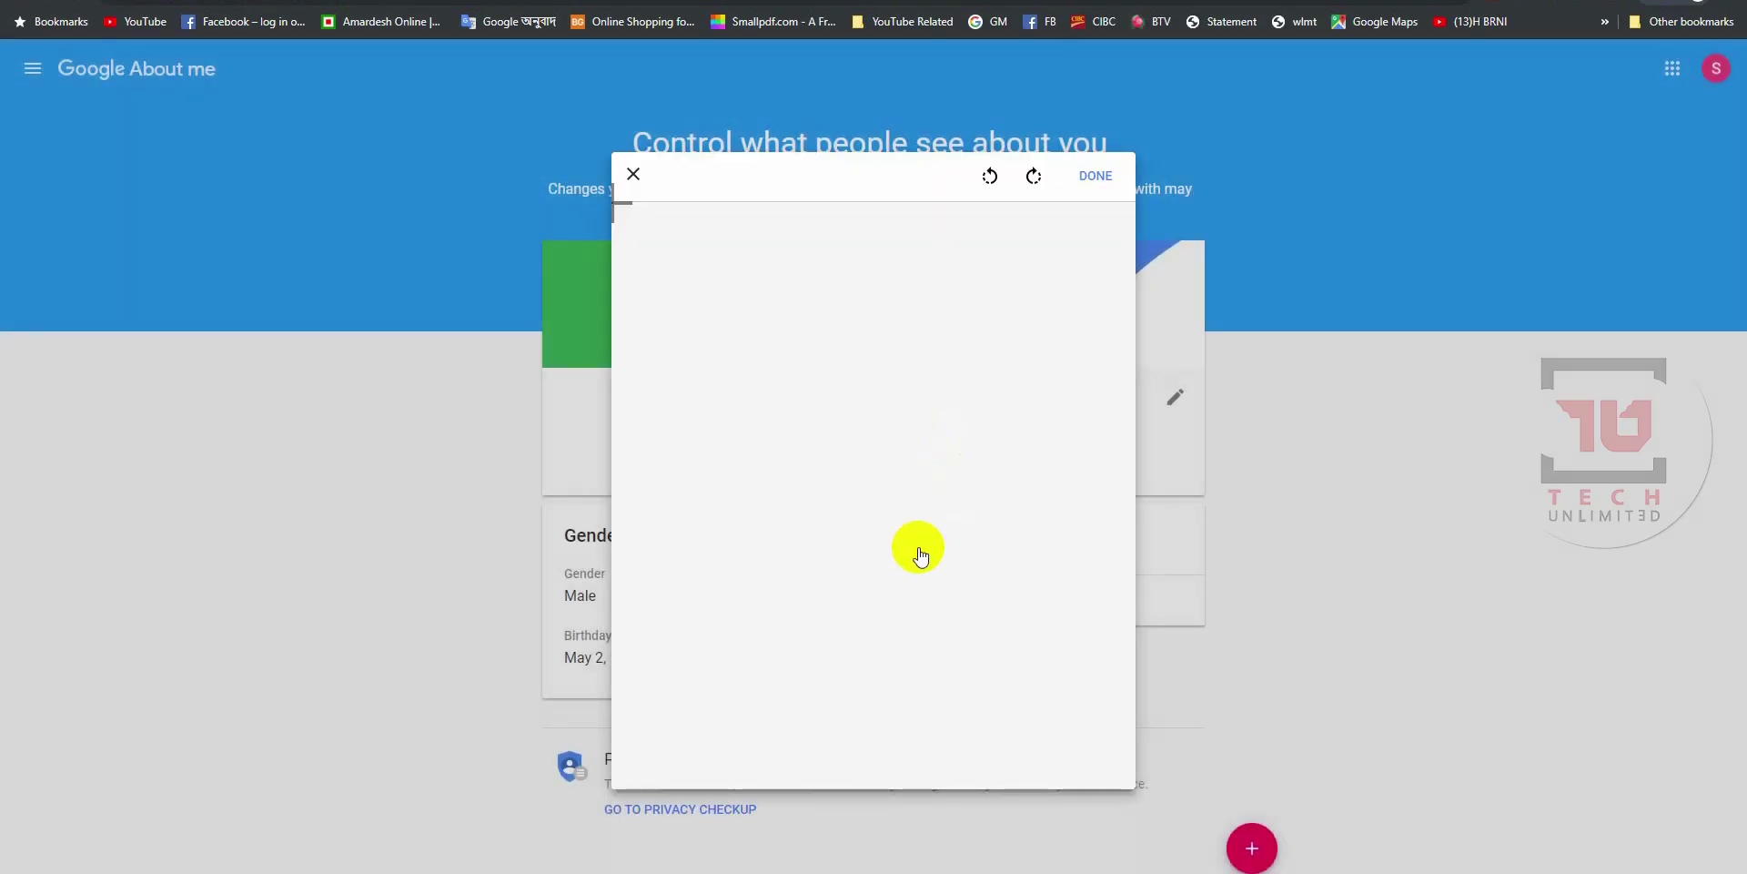
left_click_drag(1058, 689, 1015, 637)
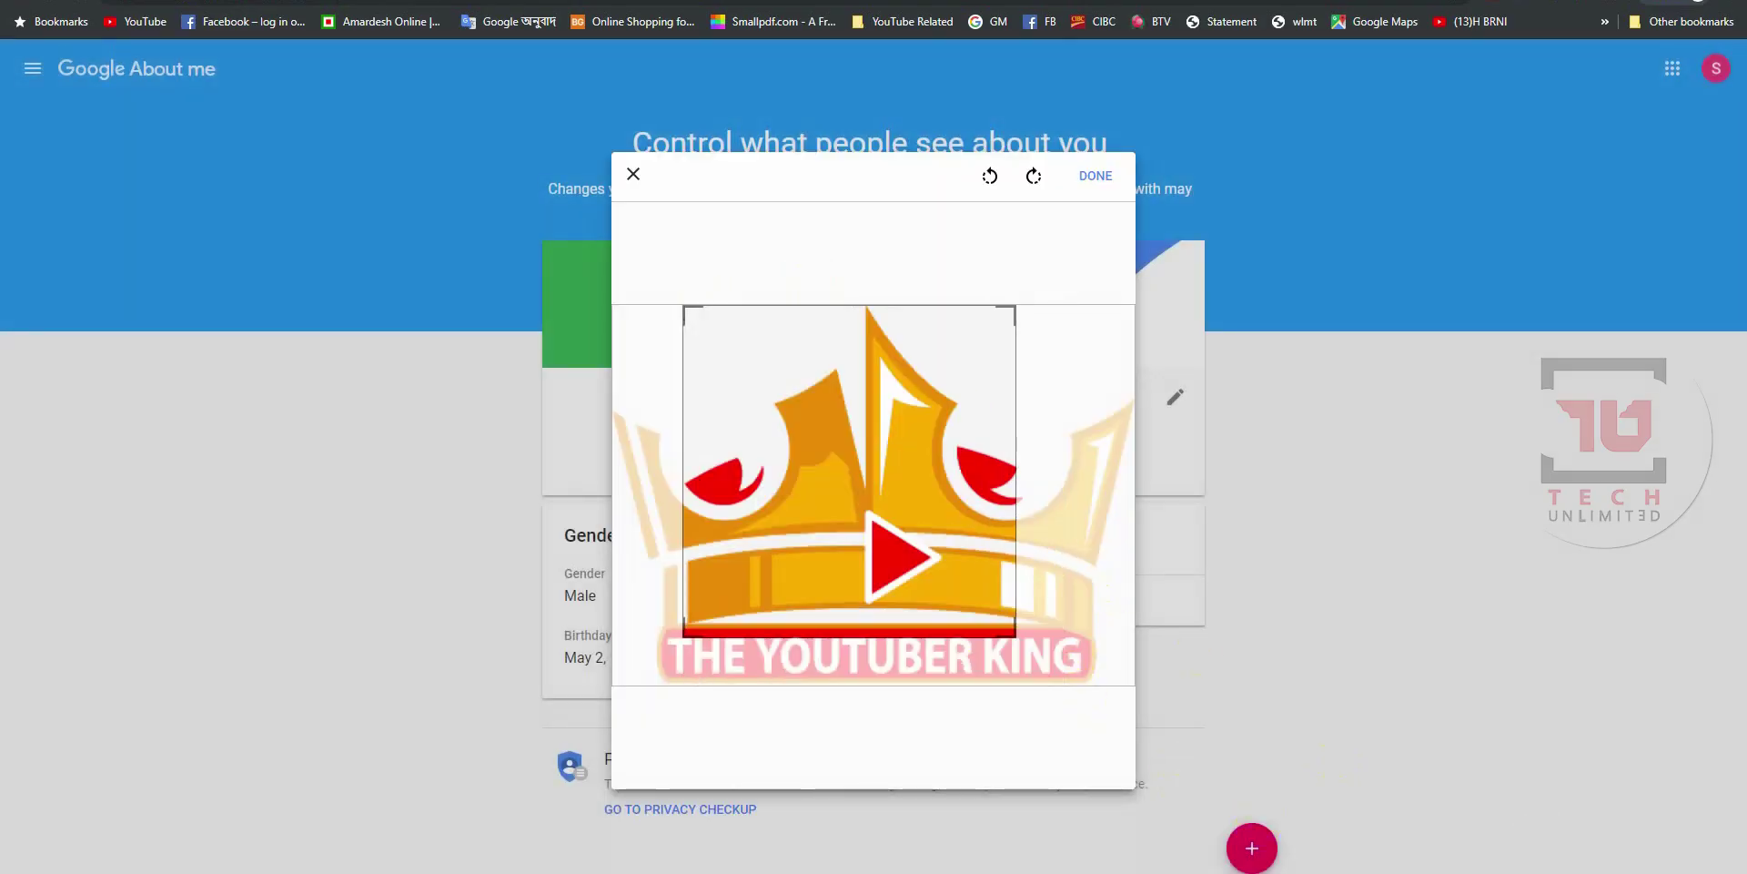
left_click_drag(1149, 708, 1111, 722)
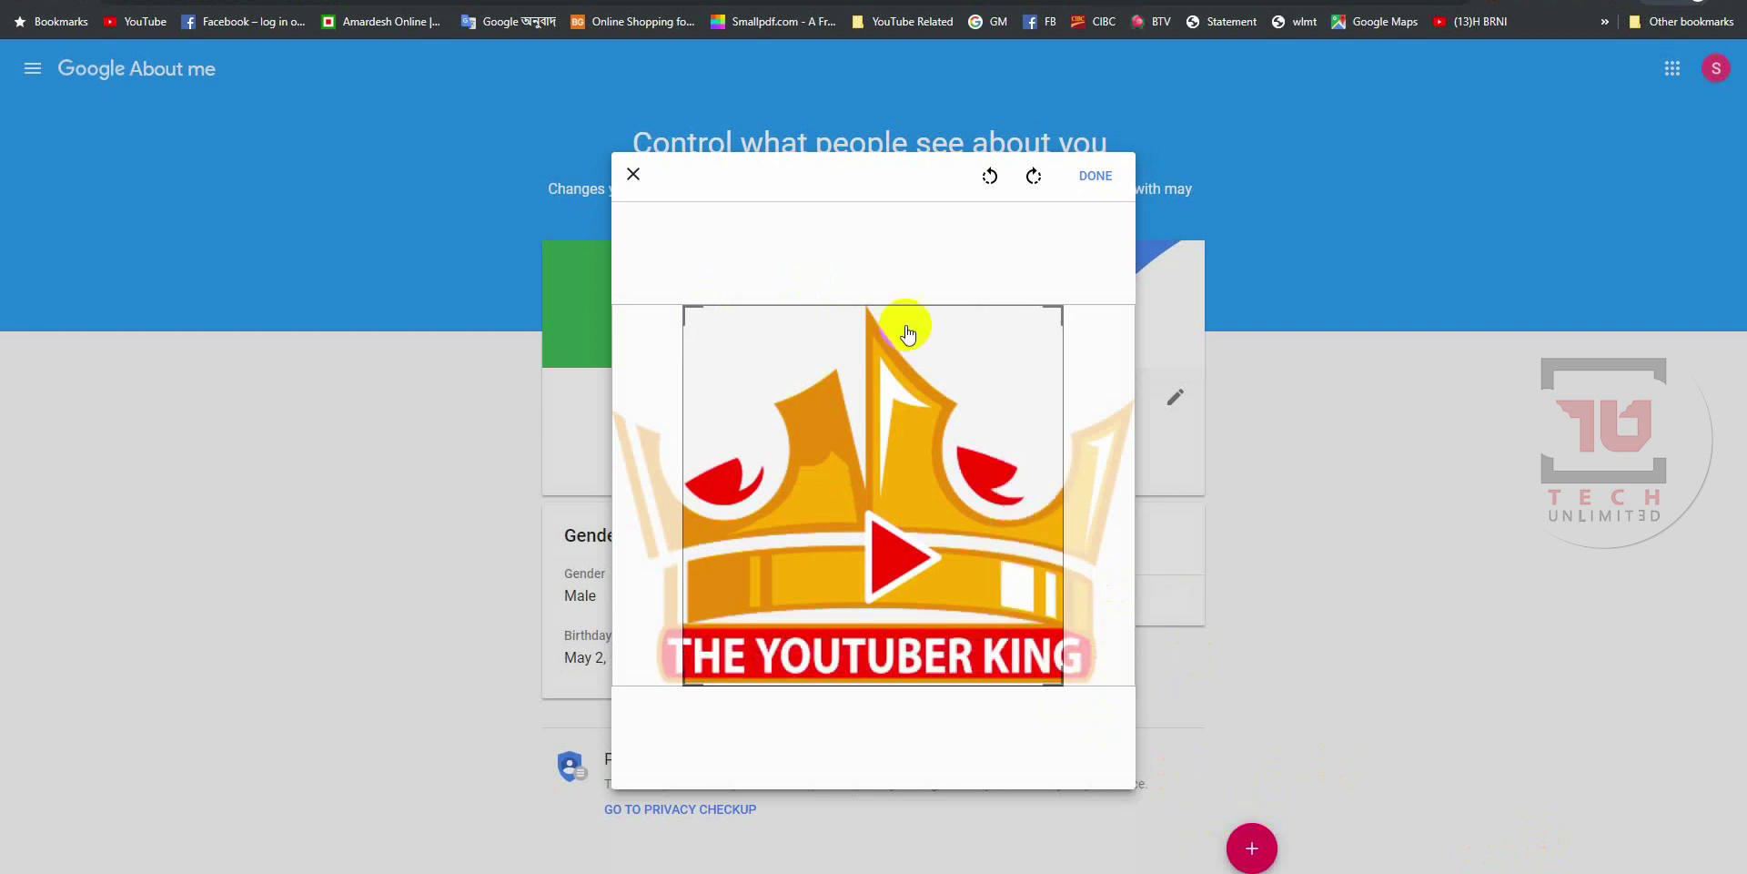
left_click(631, 176)
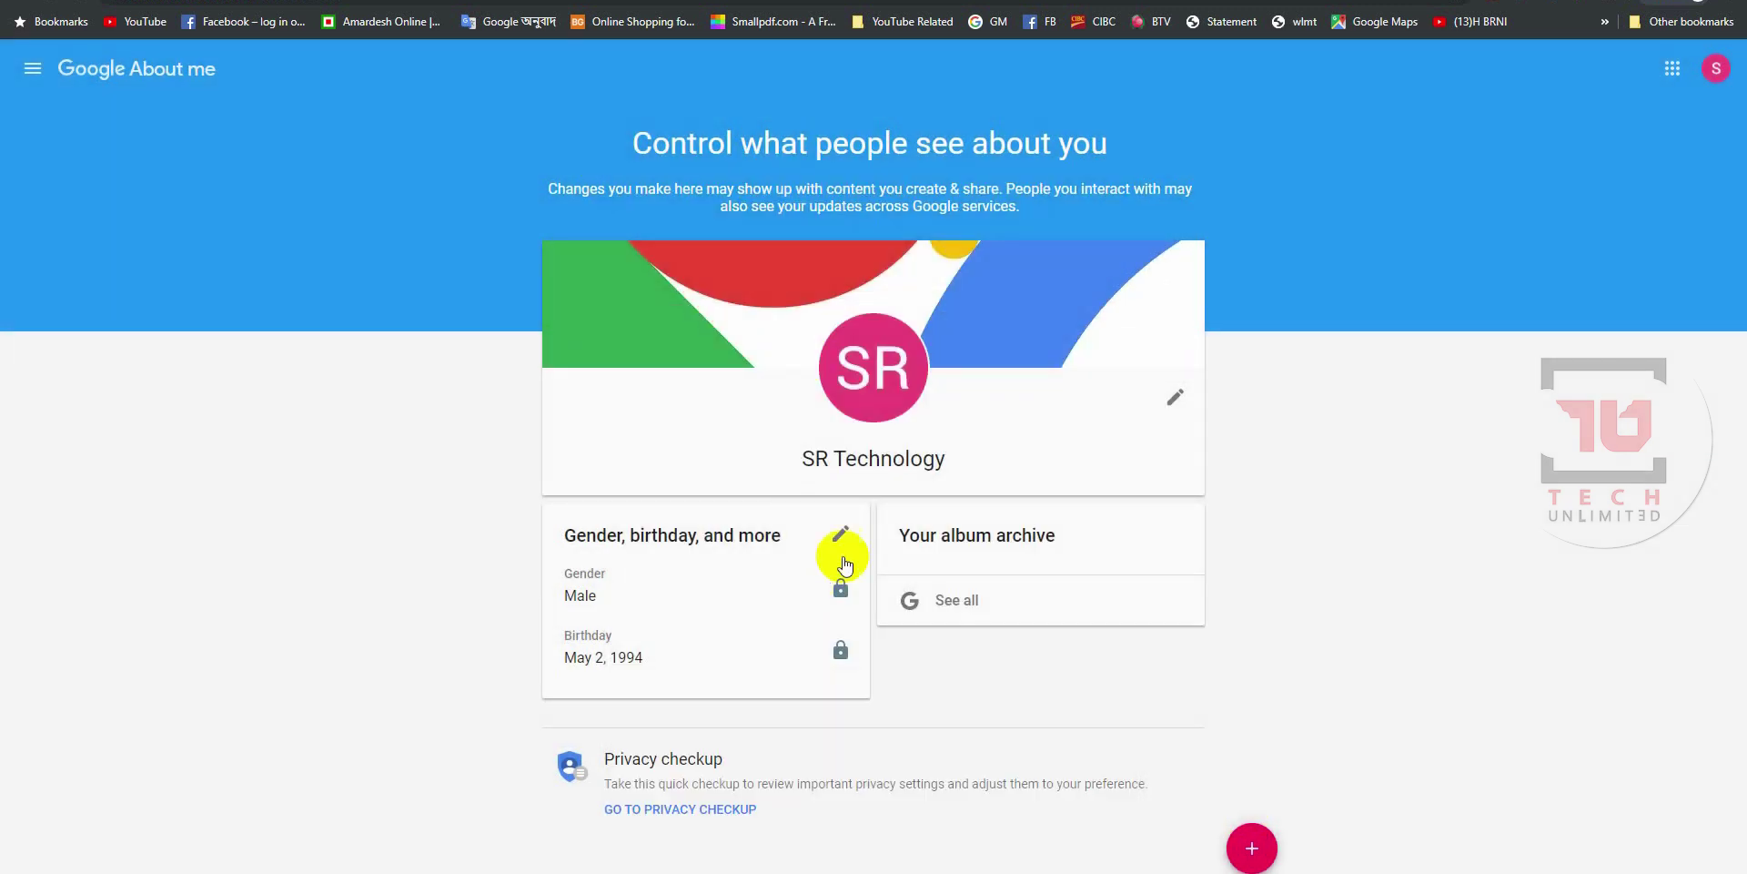
- Set the profile photo to the "new logo" image from the Desktop's Miscellaneous folder, using the full image as the crop
left_click(876, 387)
left_click(715, 353)
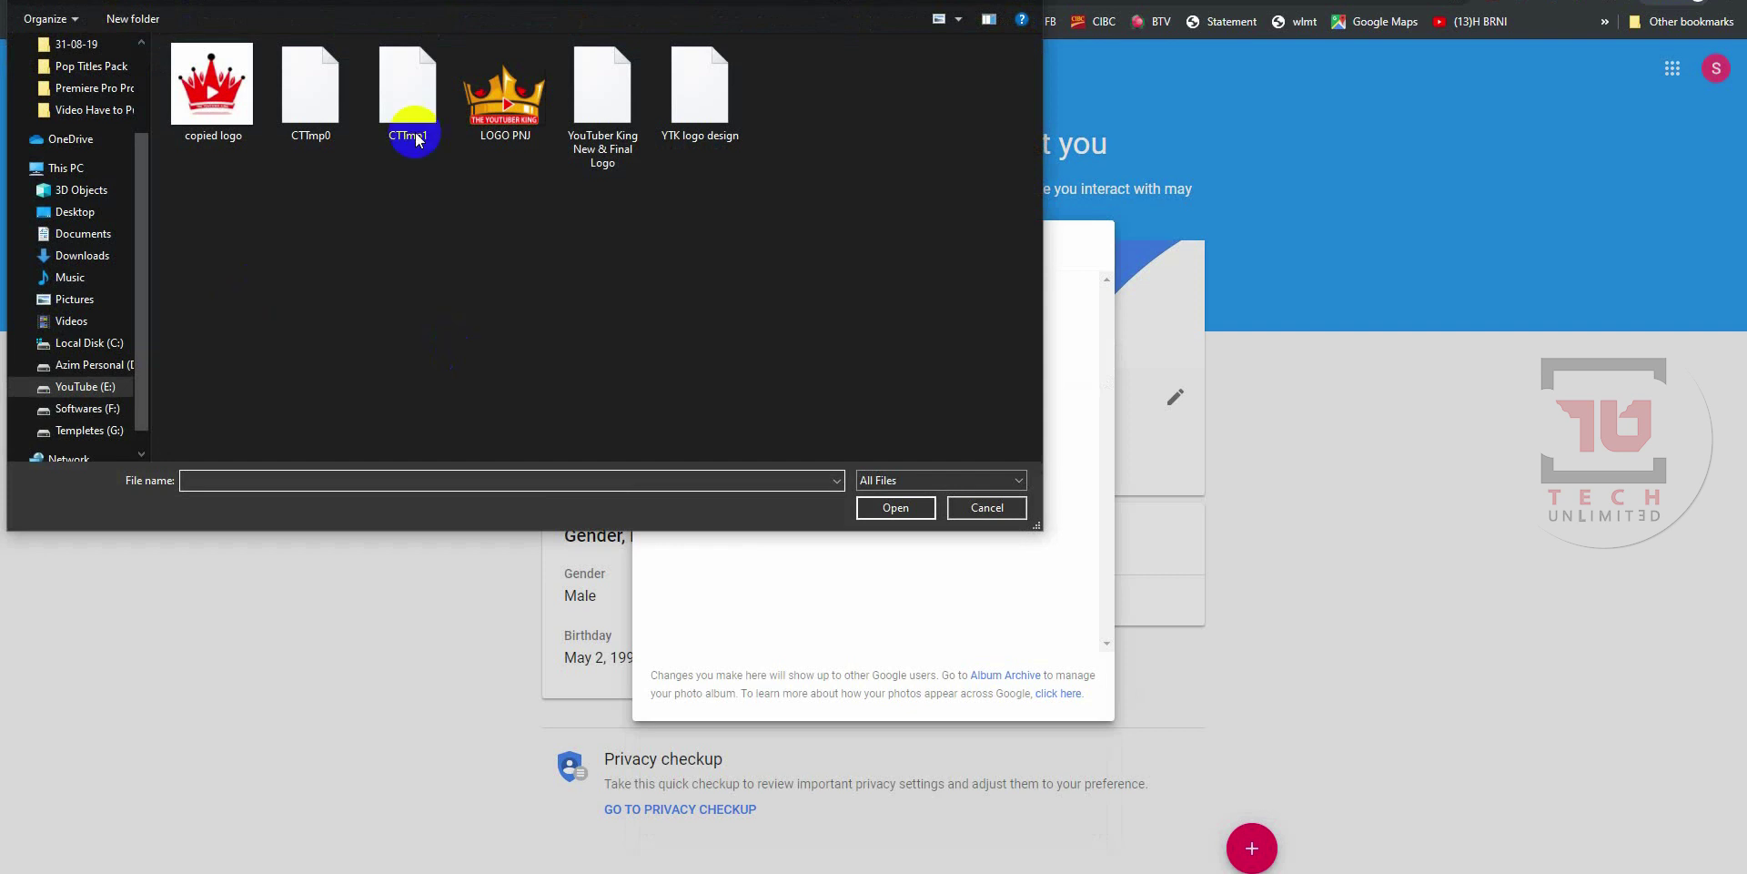
left_click(73, 211)
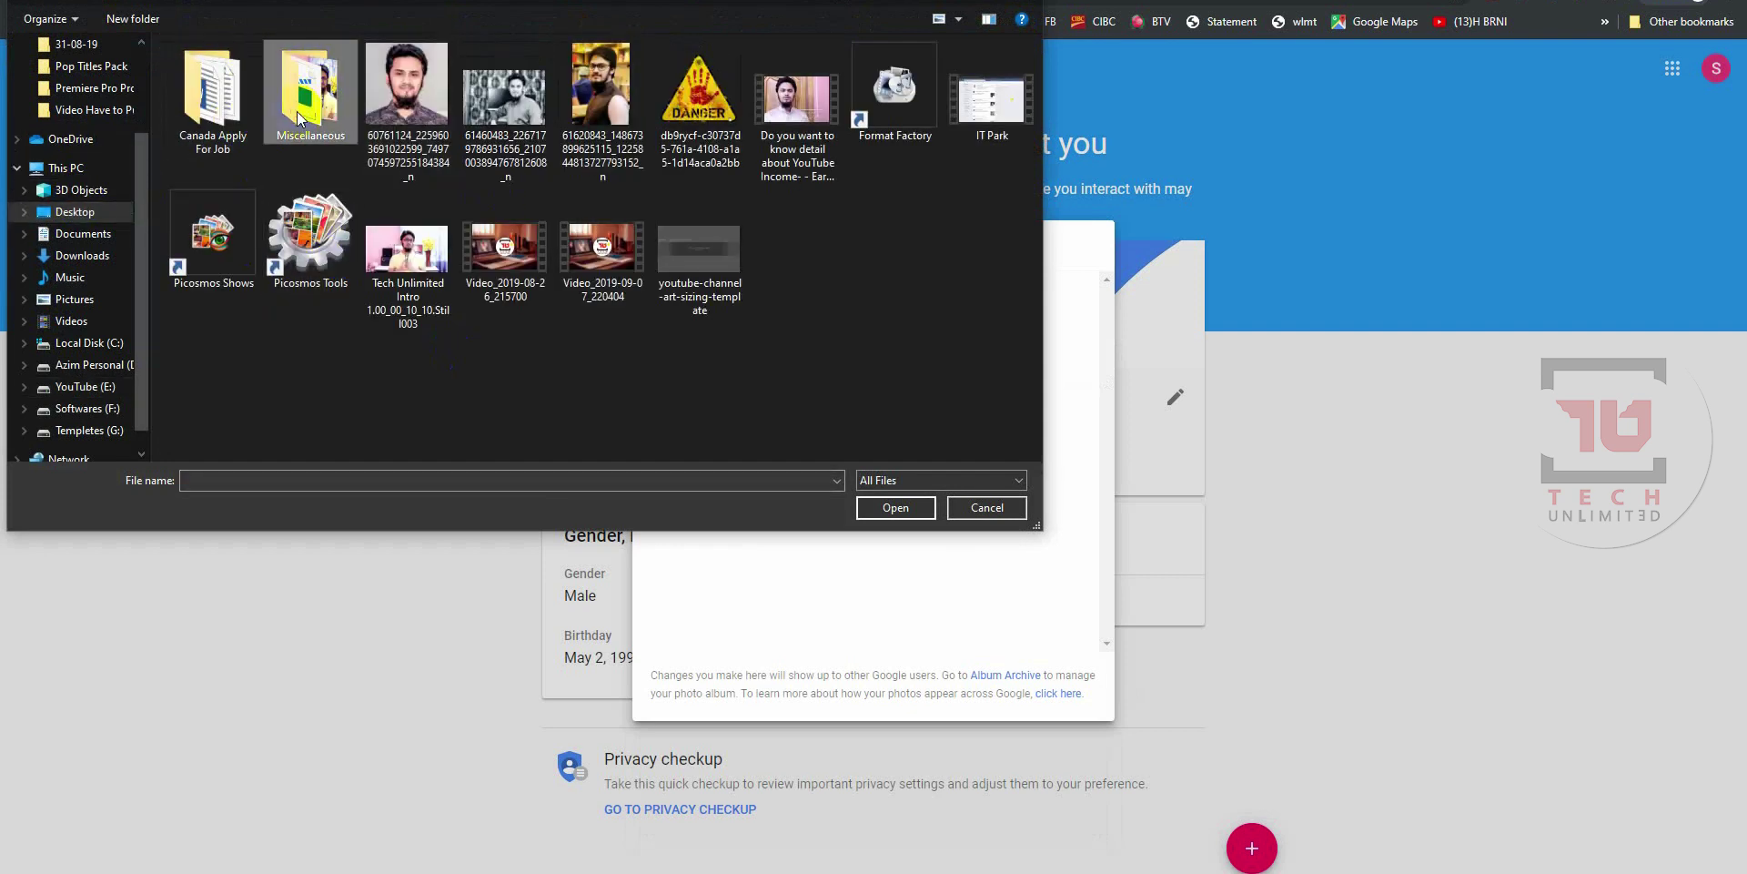
double_click(309, 87)
double_click(626, 232)
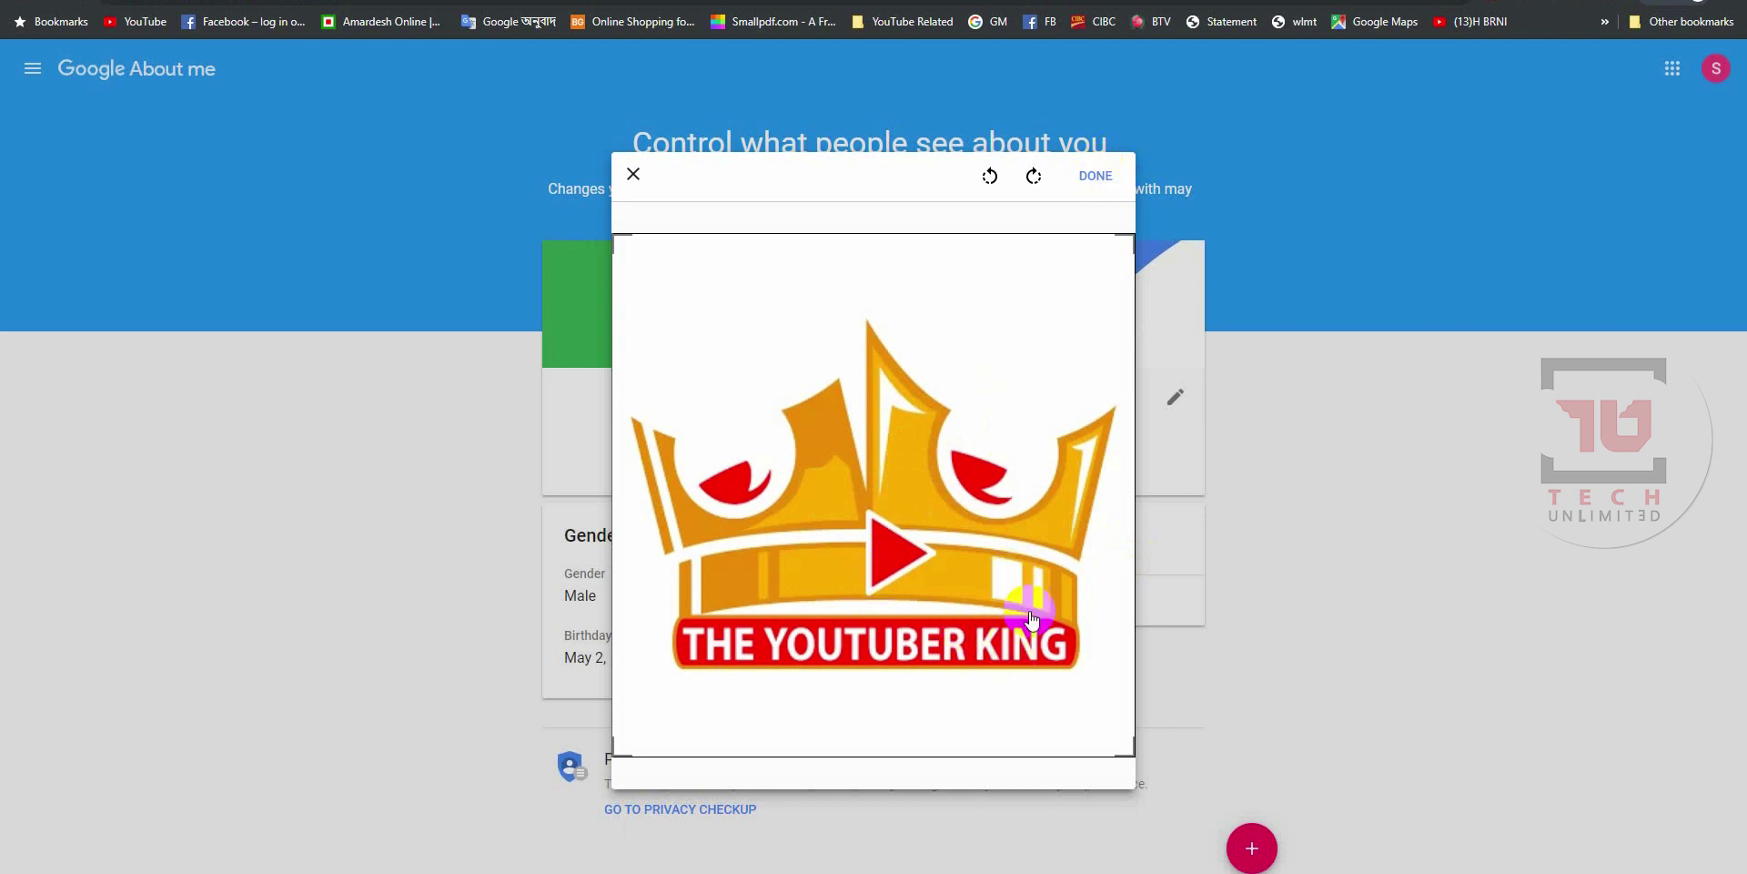
left_click(1098, 177)
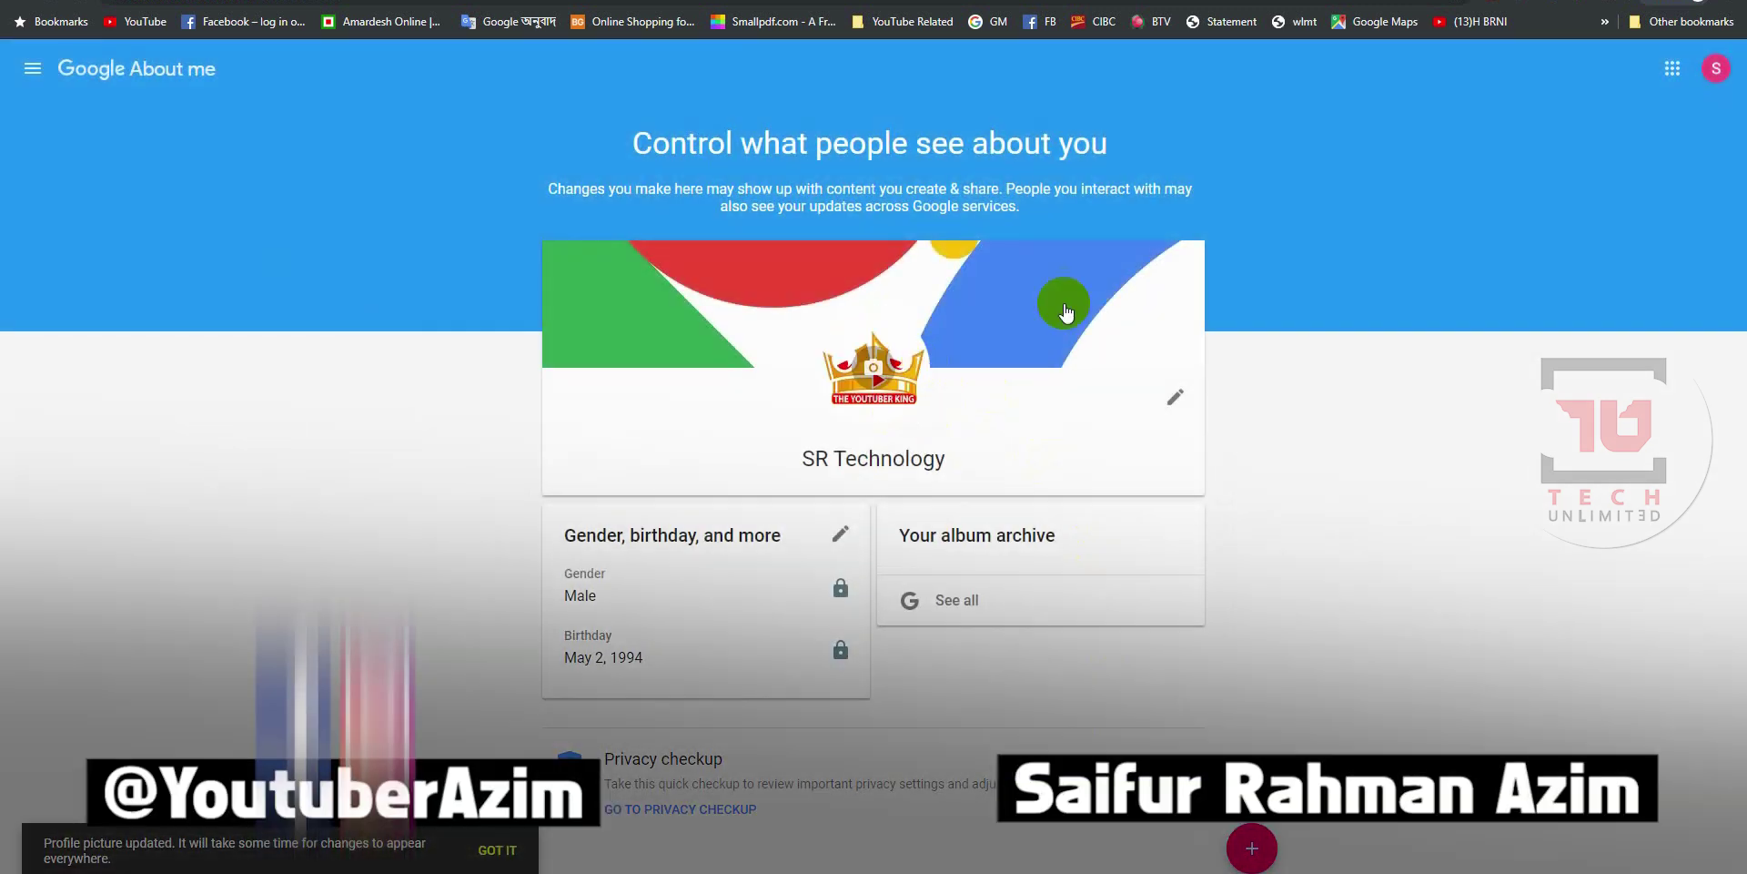
left_click(1172, 282)
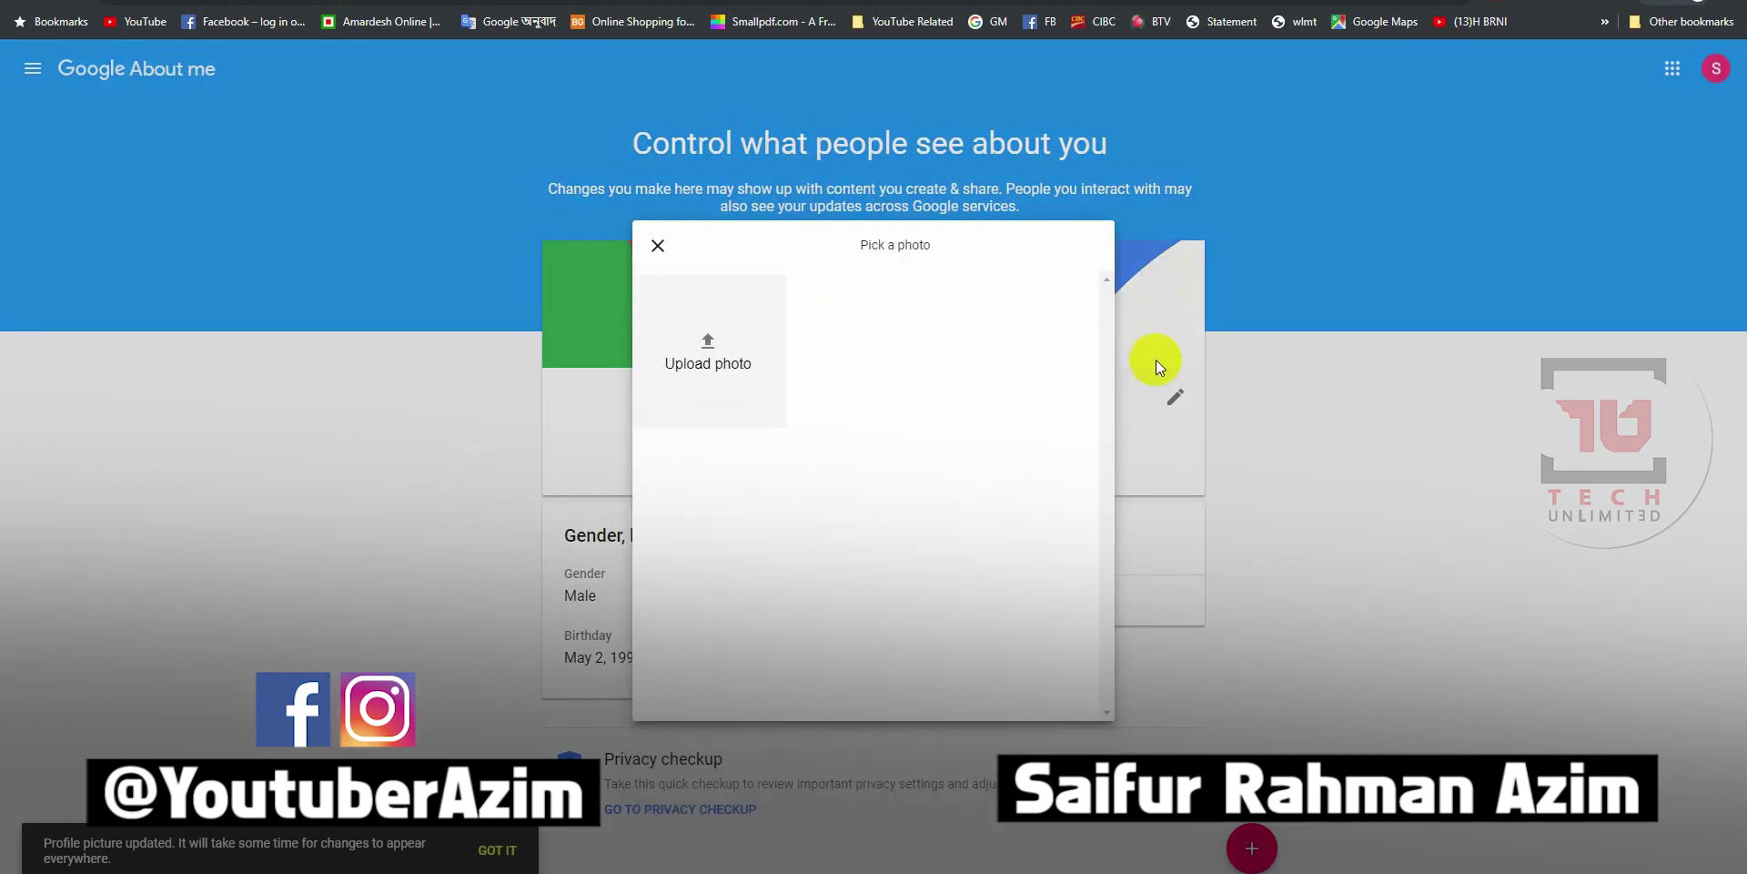
left_click(690, 346)
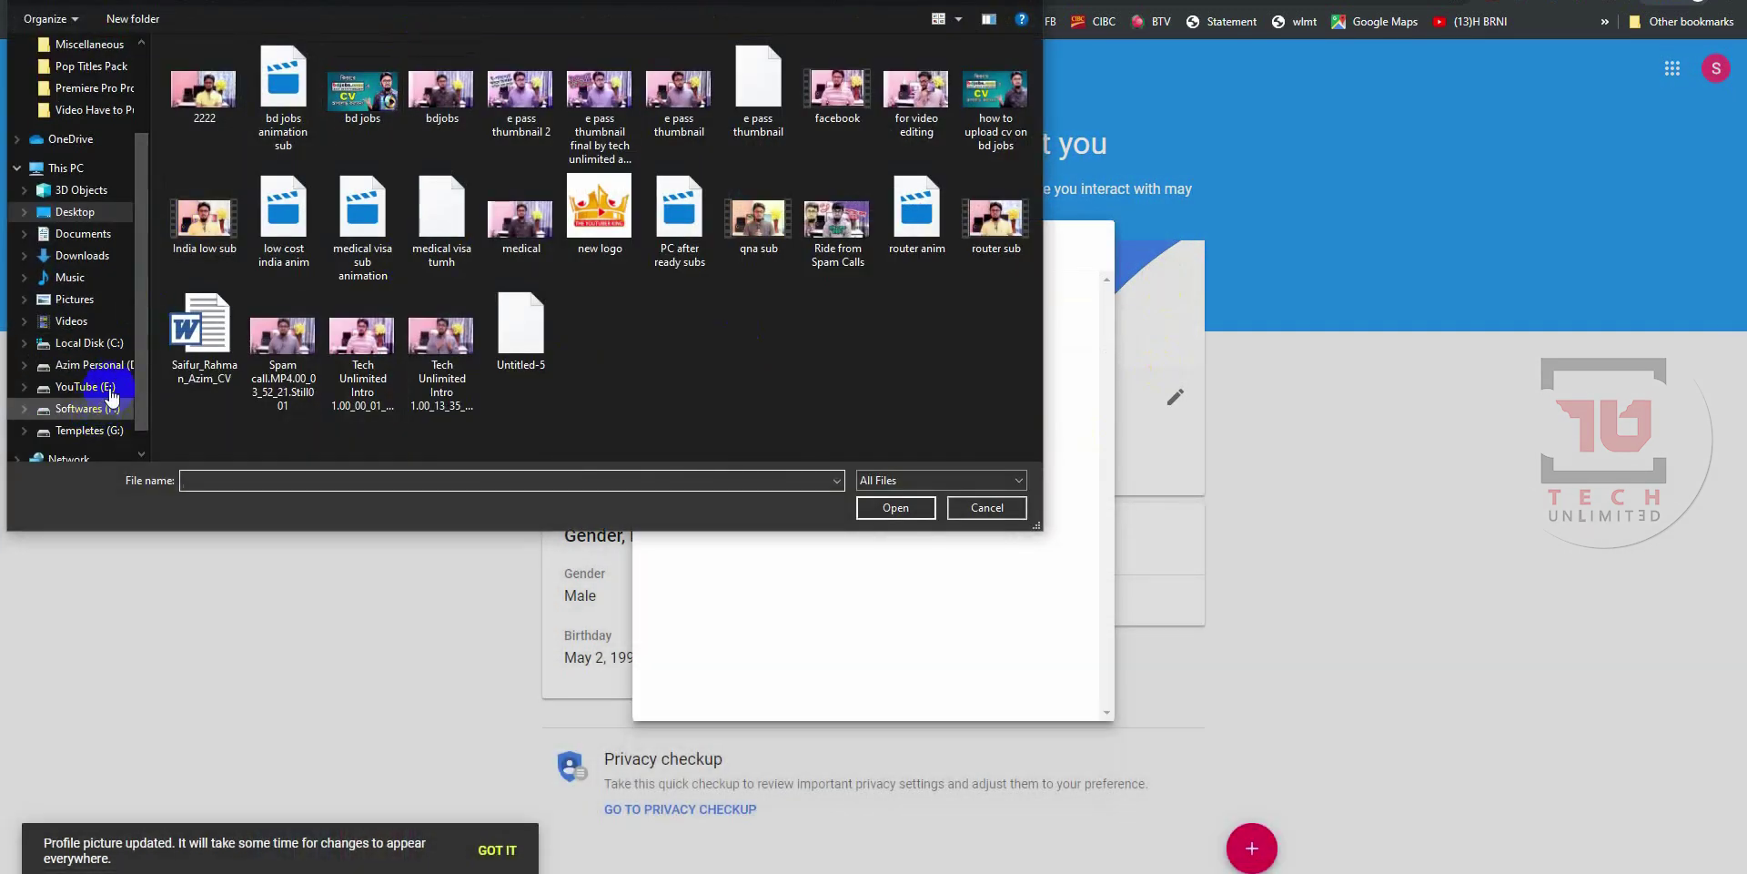
left_click(85, 386)
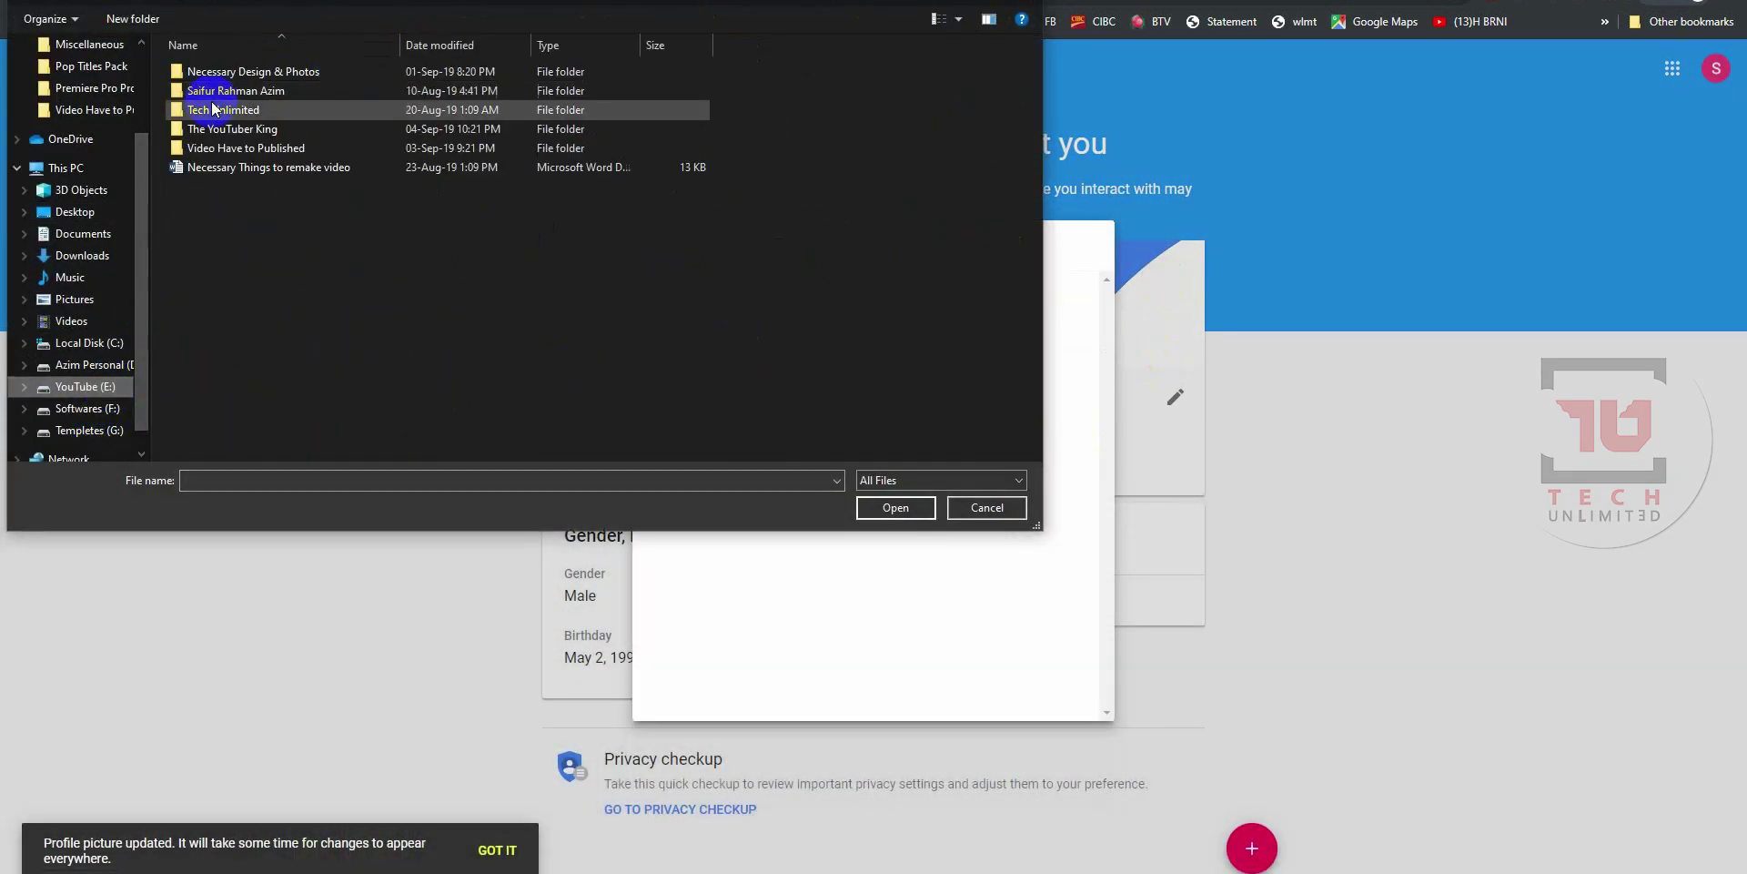
double_click(244, 129)
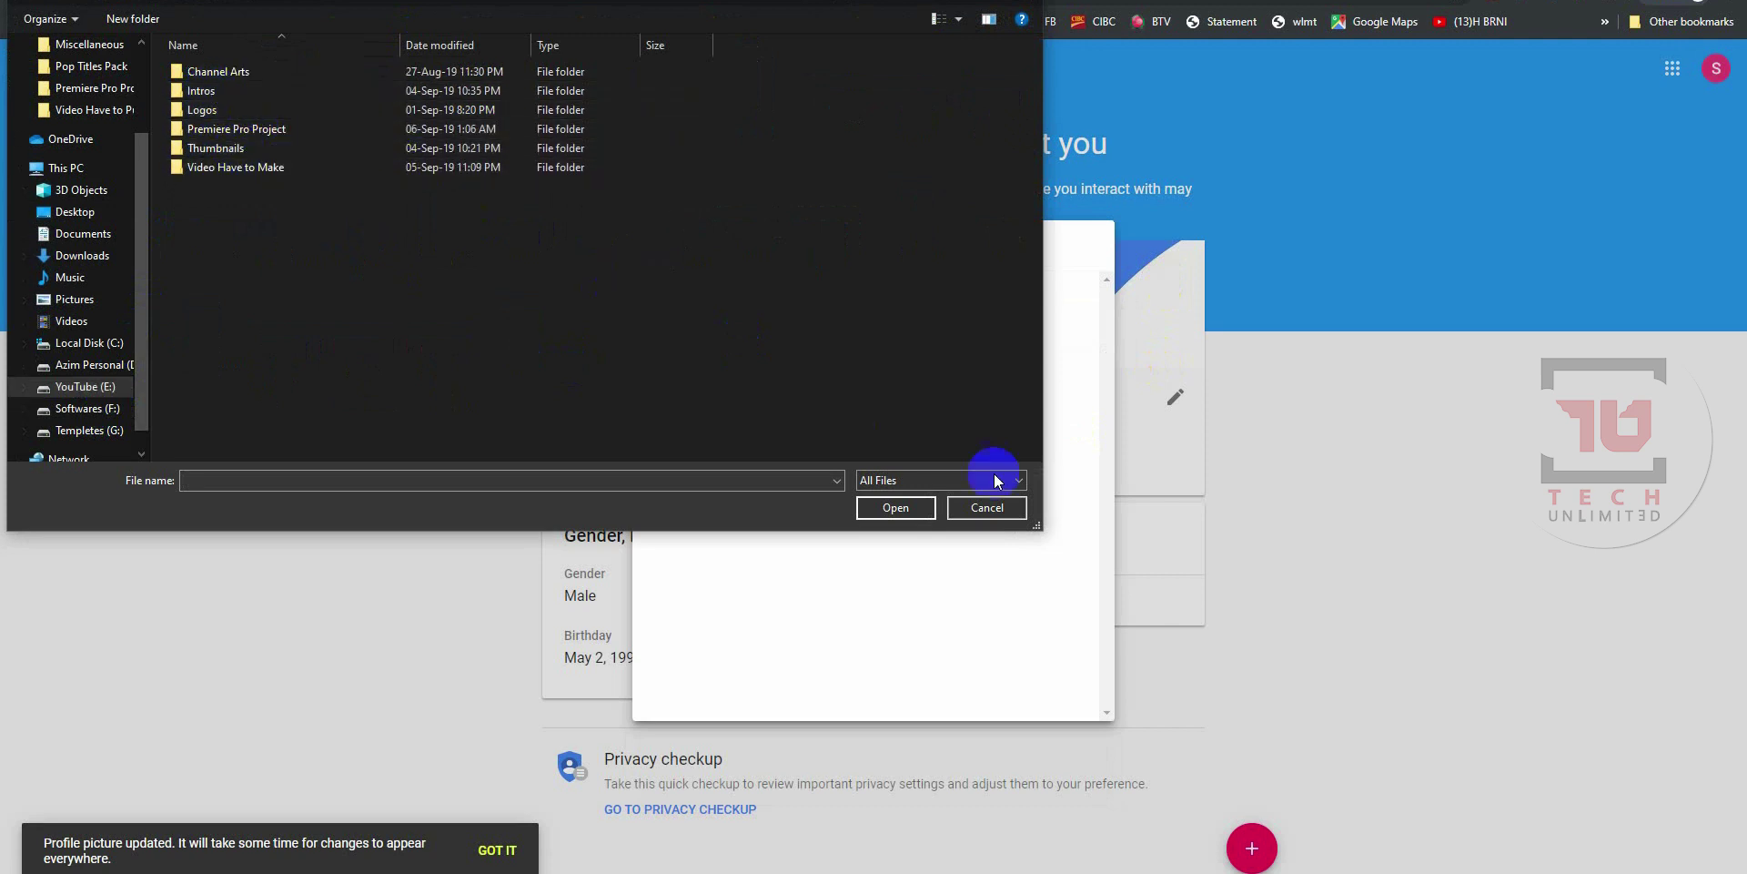
left_click(1012, 505)
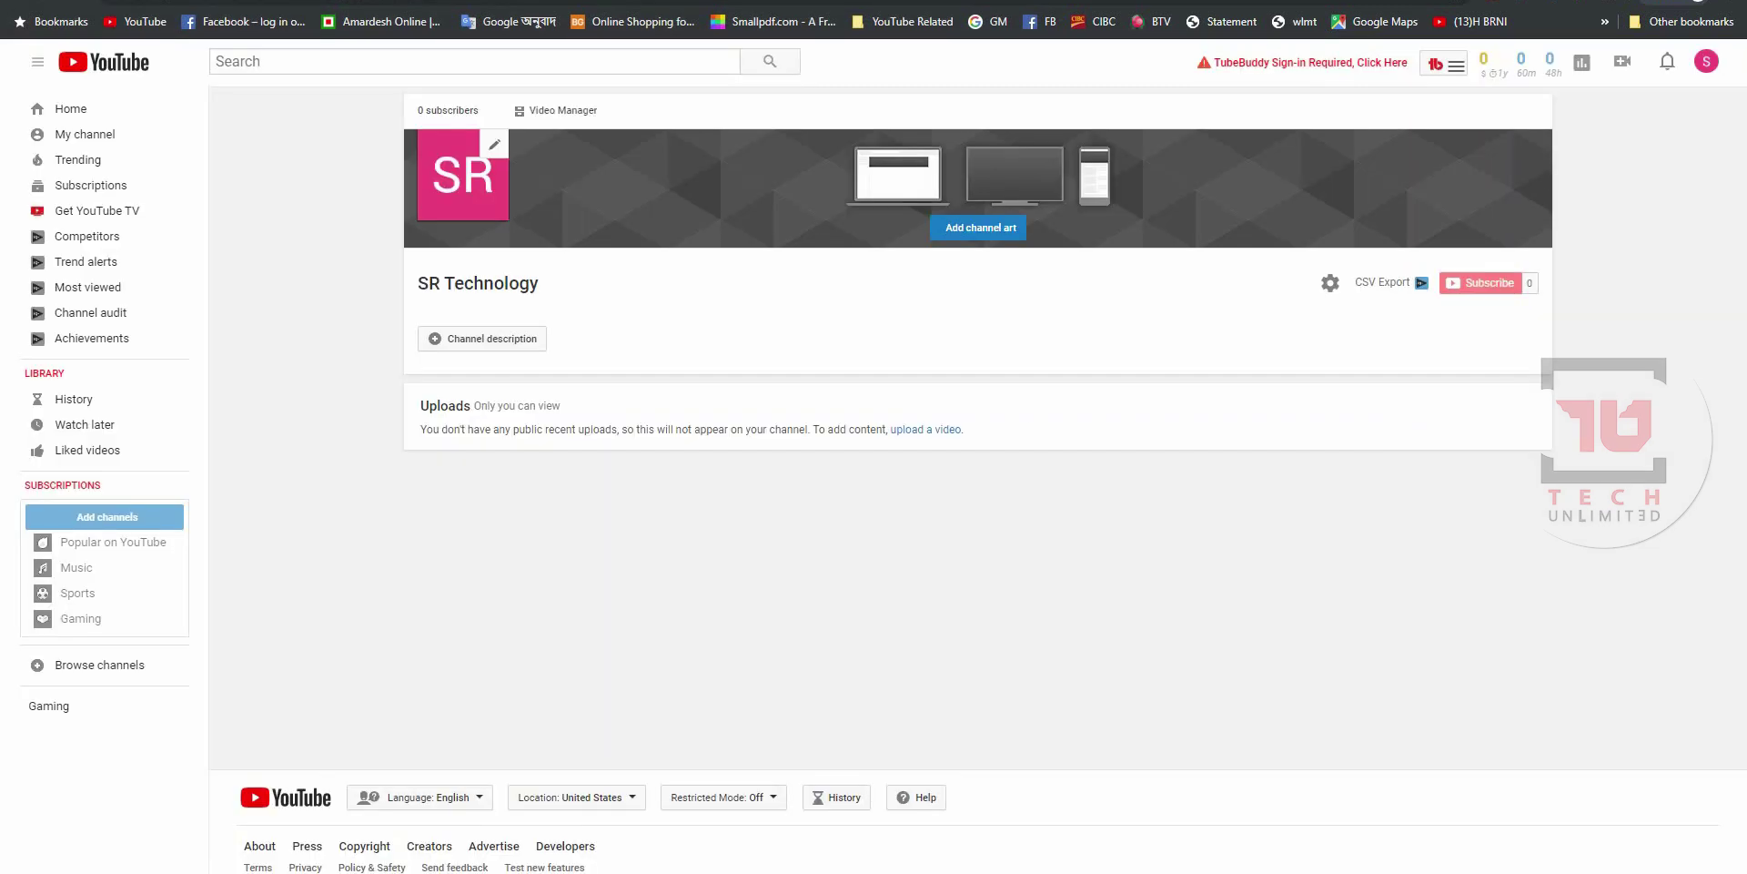
- Add the SUB 2 image from The YouTuber King's Channel Arts folder on the YouTube (E:) drive as the channel art
left_click(974, 233)
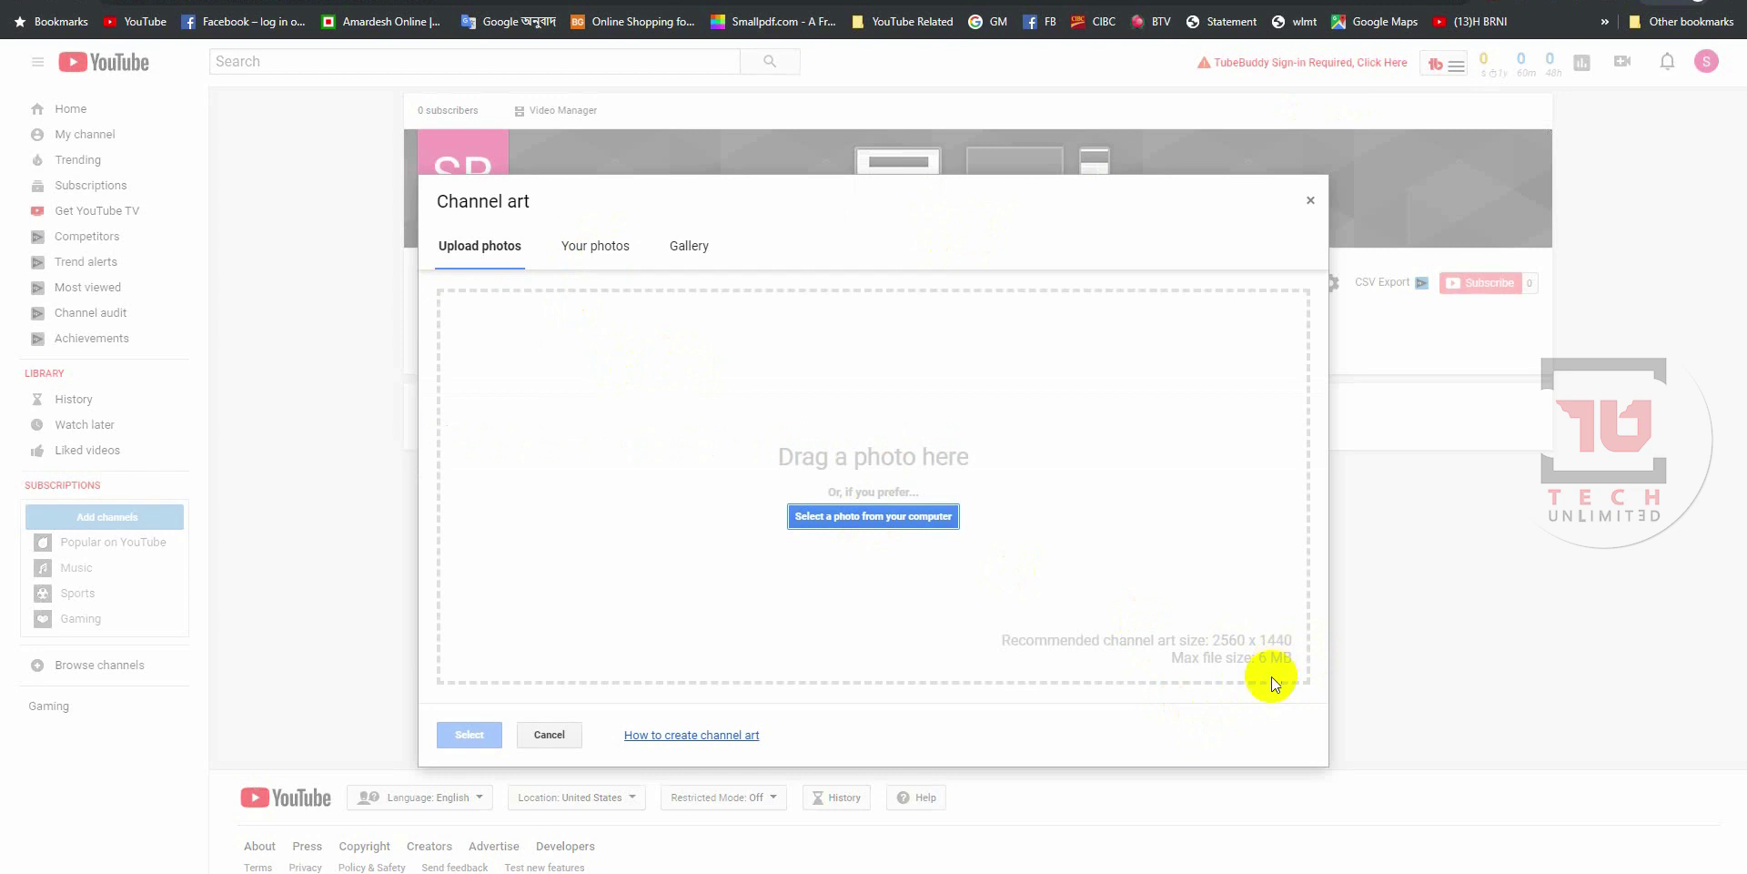
left_click(851, 515)
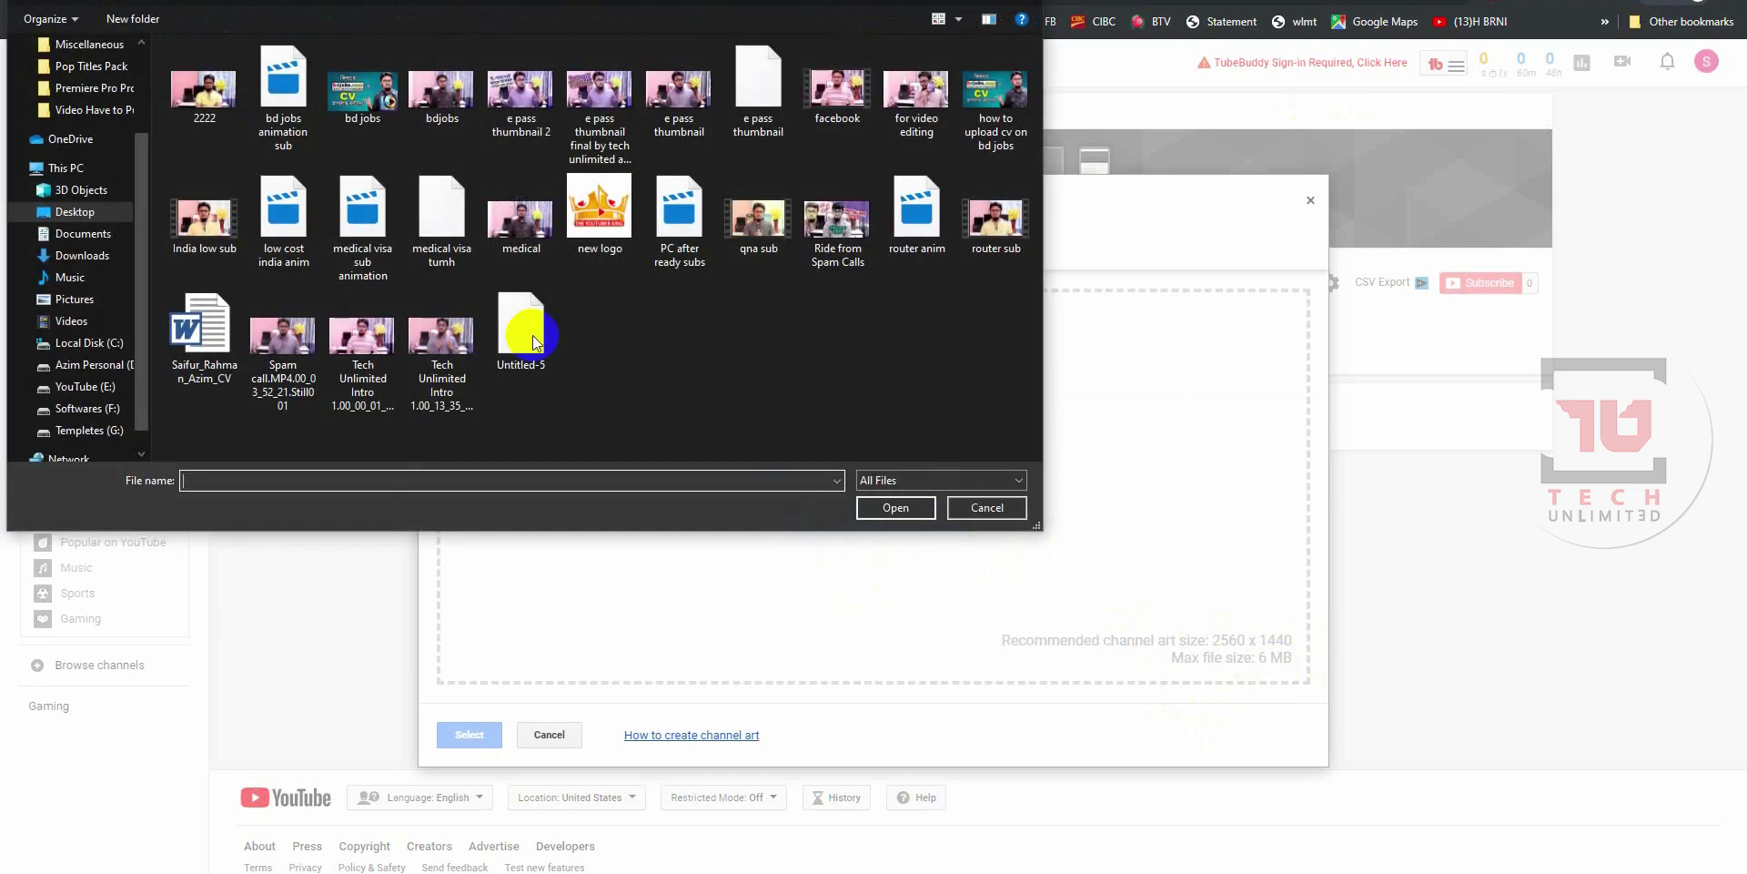
left_click(109, 386)
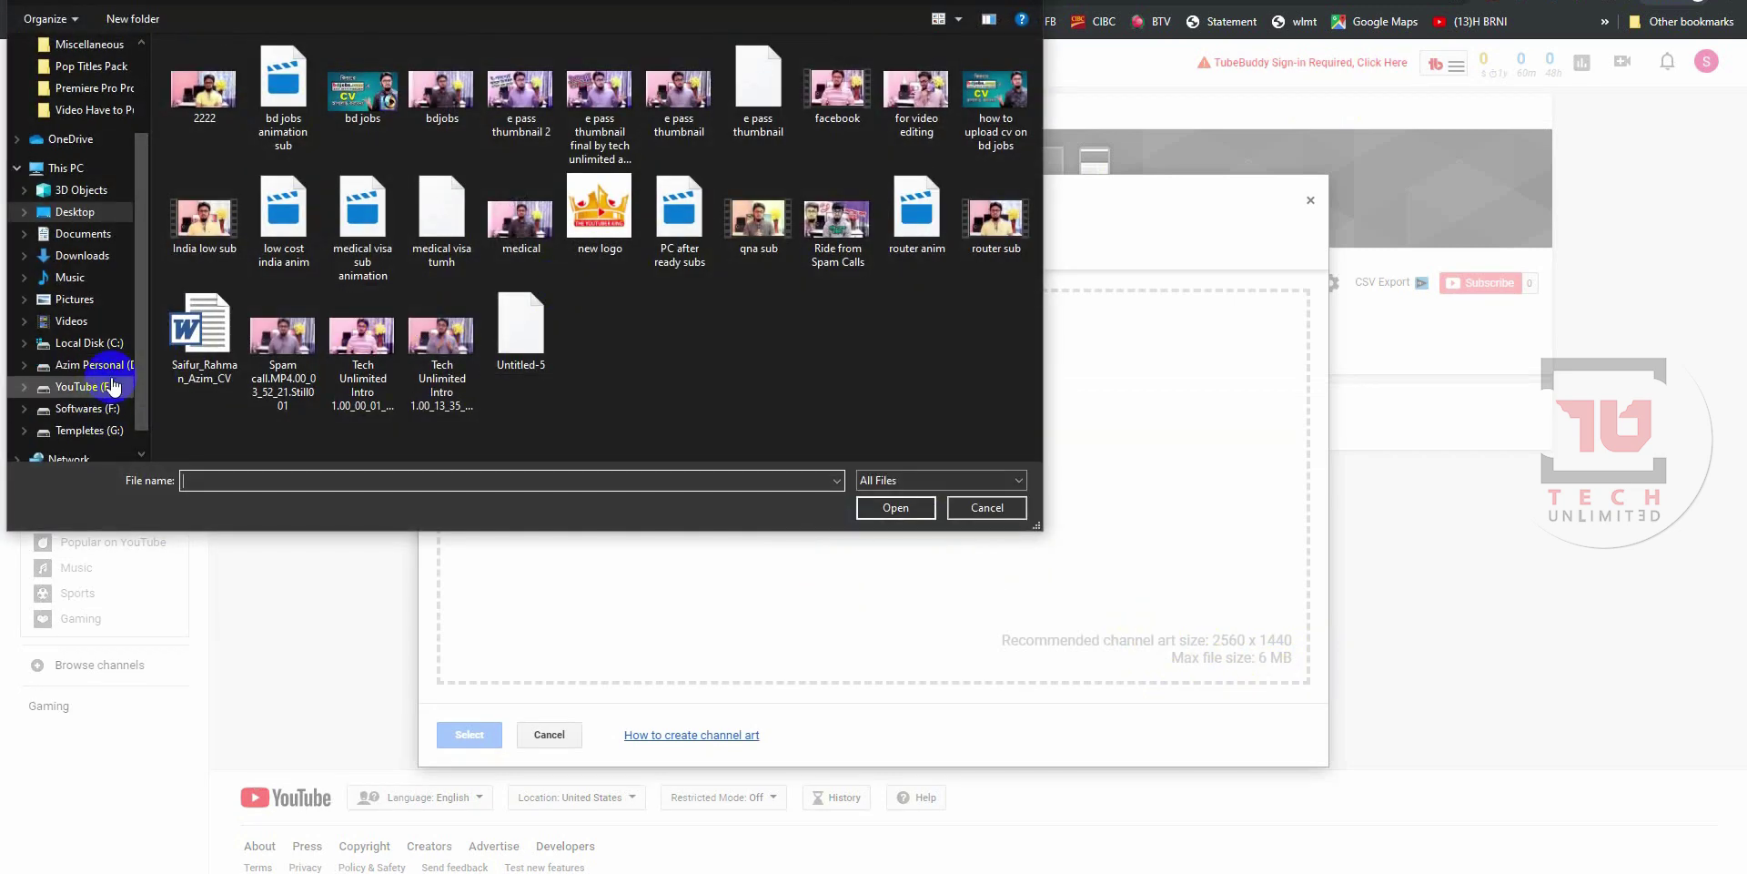
double_click(250, 128)
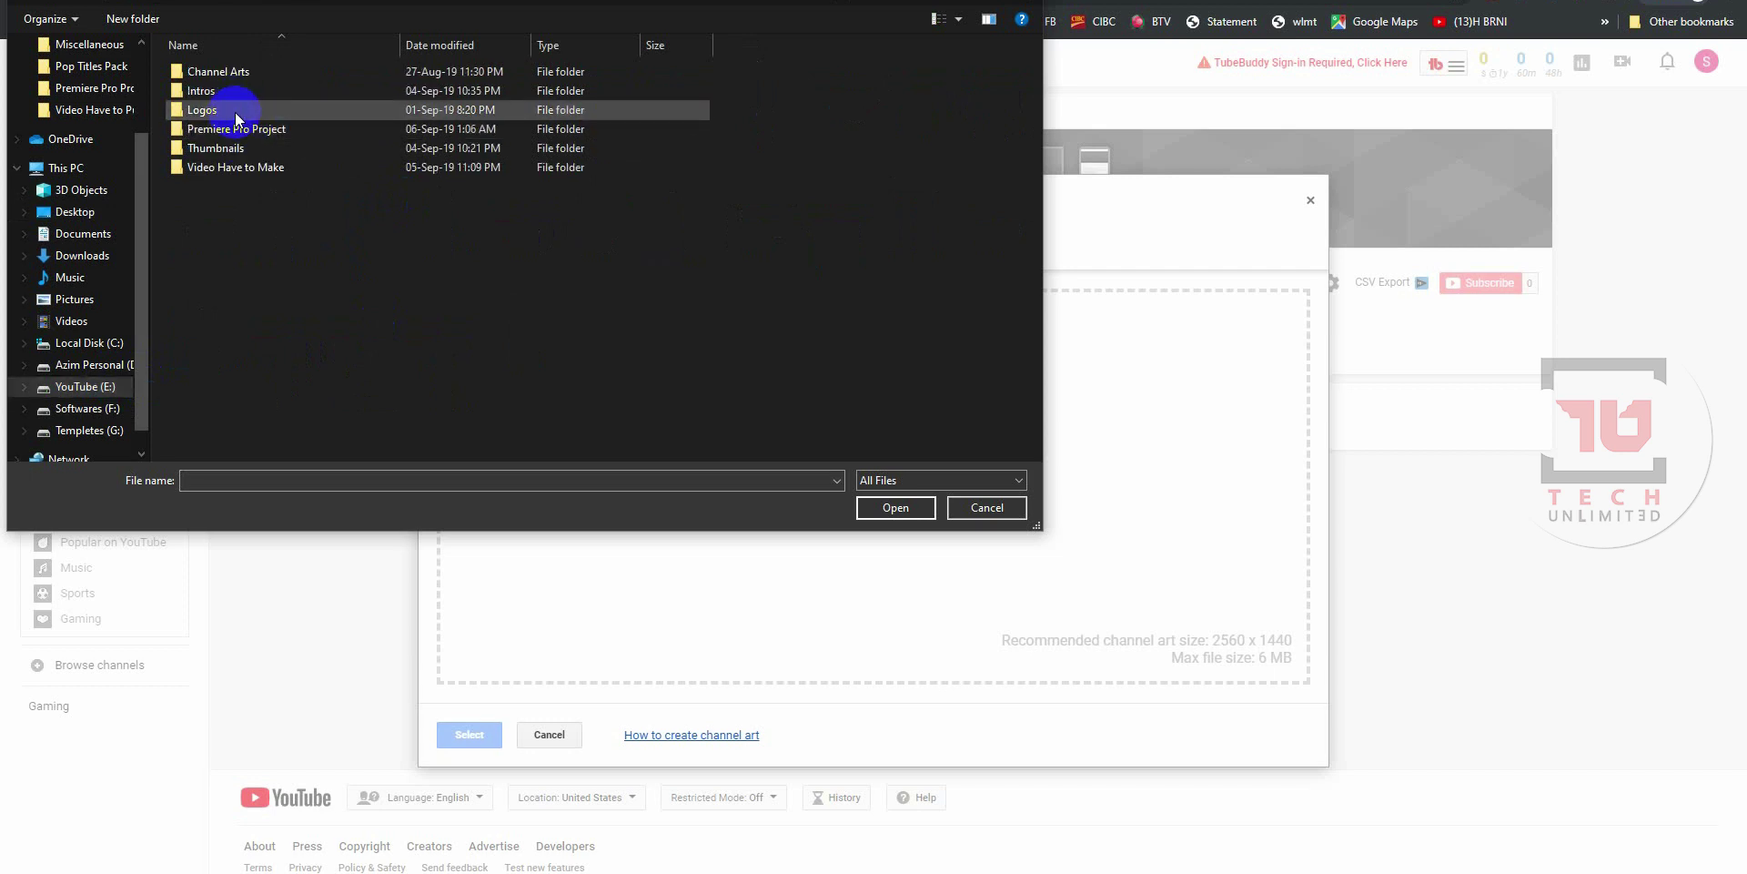
double_click(242, 73)
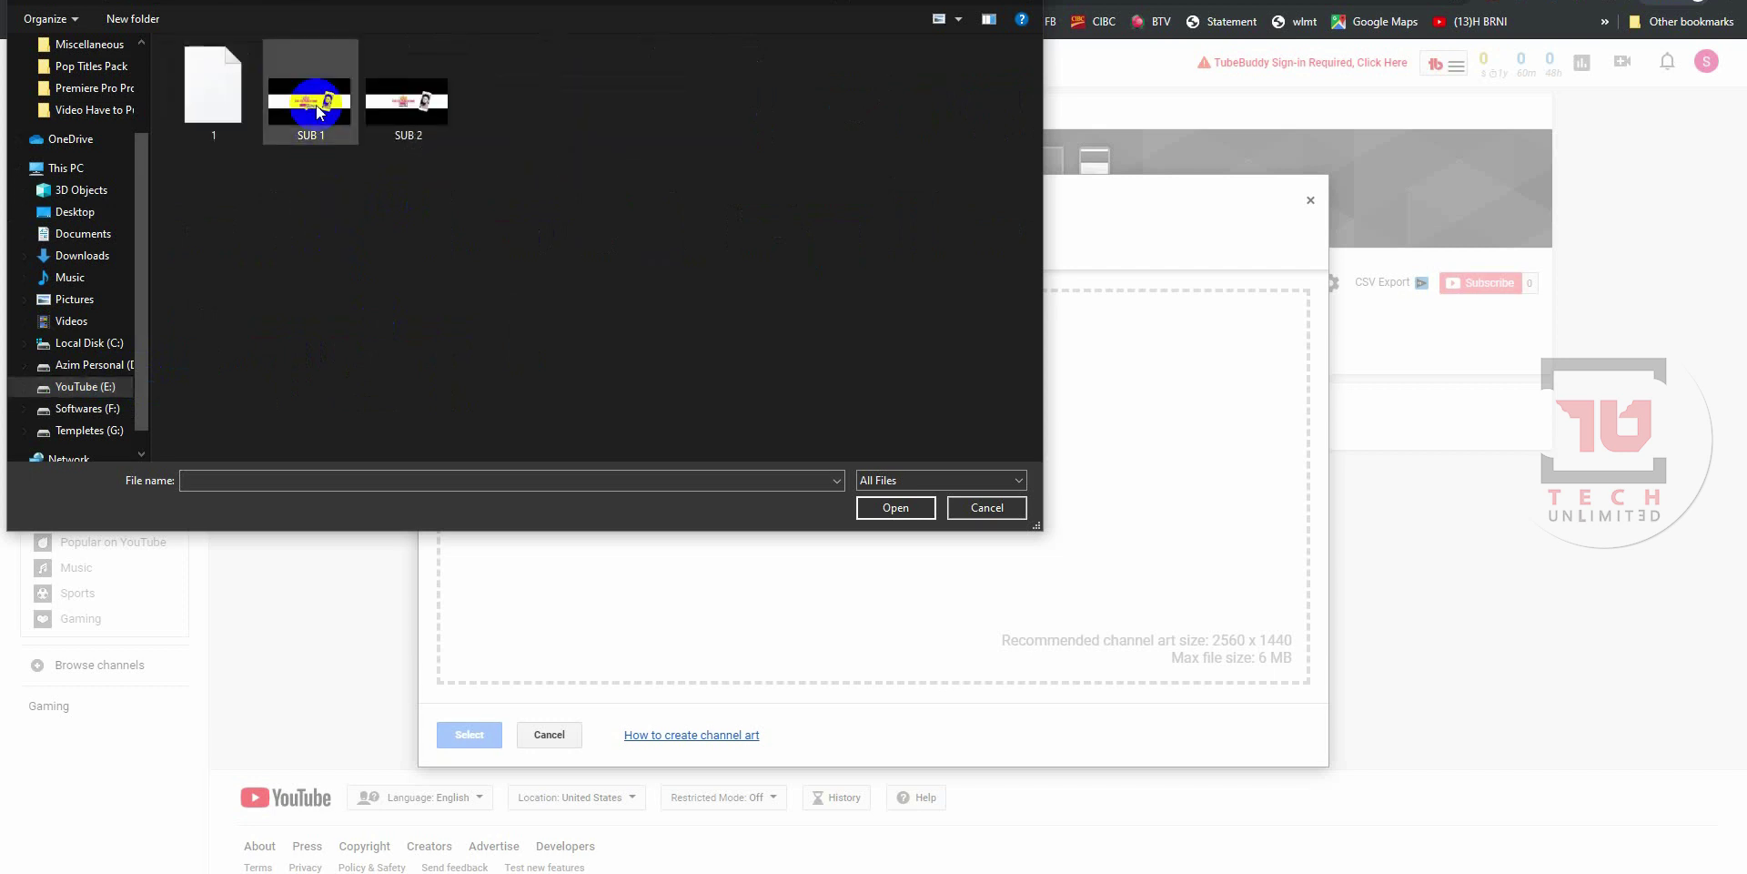
double_click(424, 113)
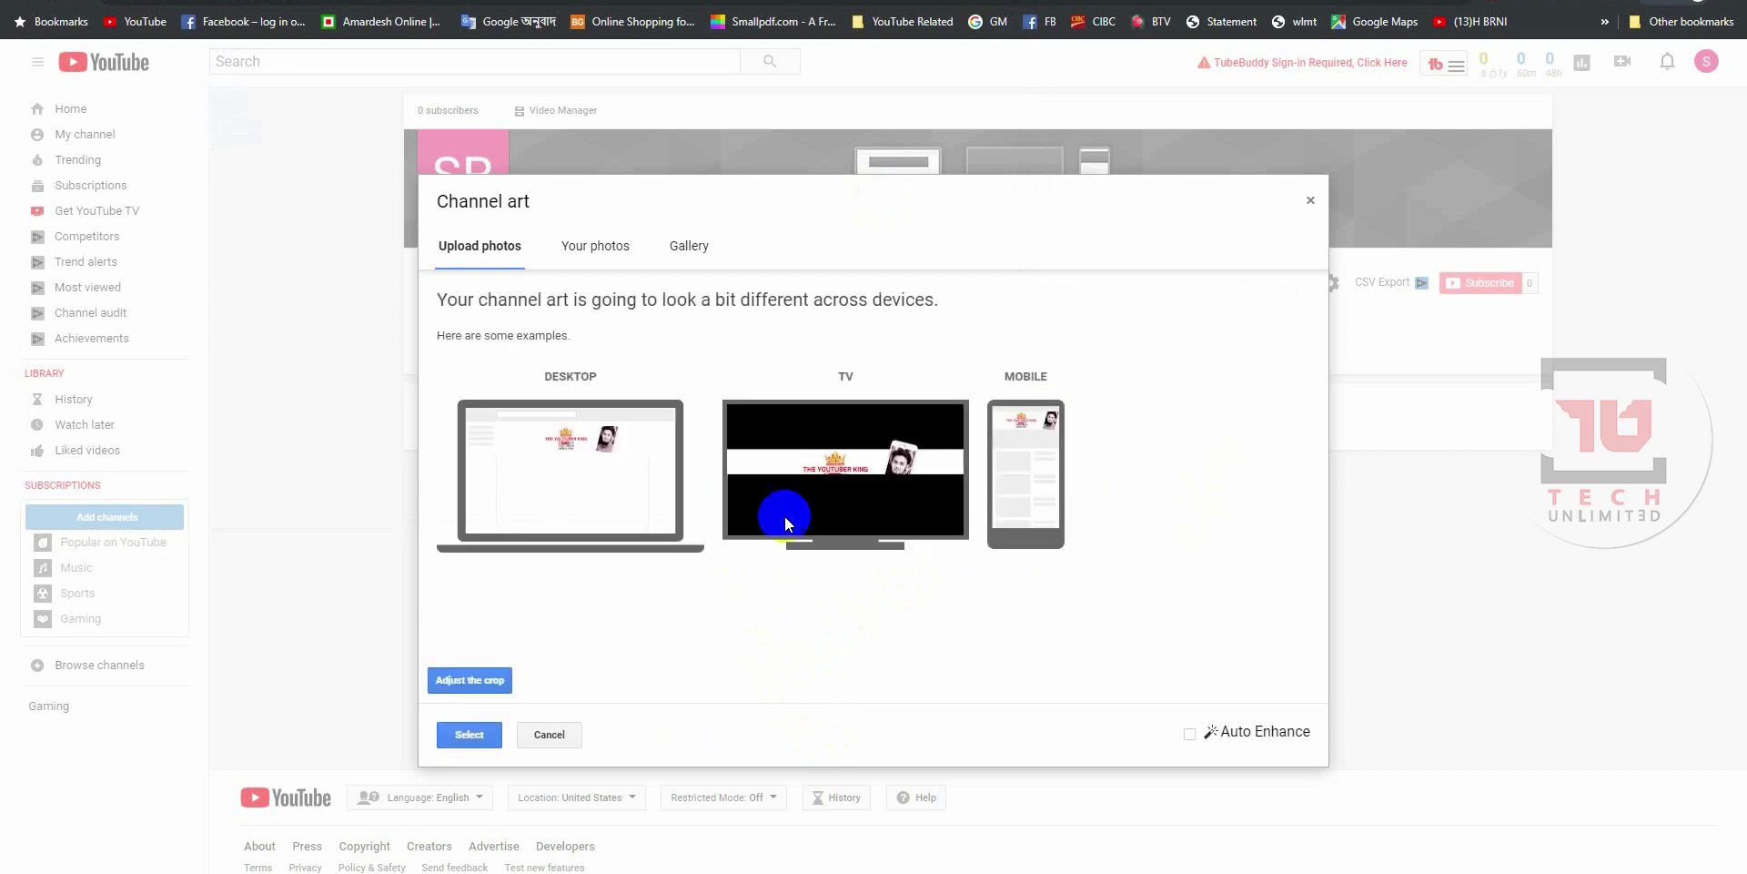
left_click(468, 733)
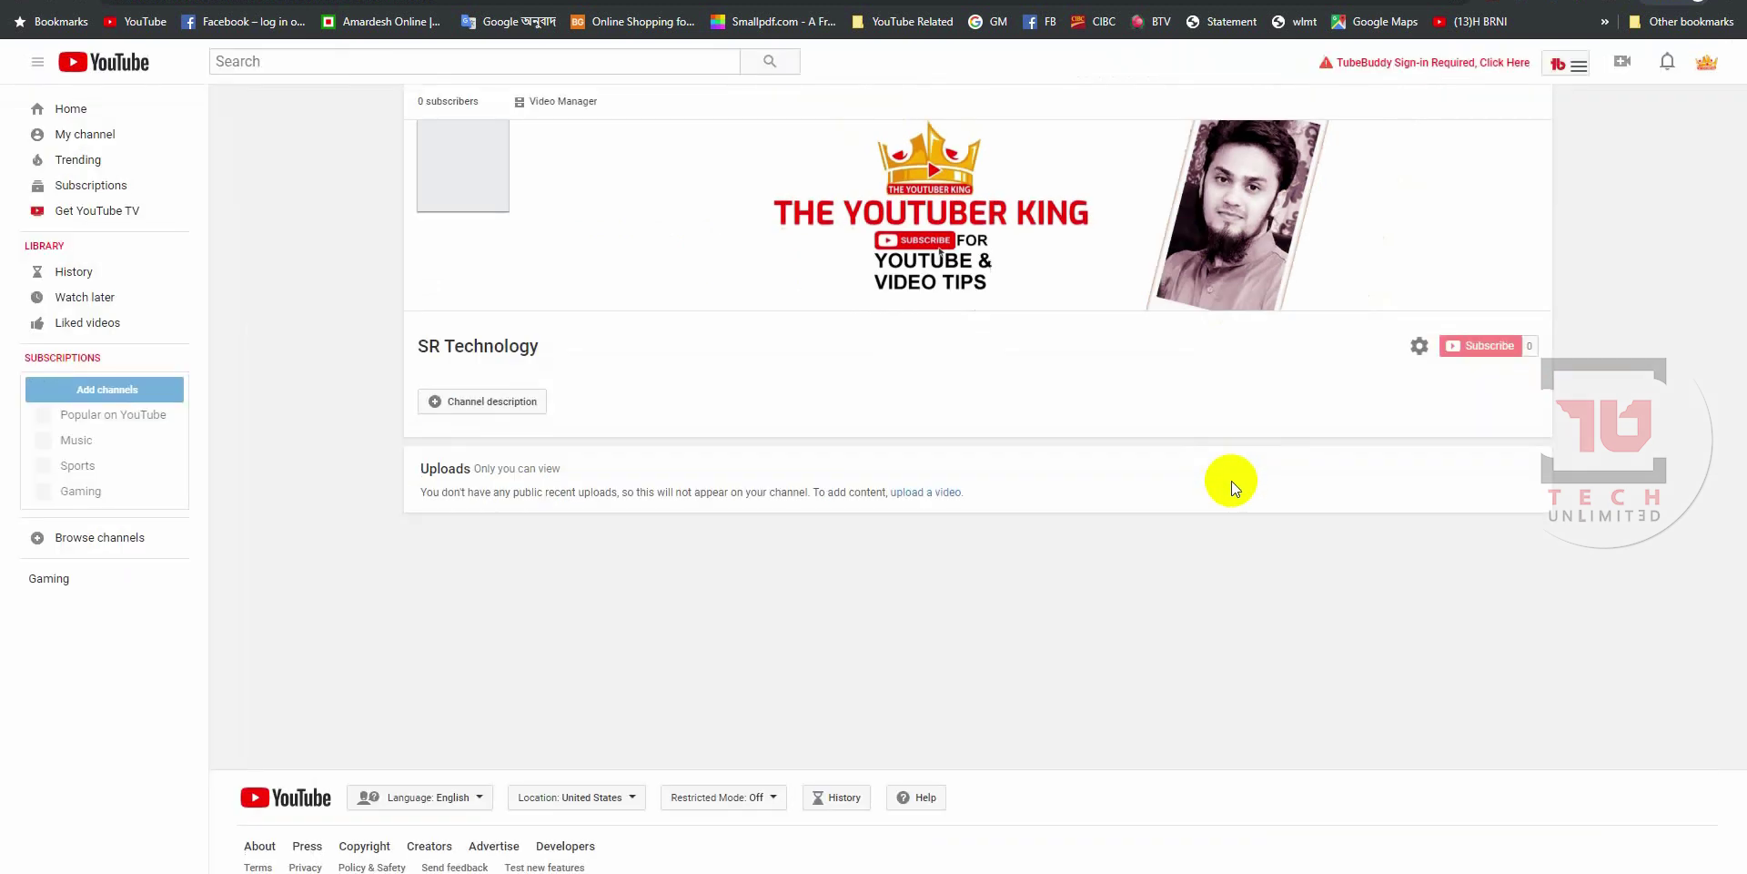
- Start editing the channel description and open the About page of The YouTuber King channel in another browser tab
left_click(458, 411)
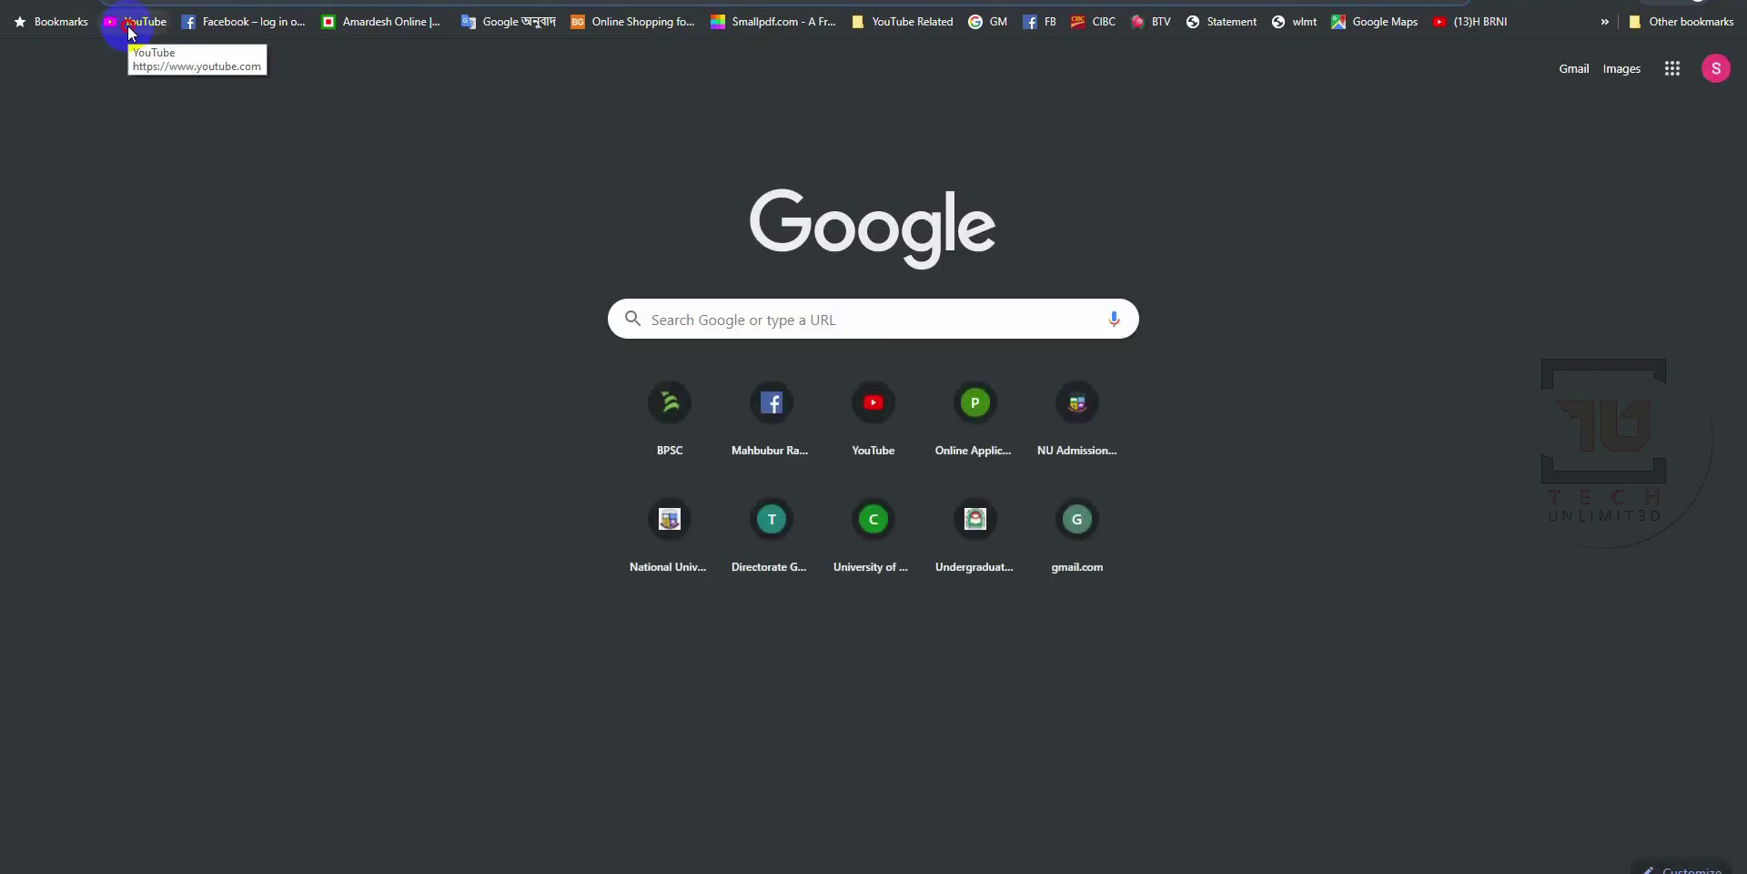
left_click(118, 18)
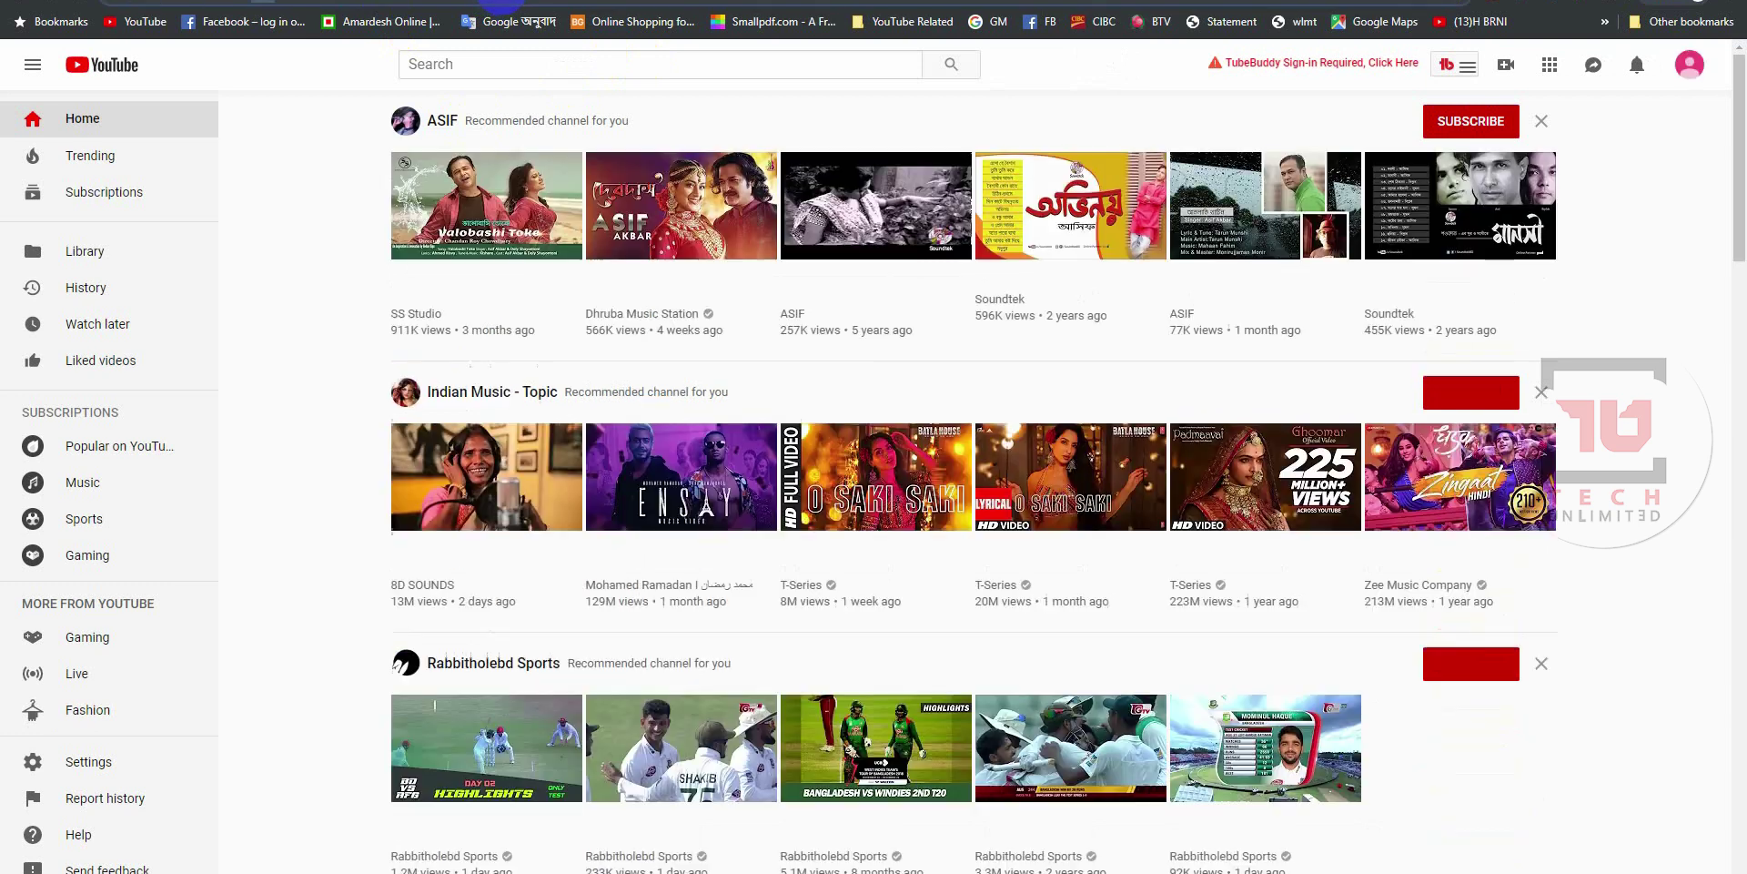
left_click(501, 3)
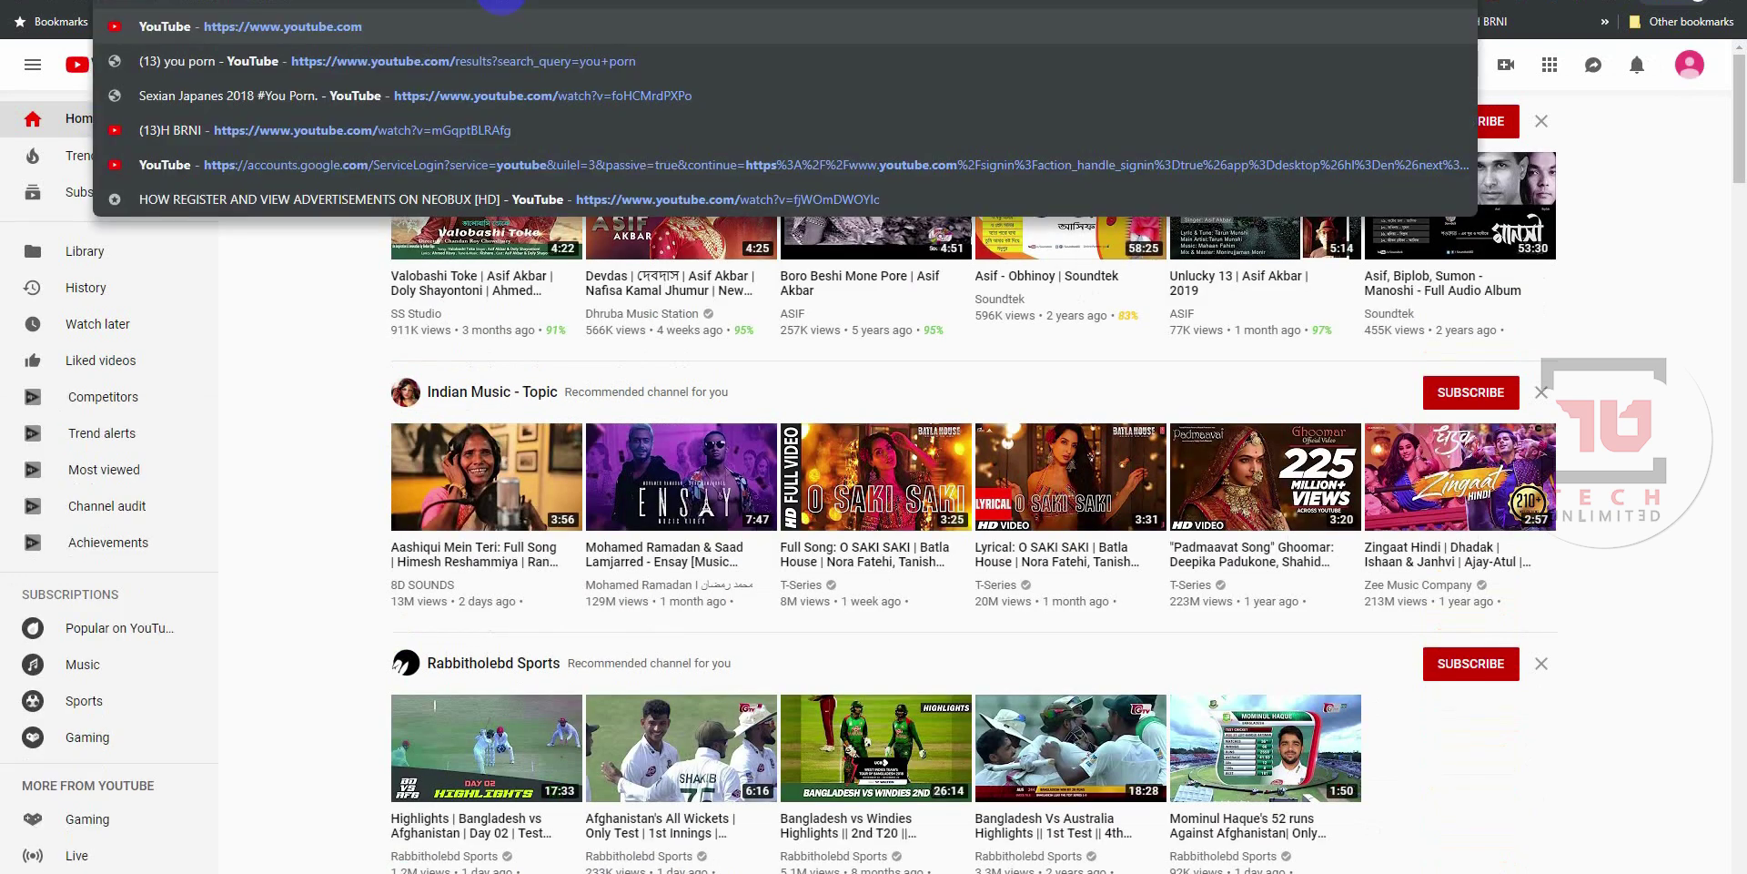
type("theyoutuberkin")
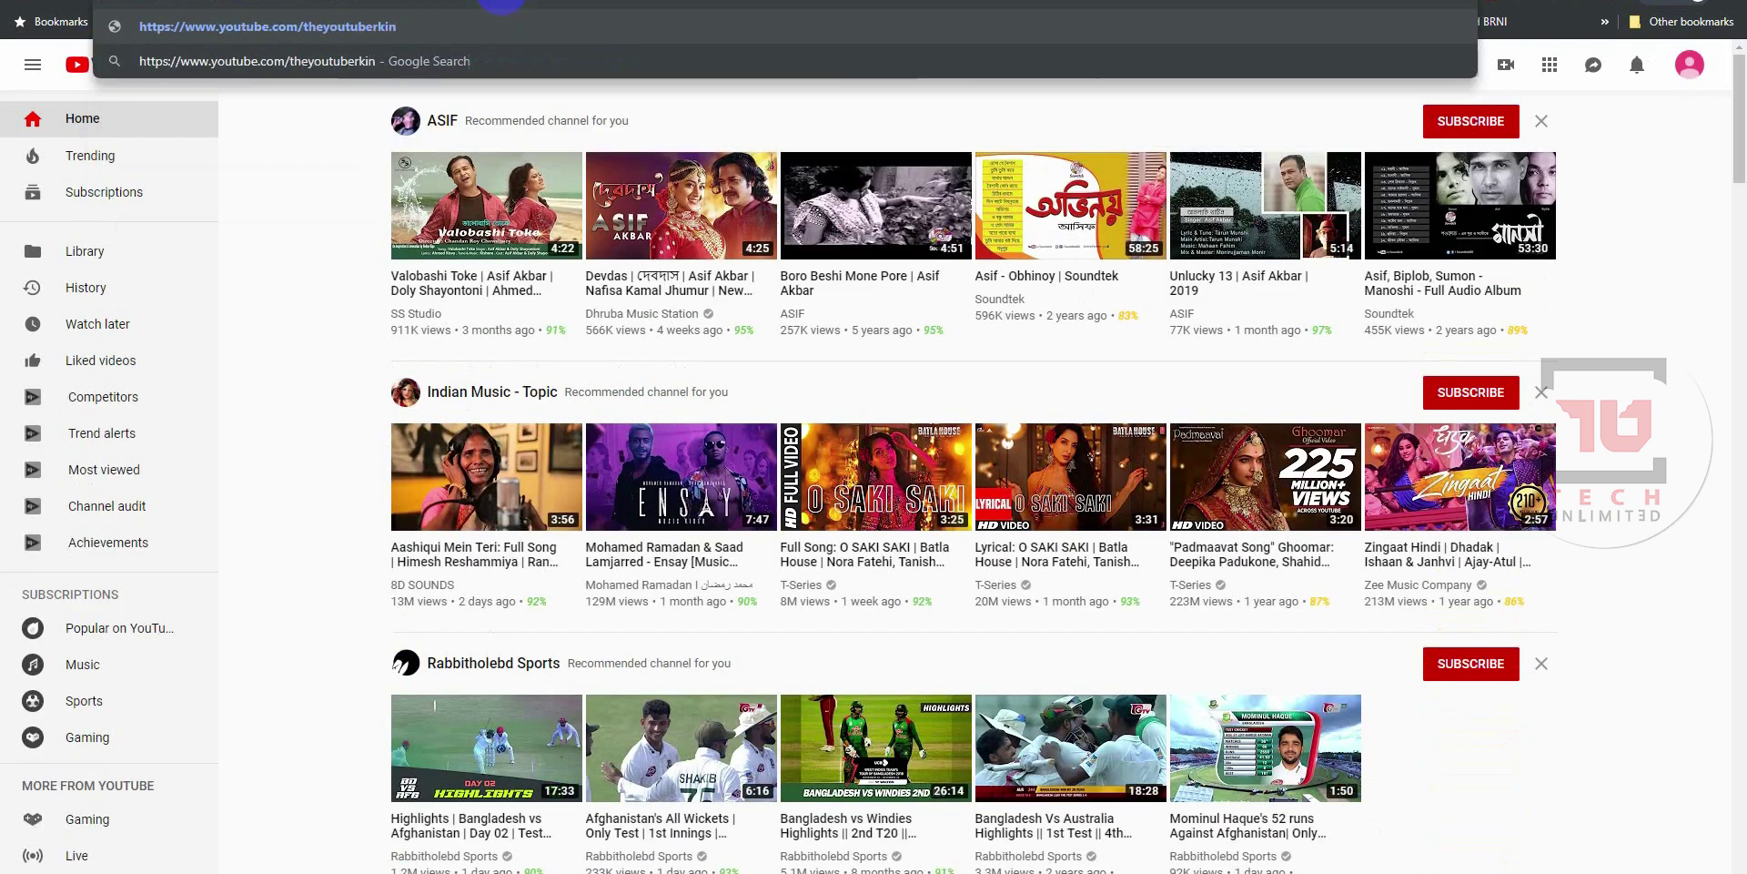
key("Return")
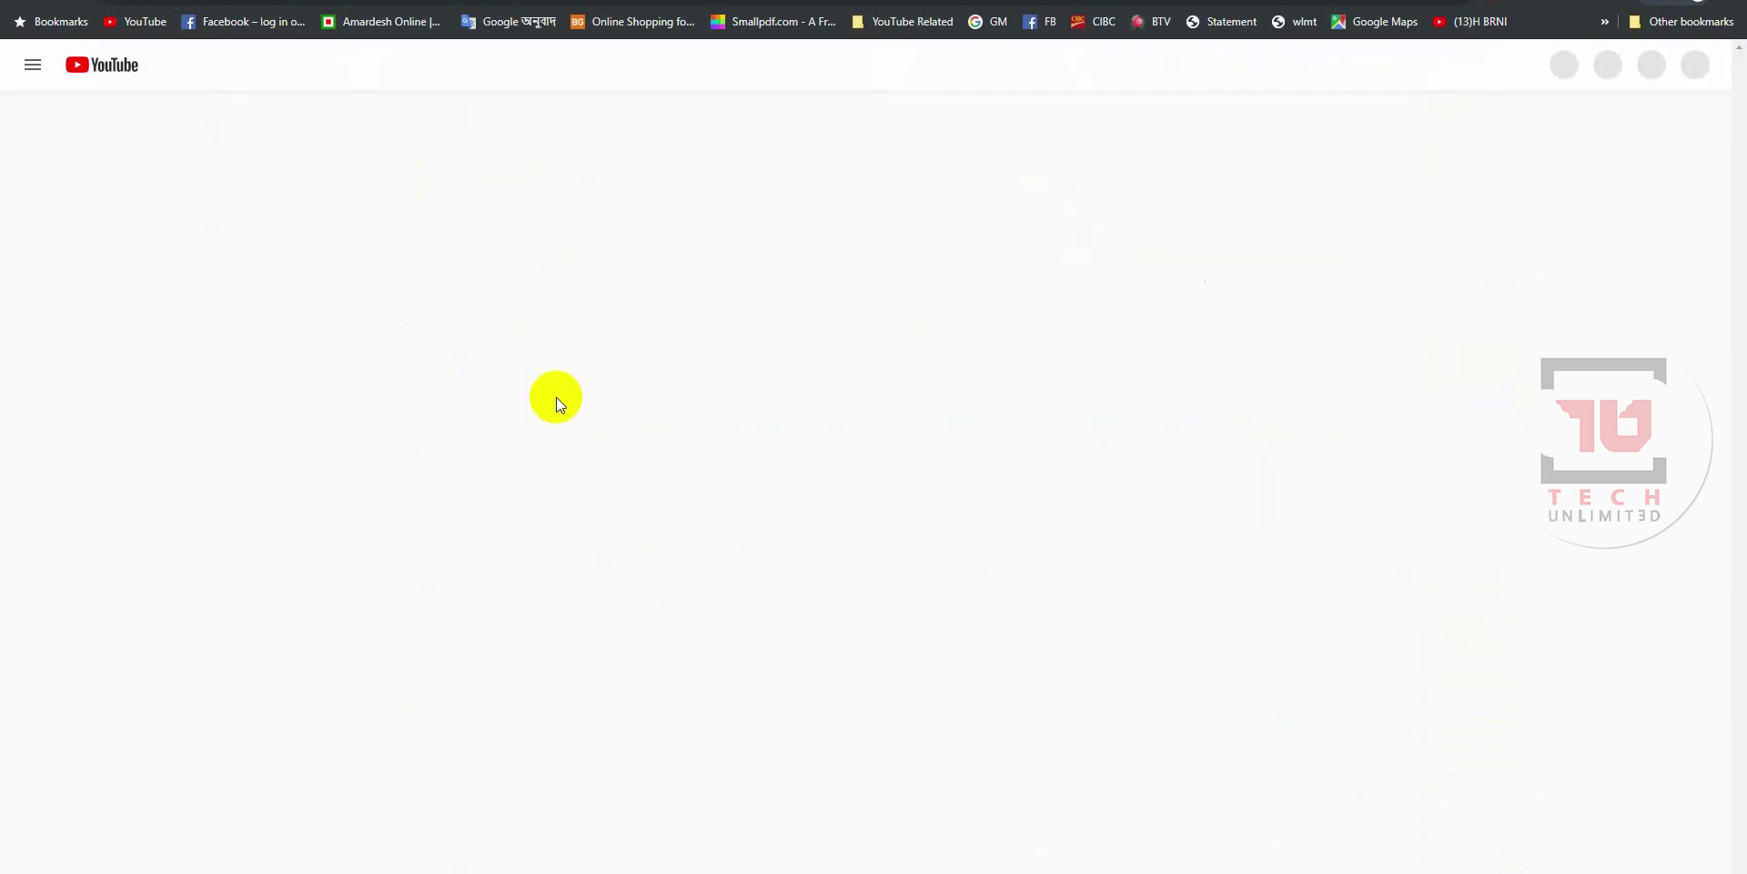
left_click(990, 459)
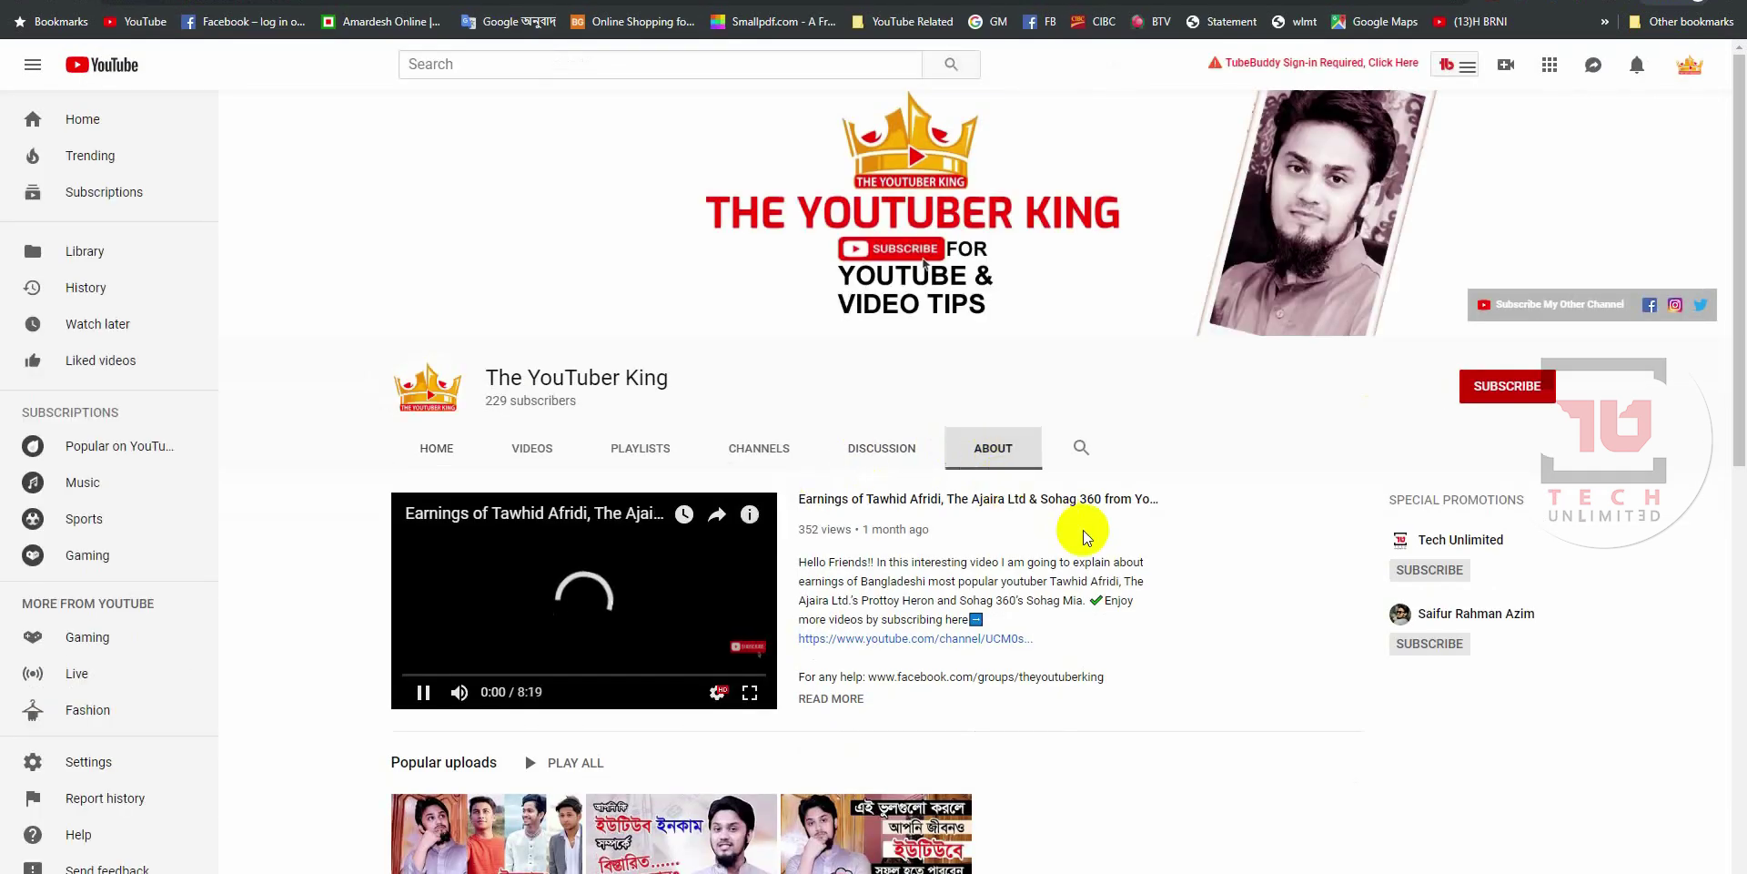
scroll(433, 498, "down", 1)
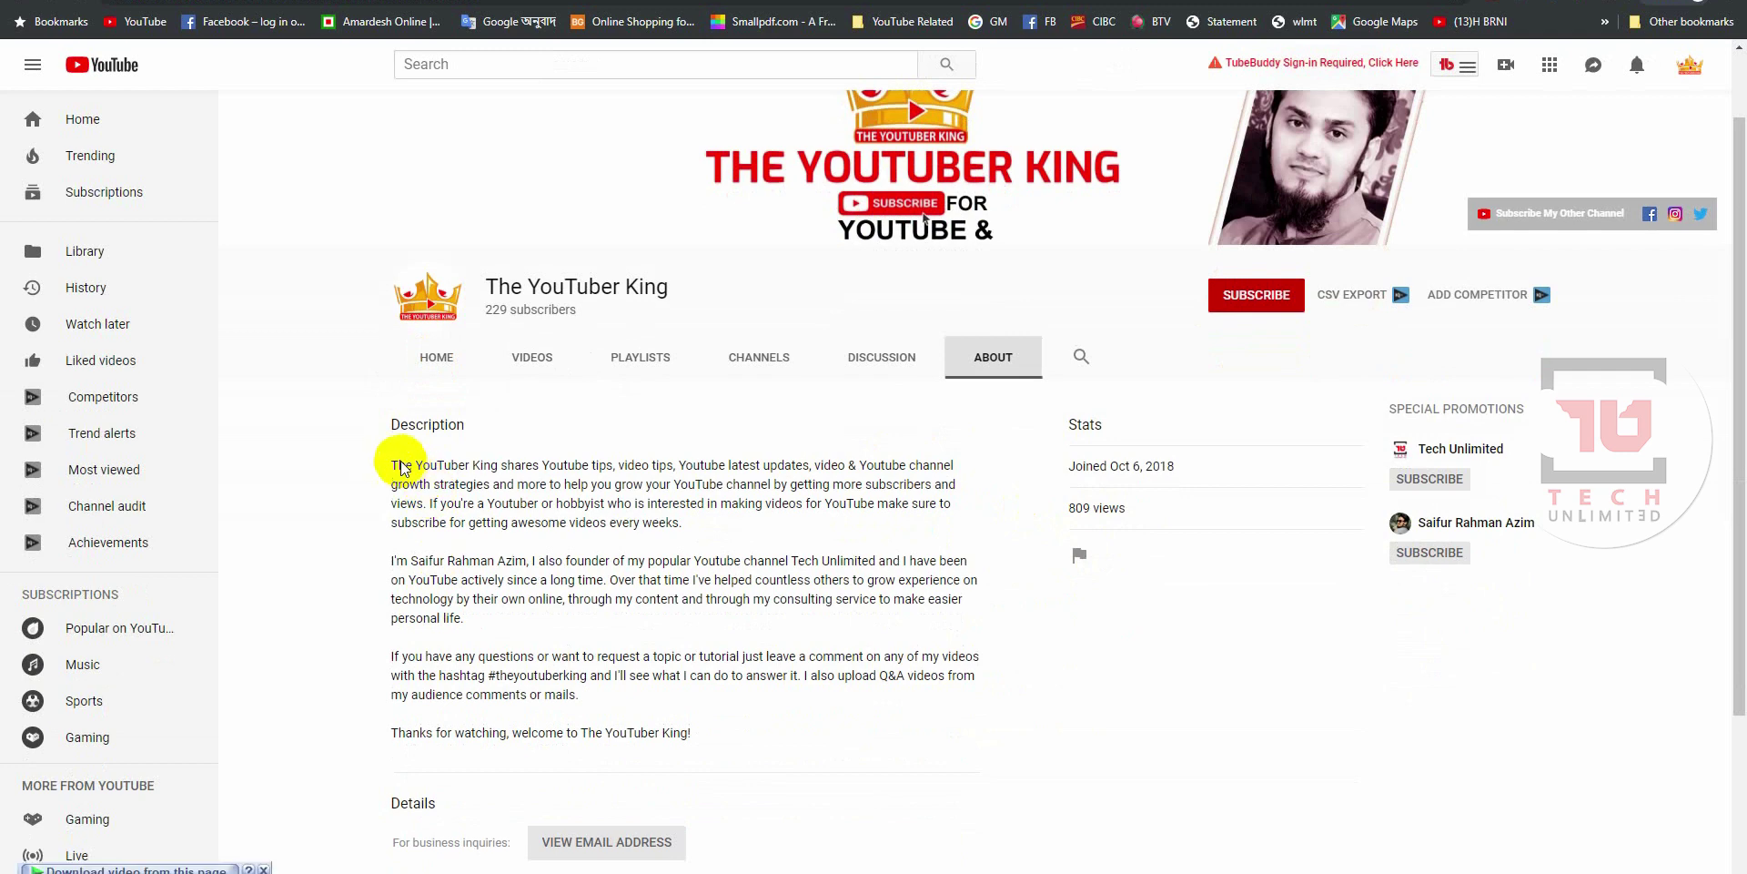
left_click_drag(394, 462, 694, 733)
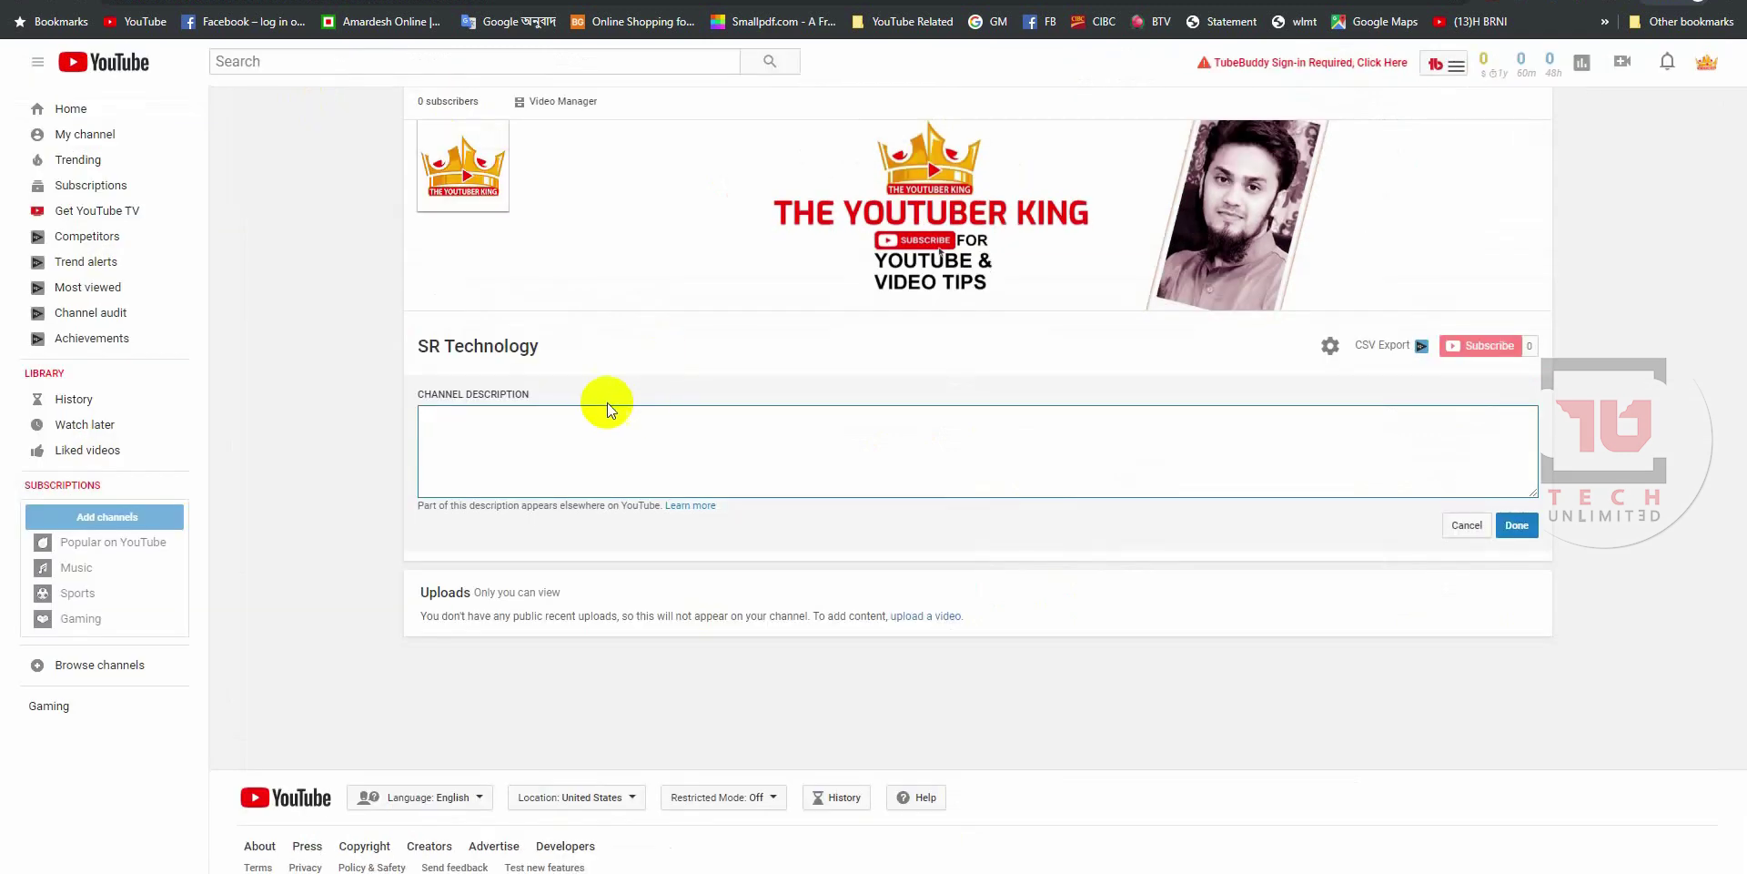
key("ctrl+v")
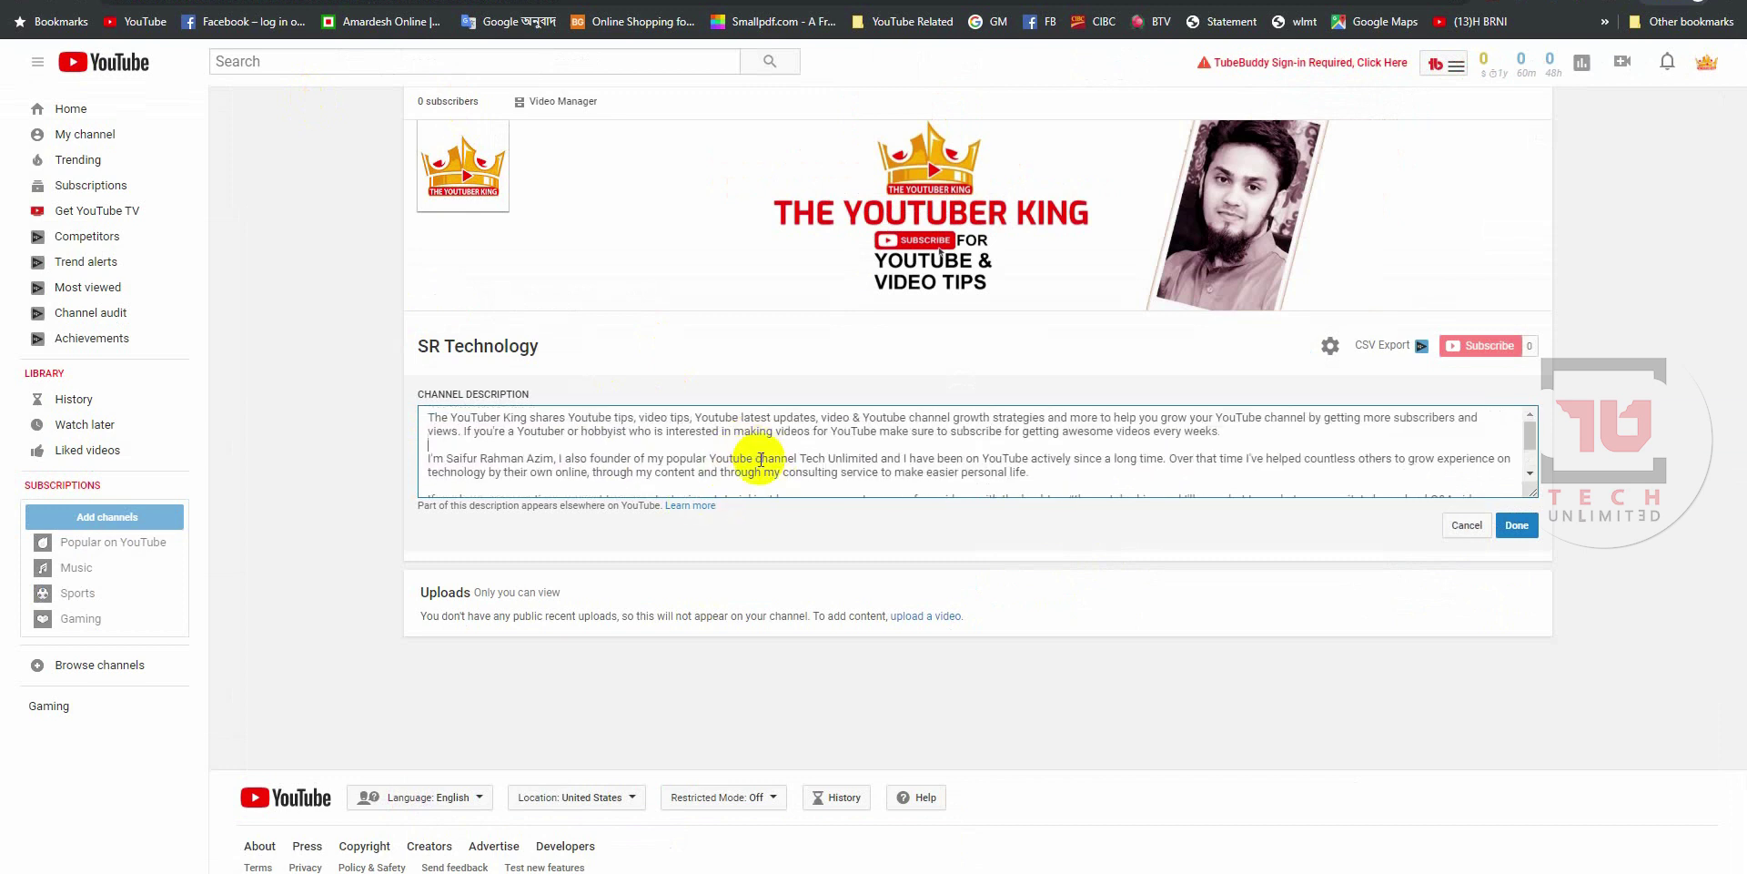
- Trim the pasted channel description to only the paragraph introducing the founder of Tech Unlimited, and save it
left_click(1005, 419)
scroll(864, 446, "down", 1)
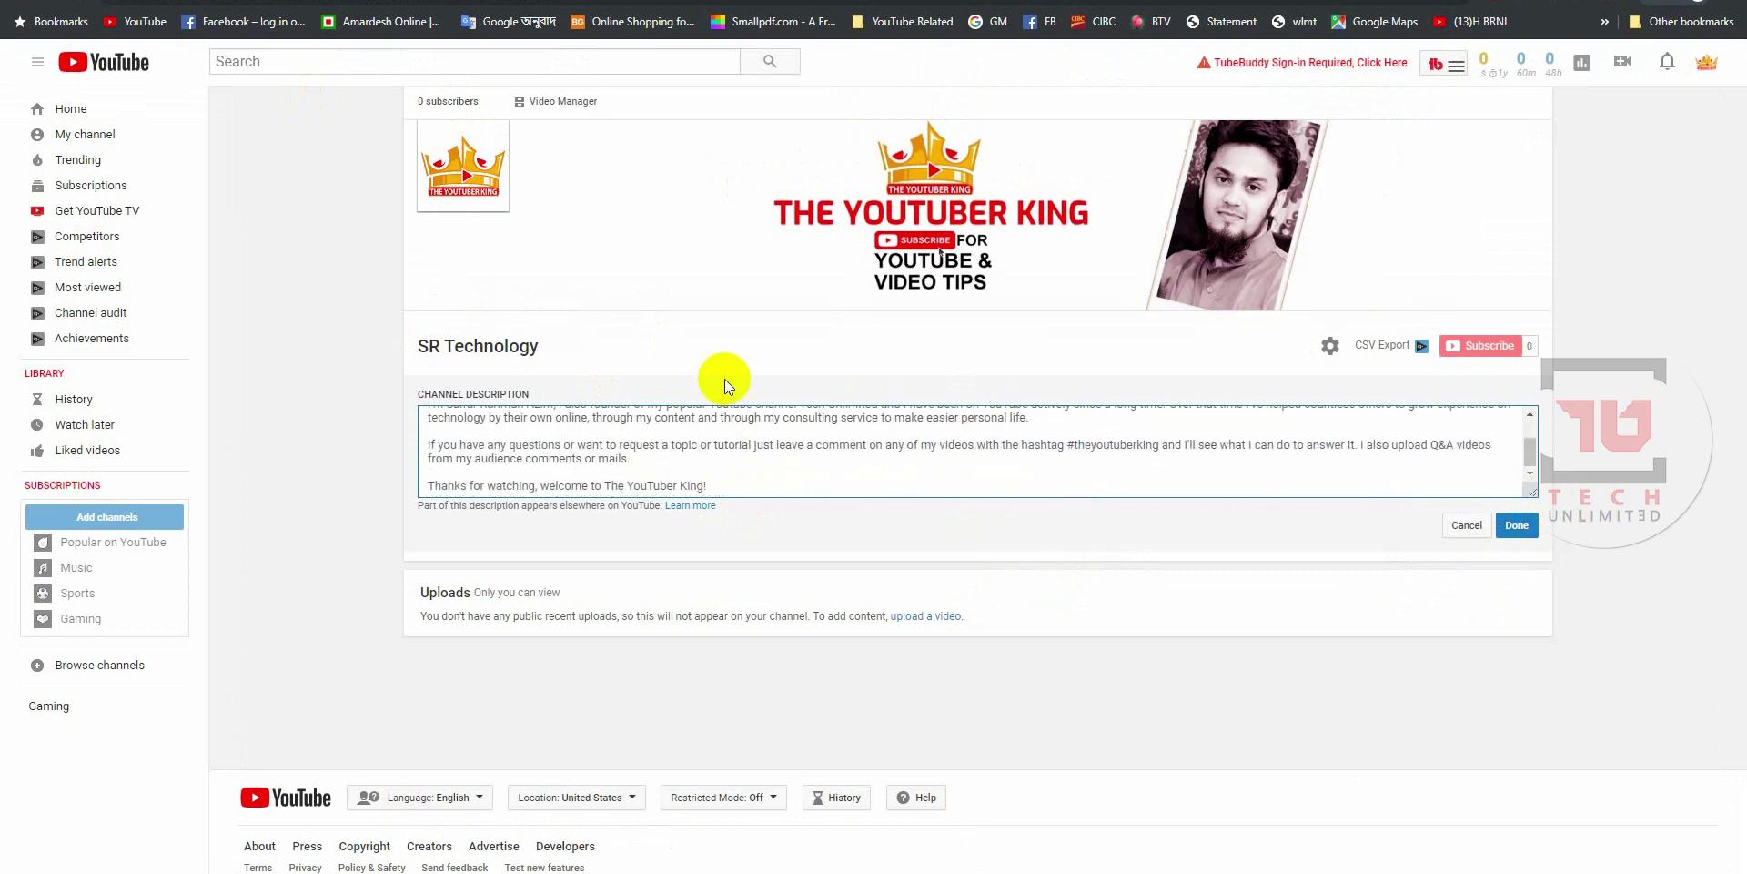
scroll(1093, 464, "up", 1)
left_click_drag(1224, 432, 1081, 418)
left_click_drag(499, 373, 499, 373)
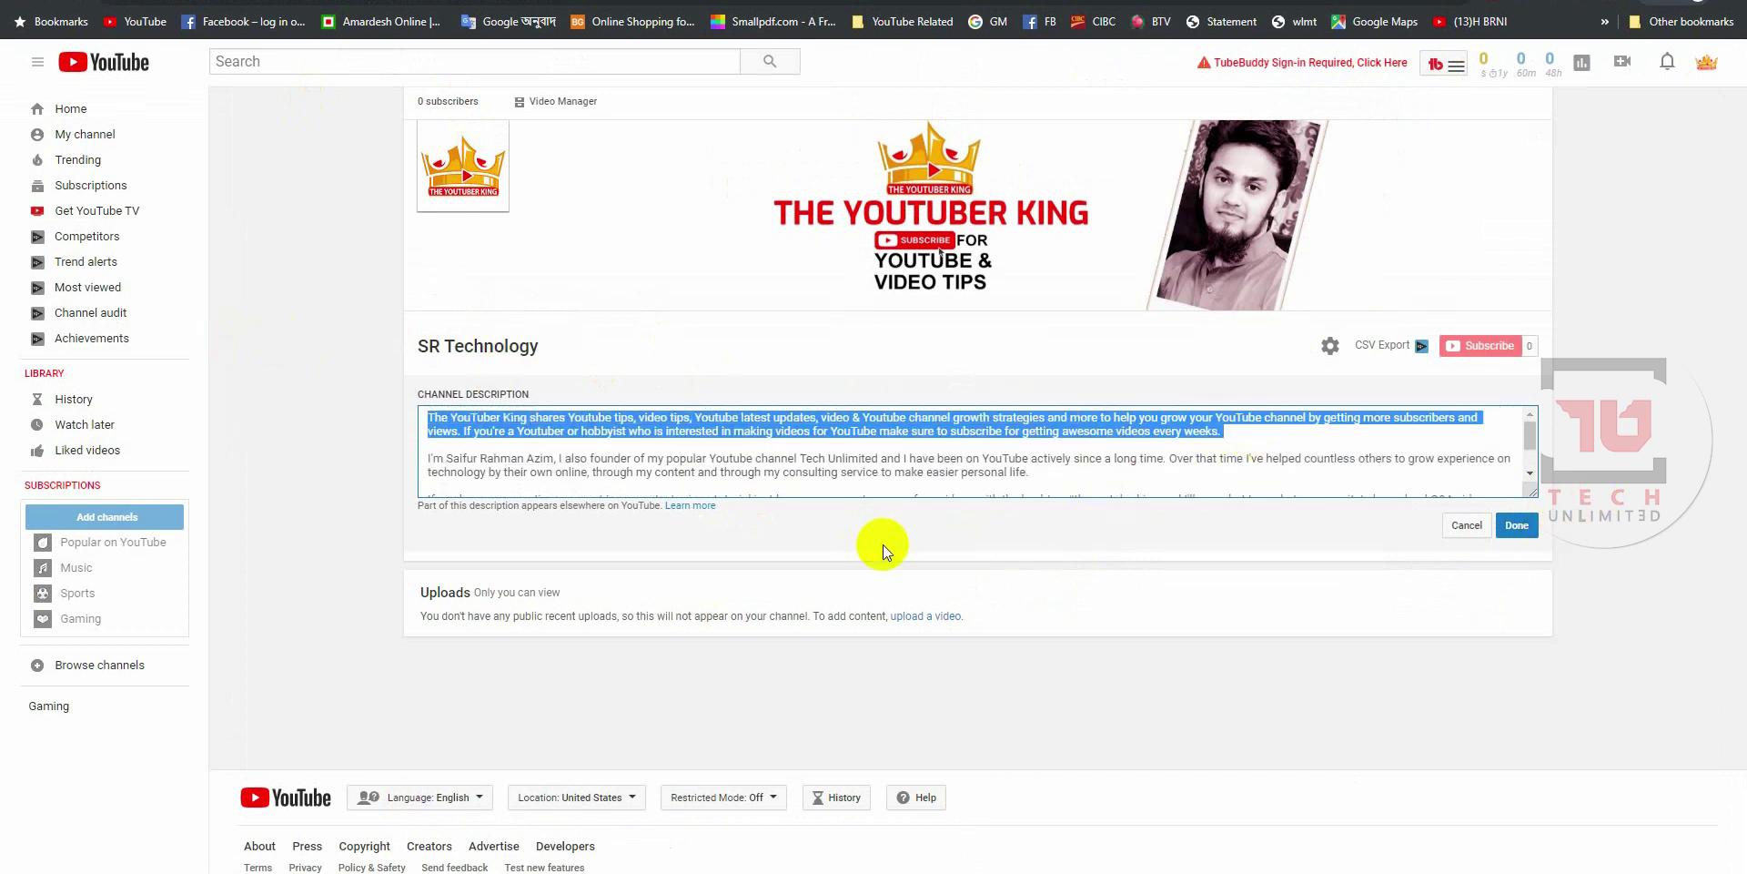
key("BackSpace")
left_click_drag(438, 453, 1274, 622)
key("BackSpace")
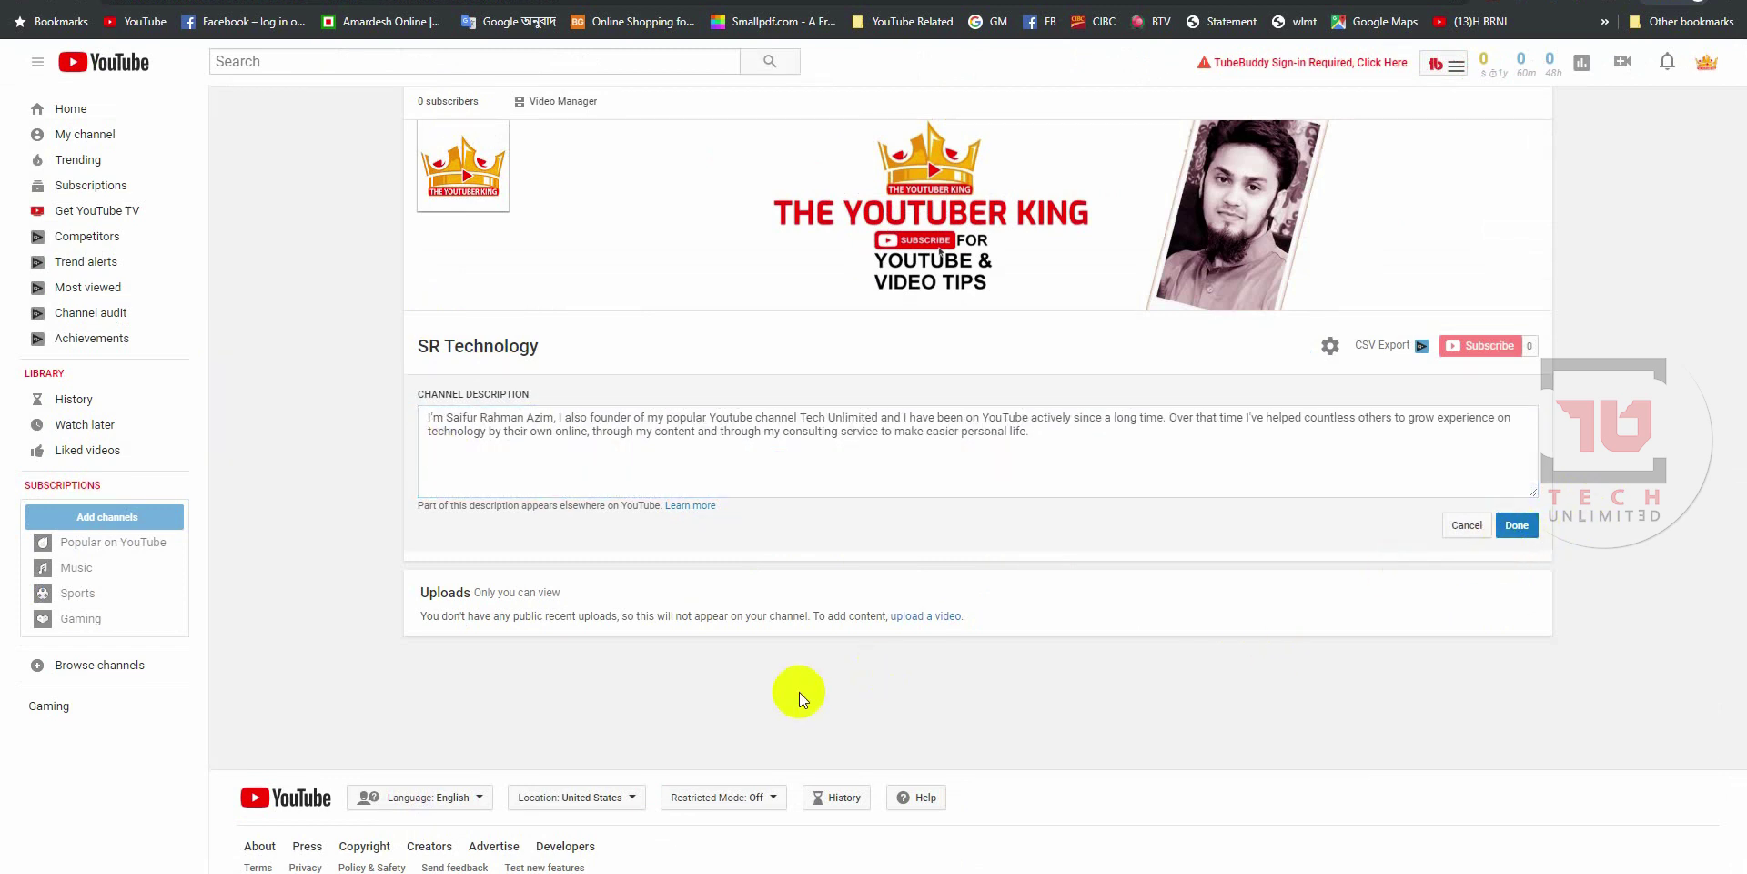
left_click(1517, 525)
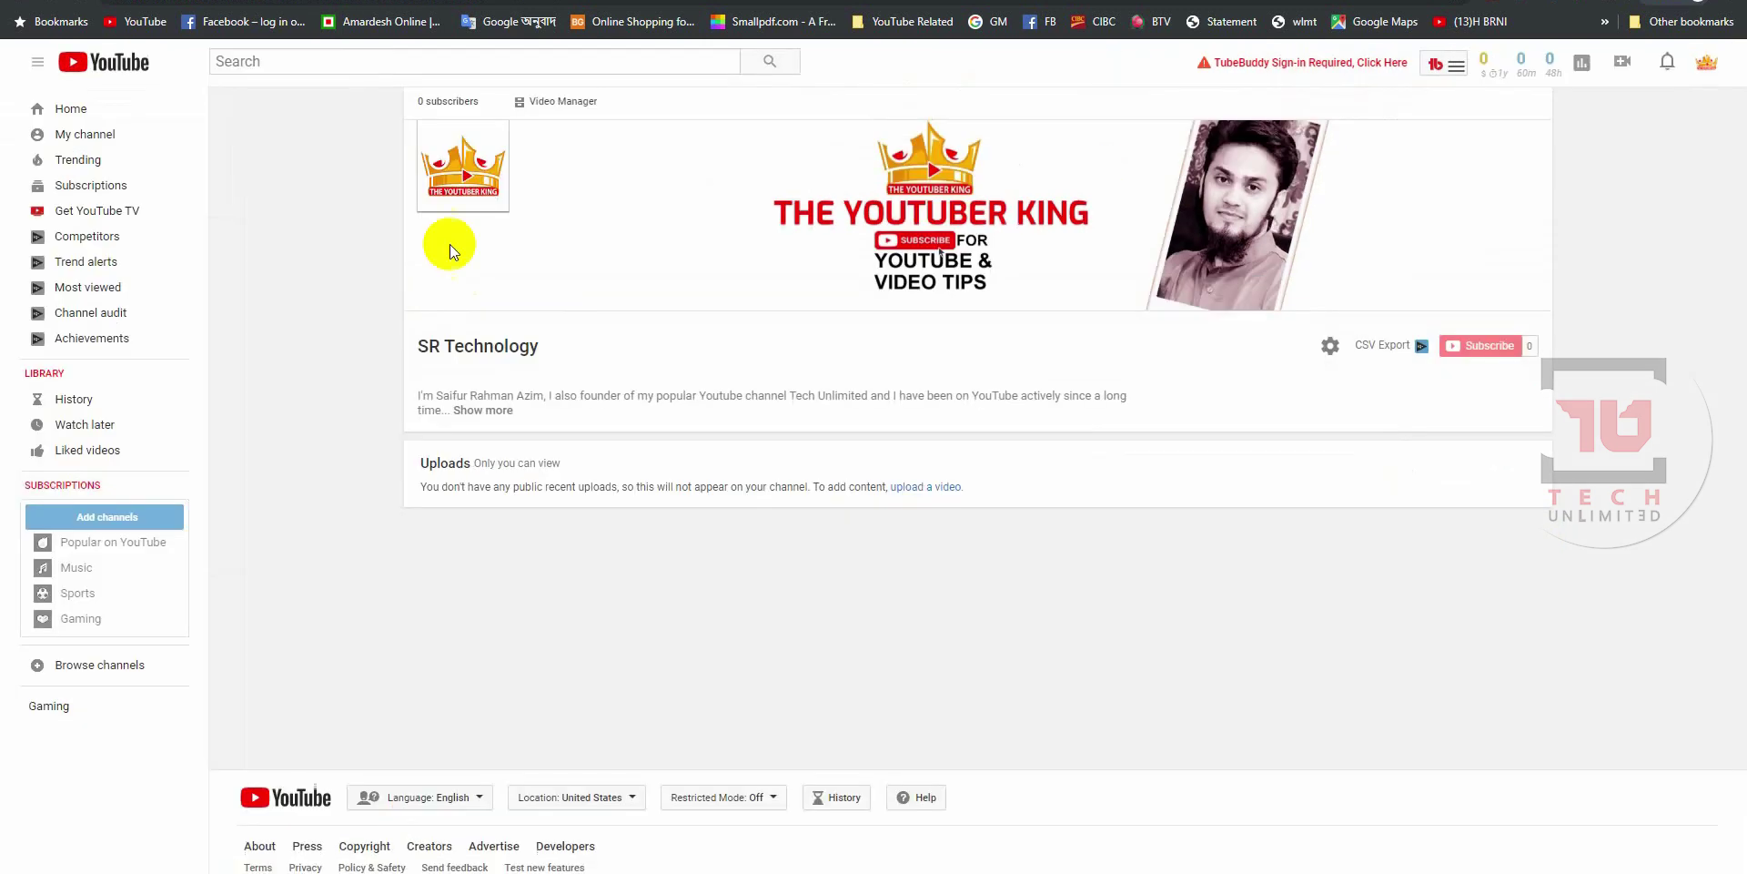
- Open the channel settings for SR Technology with the privacy, layout and discussion options
left_click(1331, 346)
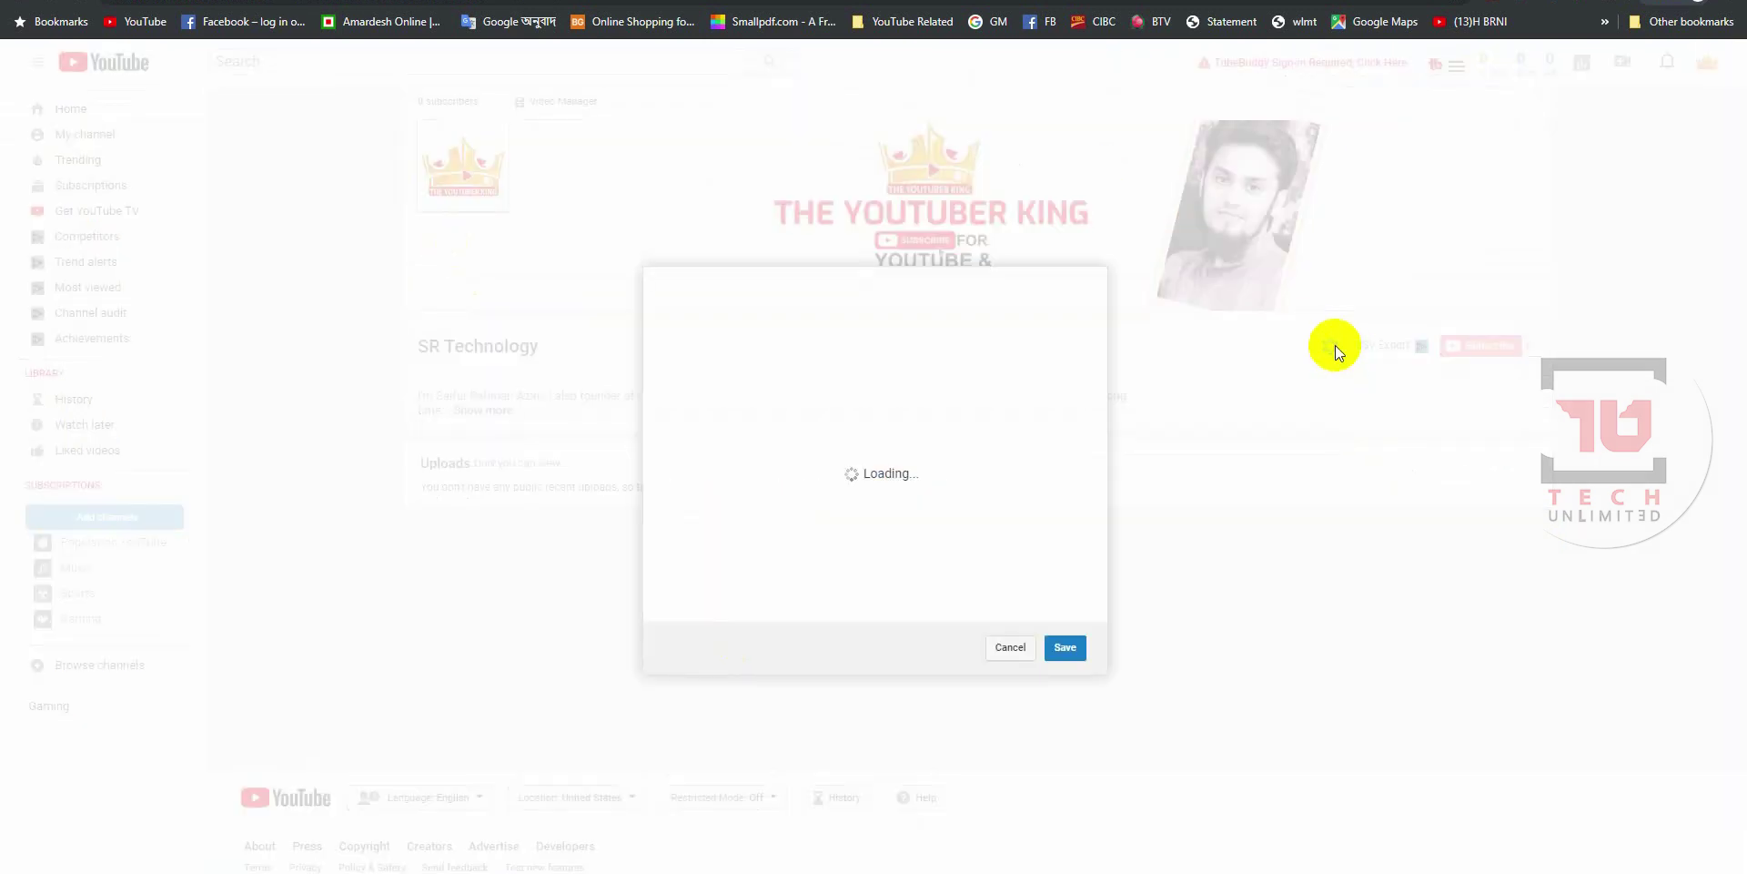
left_click(1007, 746)
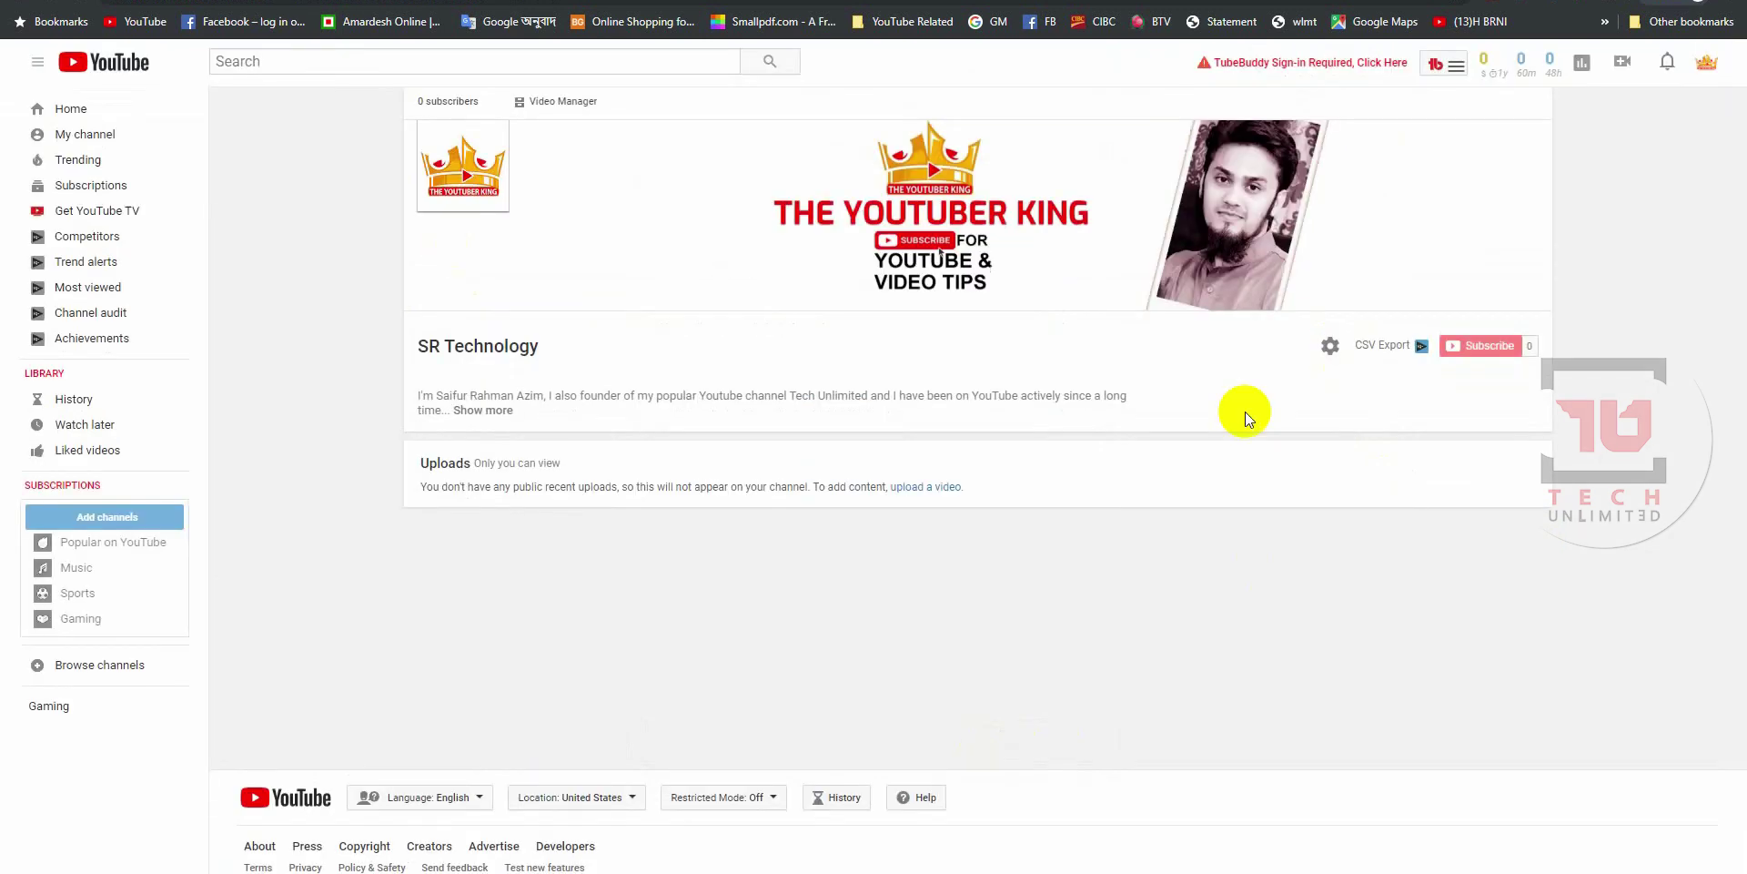
left_click(1331, 346)
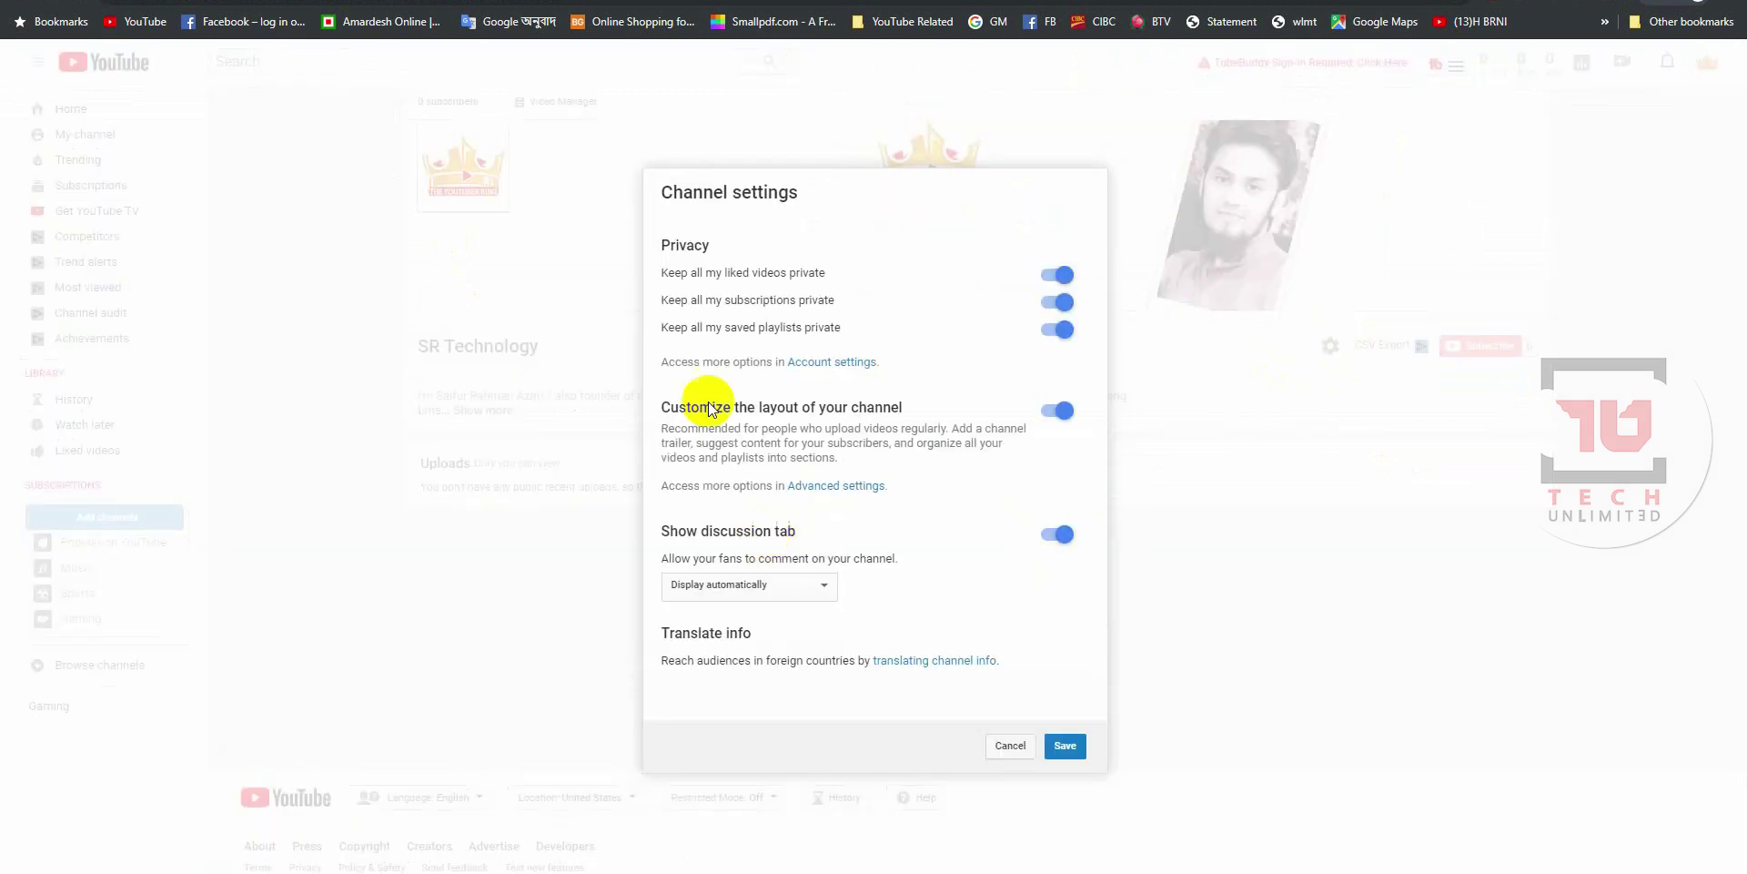